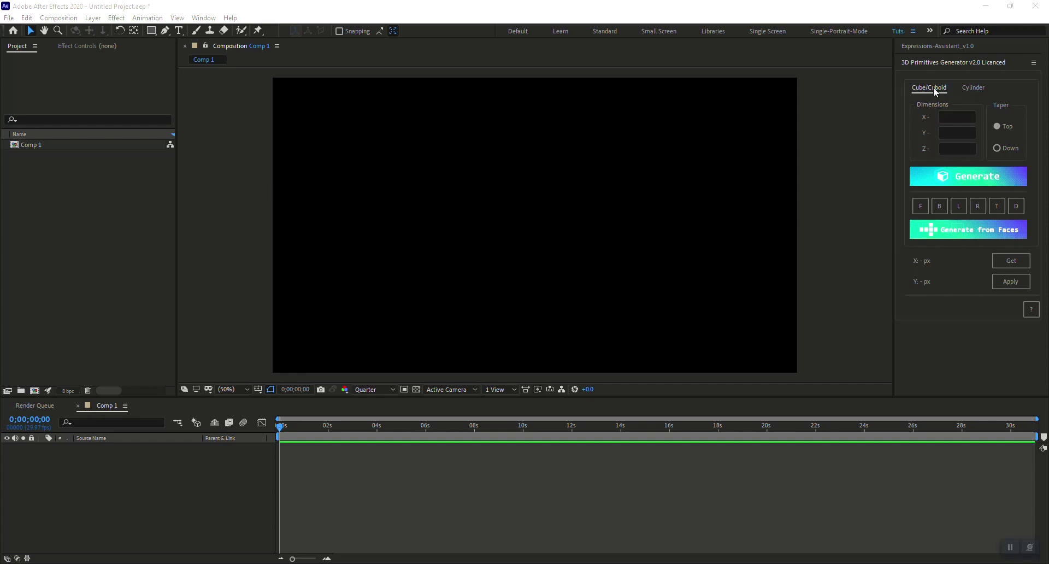
Show the generator's Cylinder settings: radius 240 and height 40.
click(971, 85)
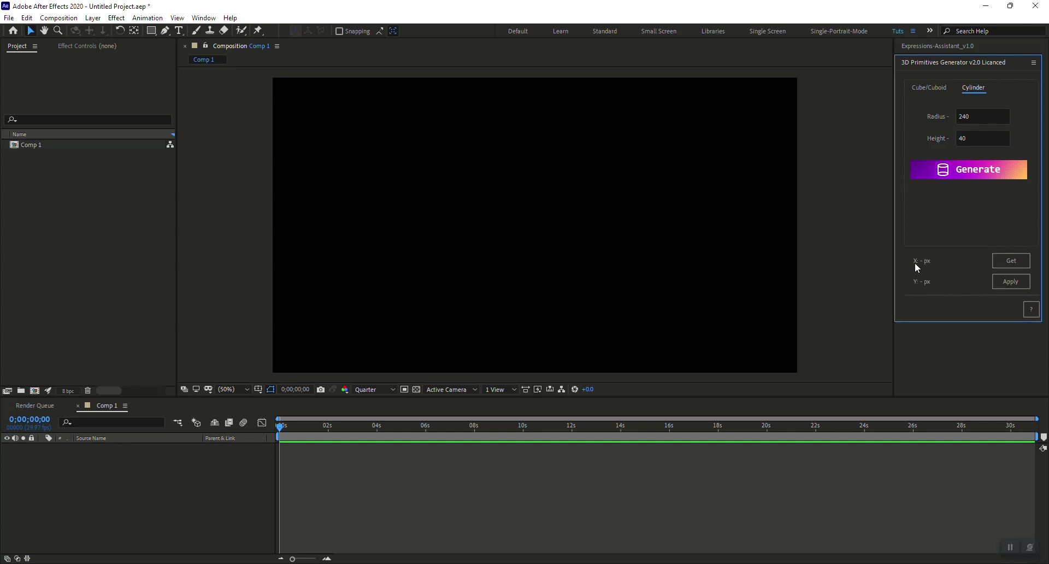
Switch back to Cube/Cuboid settings and begin filling in the X dimension.
click(930, 88)
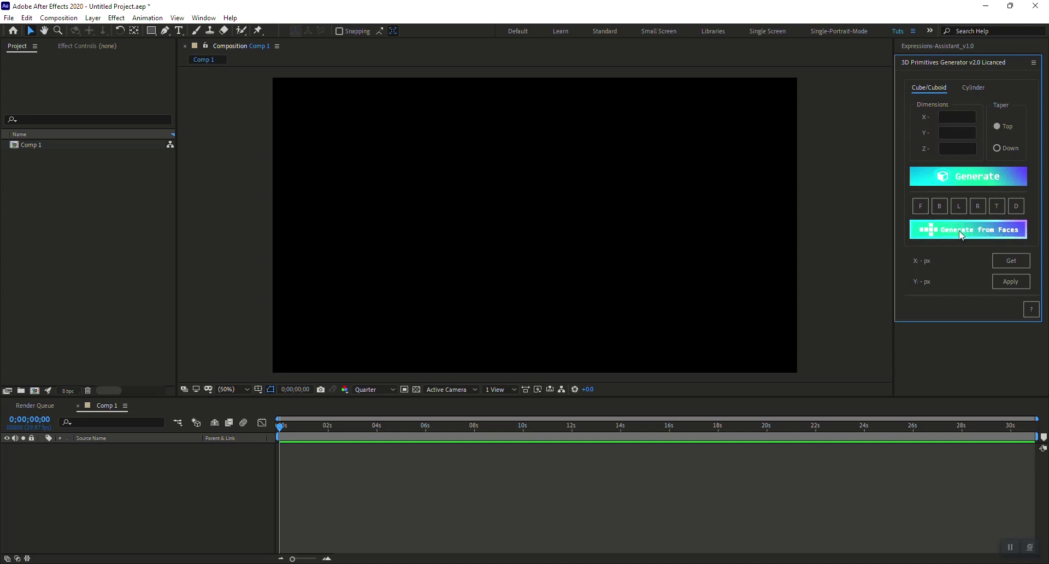
click(959, 116)
Enter 500 for X, Y and Z and generate the cube Primitive_1.
text(5)
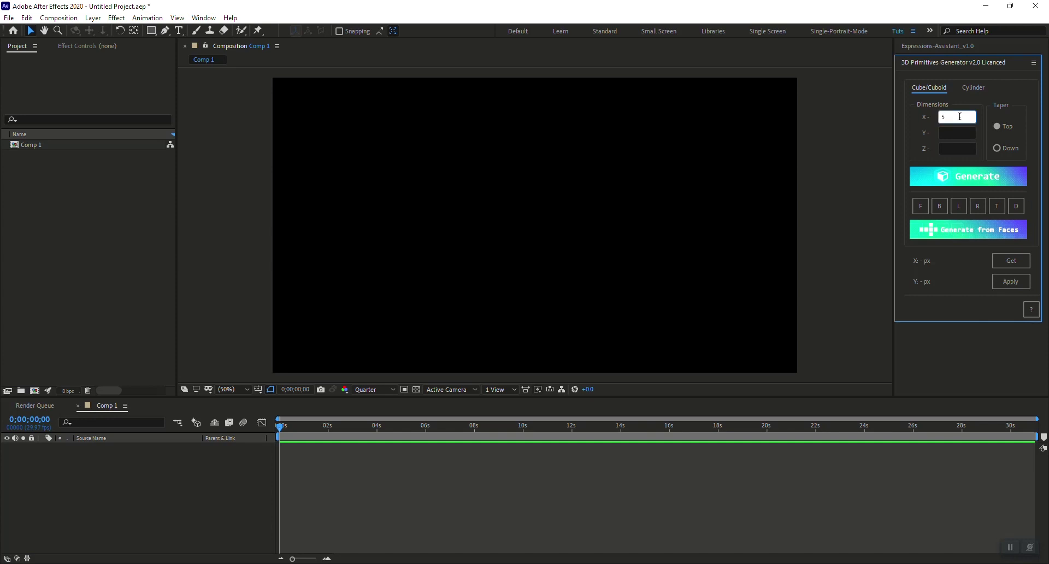
text(00)
key(Tab)
text(500)
key(Tab)
text(5)
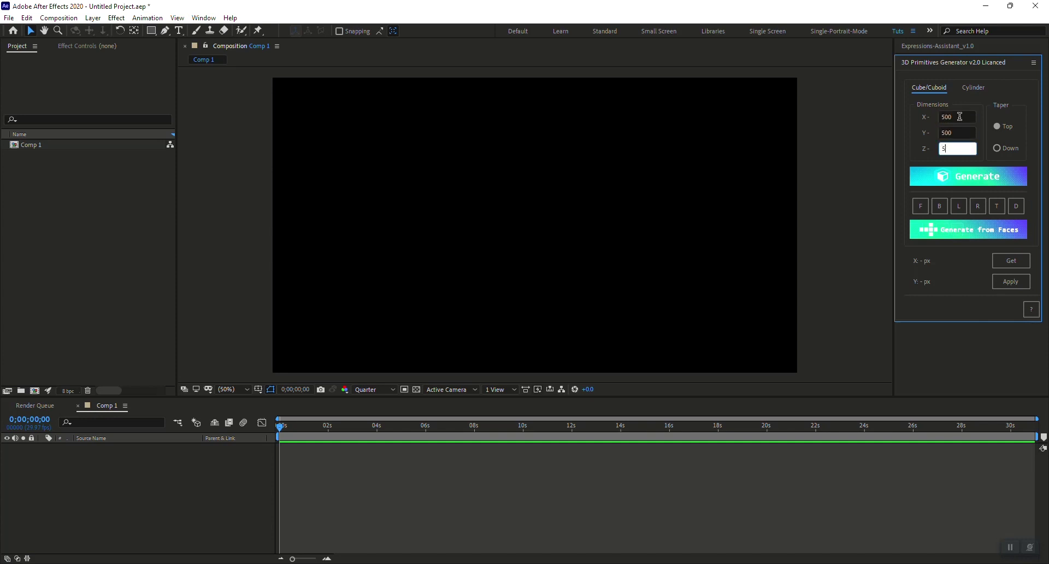
text(00)
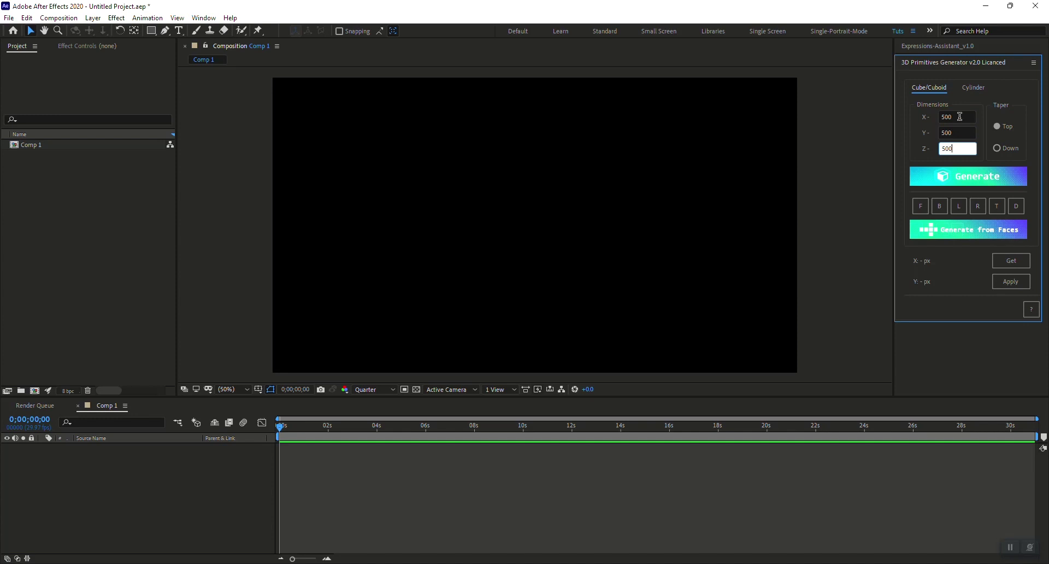
click(985, 176)
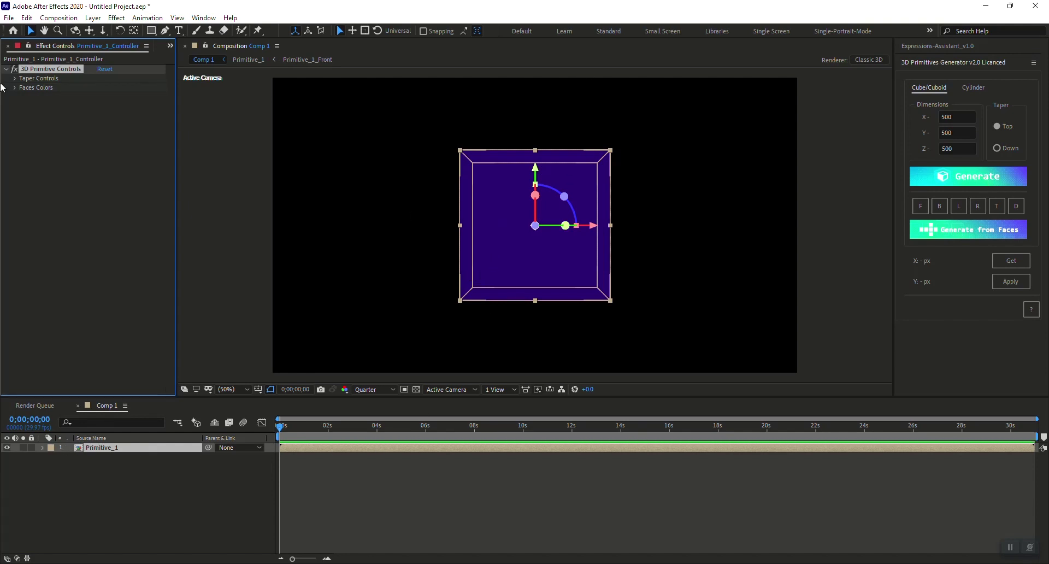
click(46, 45)
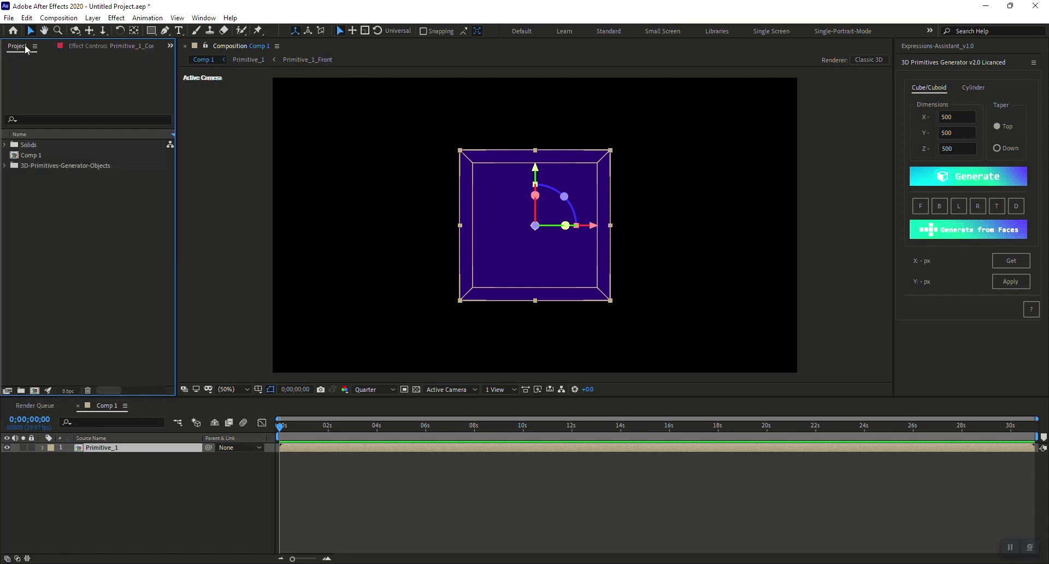
click(58, 166)
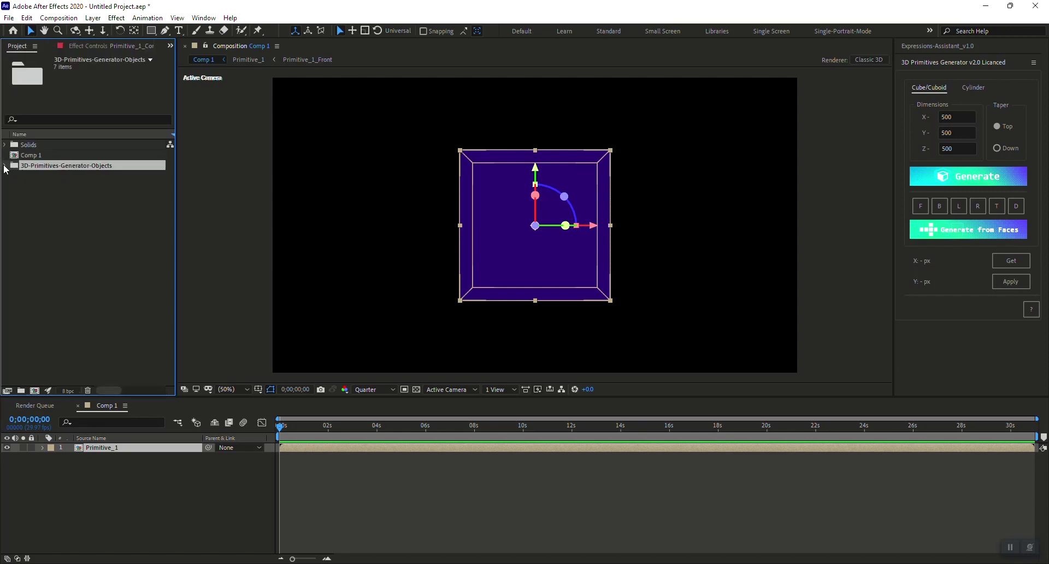
click(5, 165)
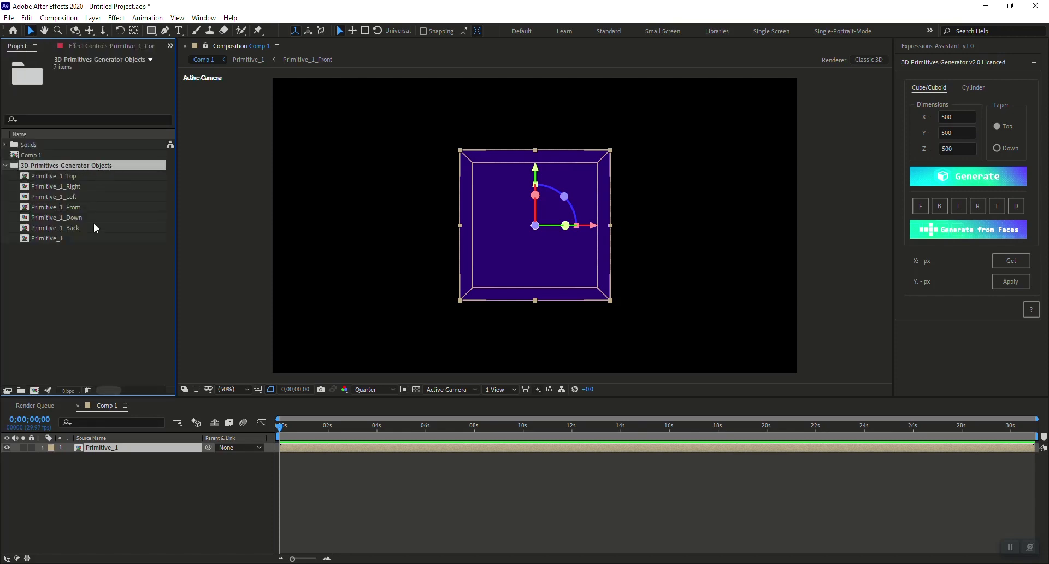
drag(123, 316, 28, 170)
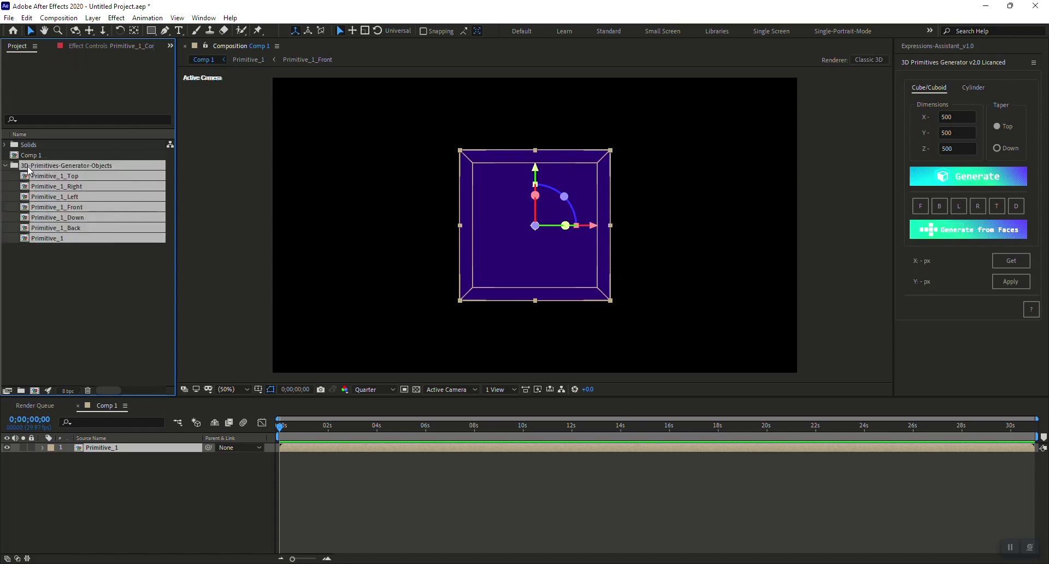
click(108, 265)
click(95, 166)
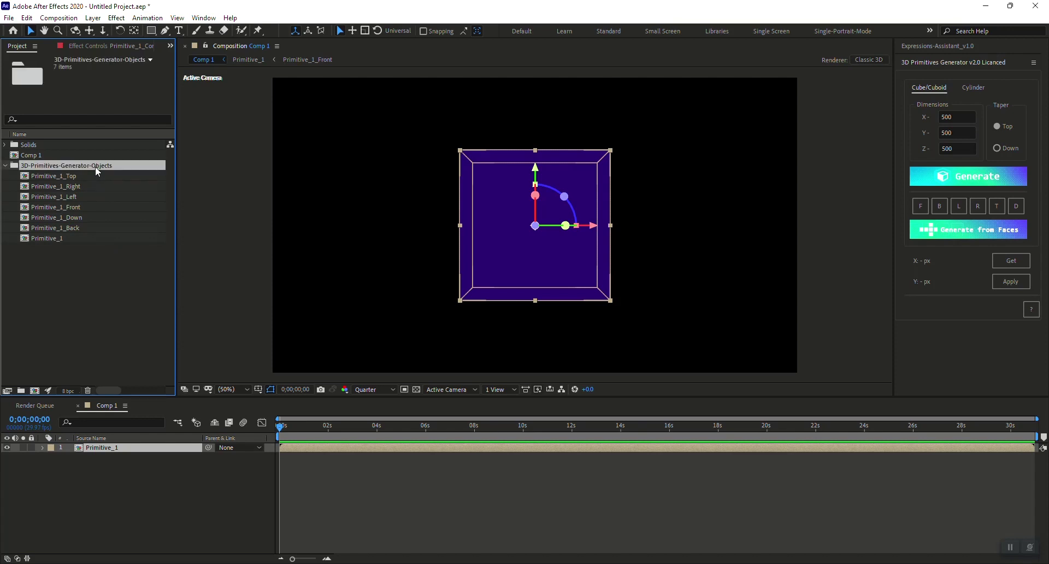
click(374, 464)
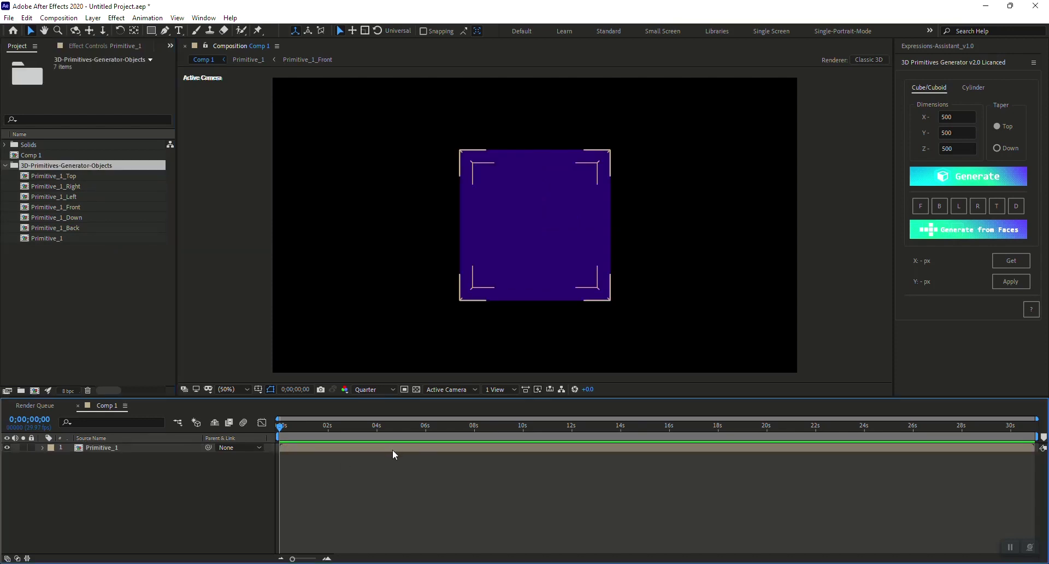
double_click(392, 445)
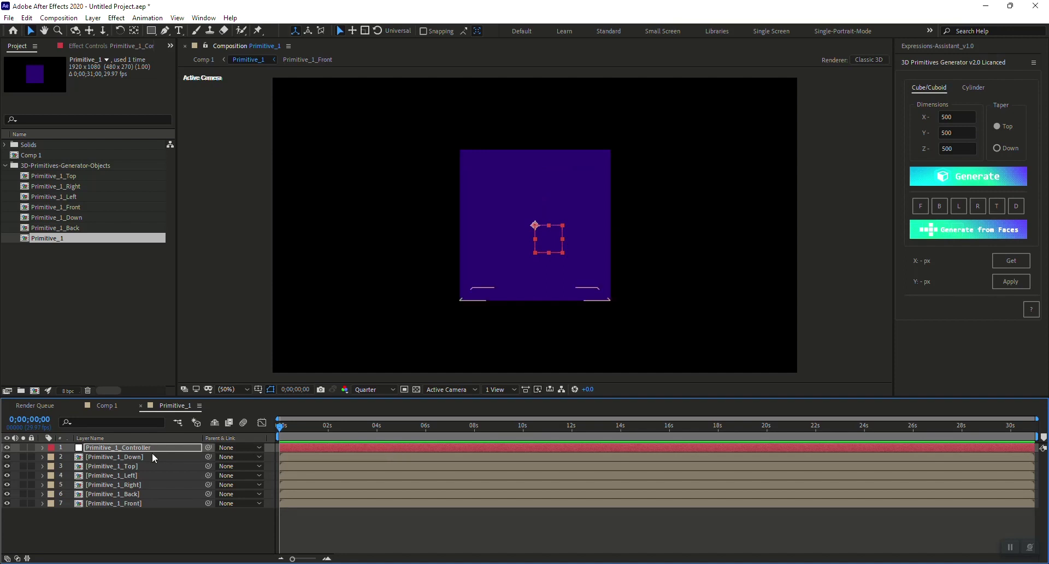
click(389, 448)
click(85, 45)
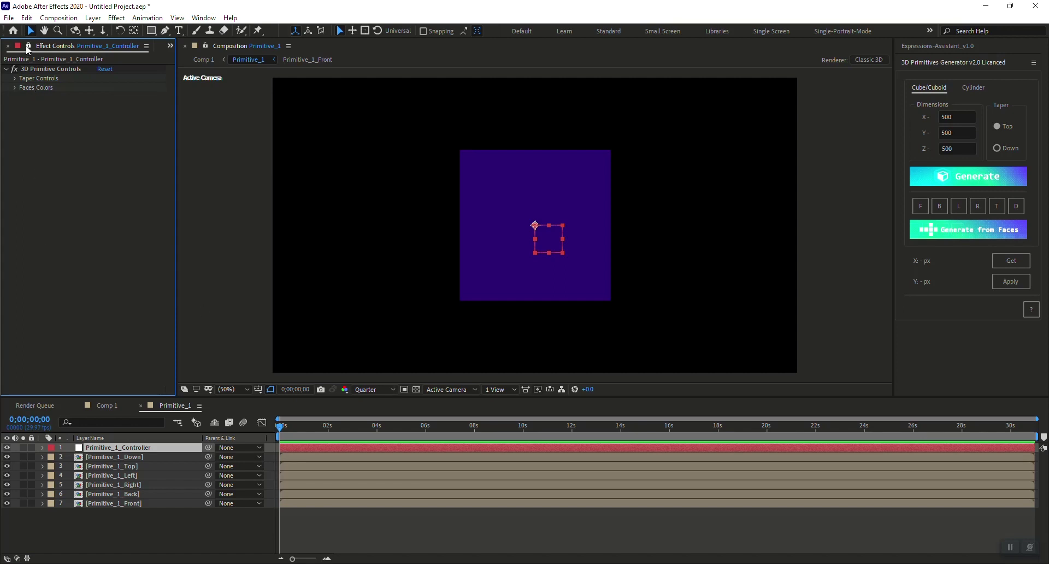
key(Tab)
Back in Comp 1, view the deselected cube through Custom View 1 at 100%.
click(489, 498)
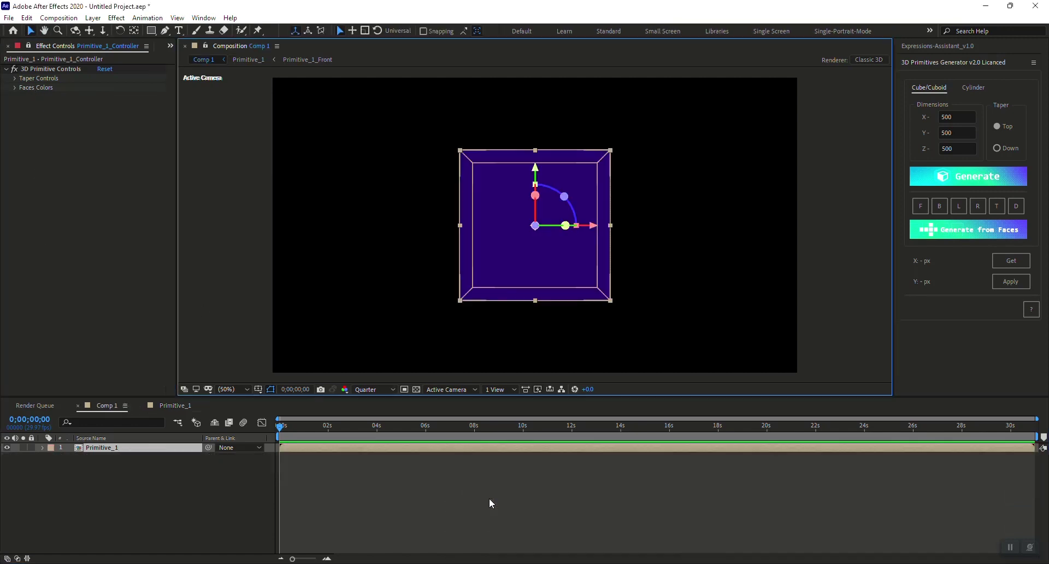
click(449, 388)
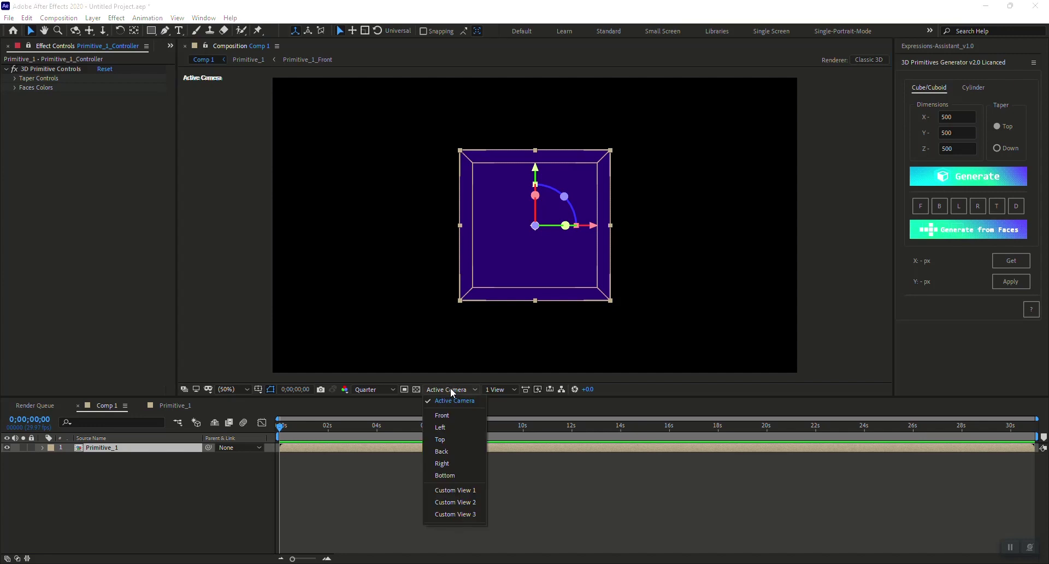
click(456, 484)
click(456, 484)
key(period)
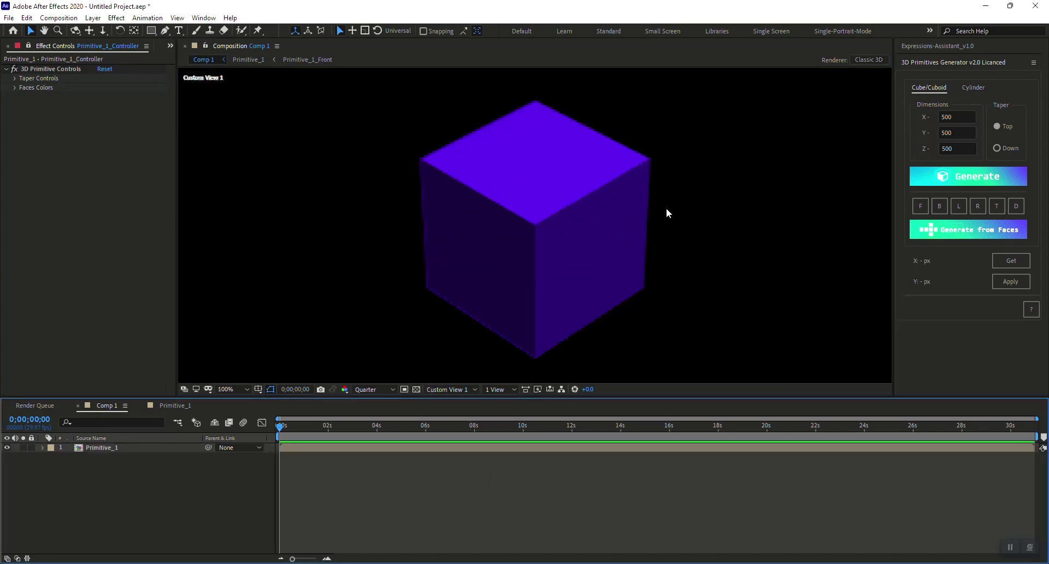
Render the preview at Full resolution, zoom out, and reveal the Faces Colors settings.
click(374, 389)
click(366, 421)
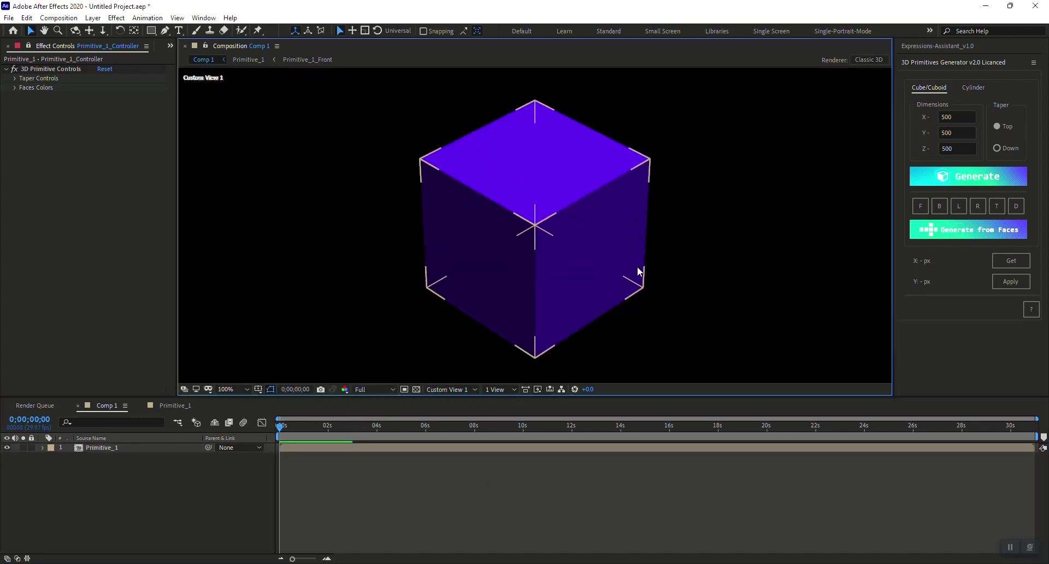
key(comma)
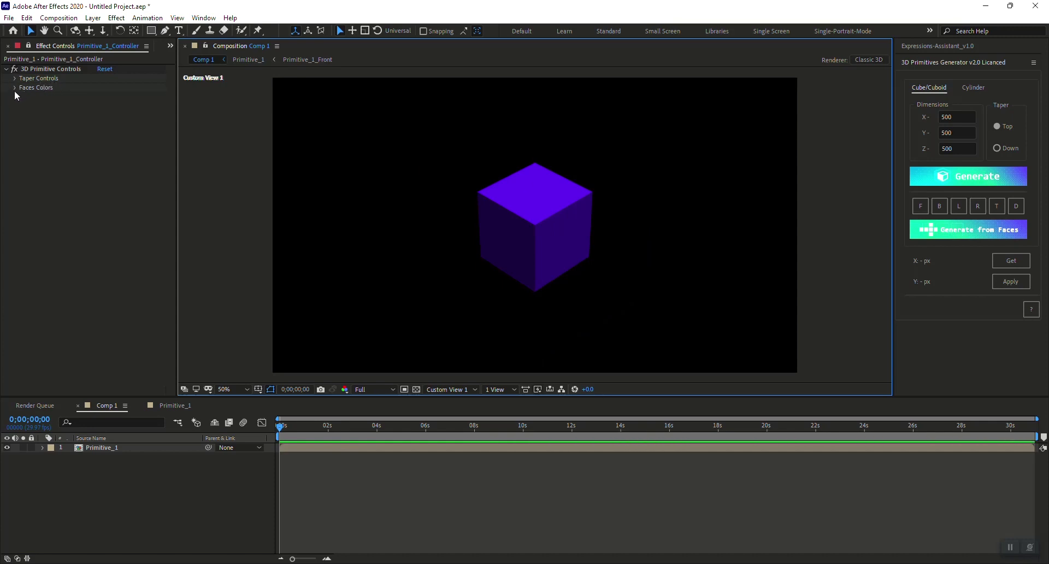
click(15, 88)
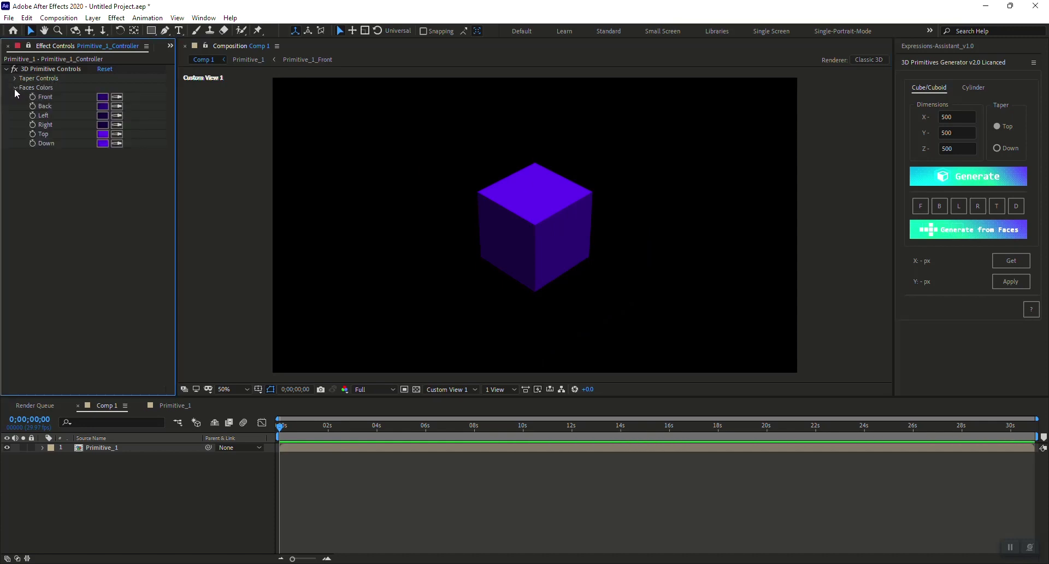
click(102, 97)
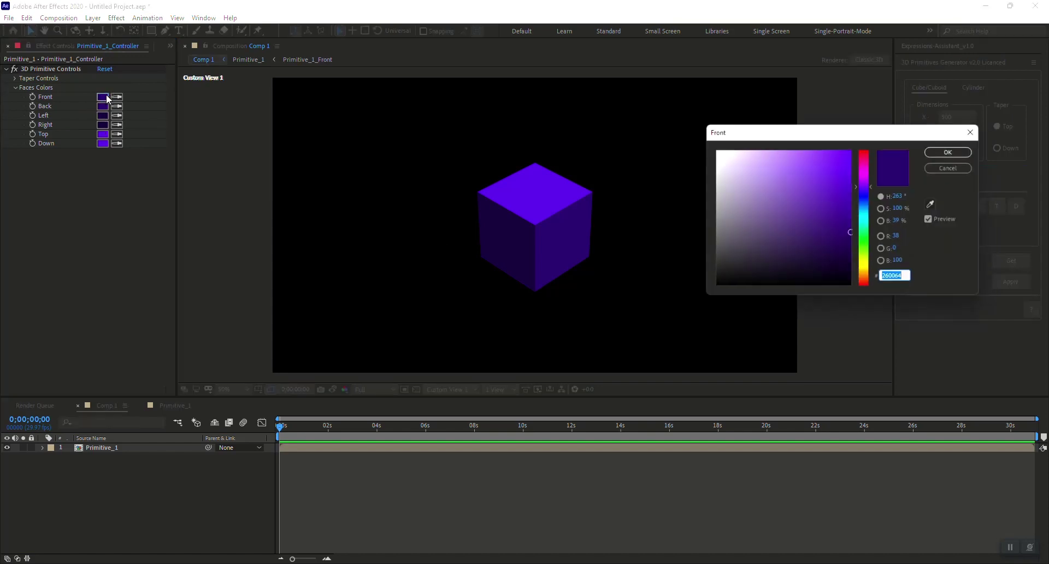
click(776, 178)
click(952, 151)
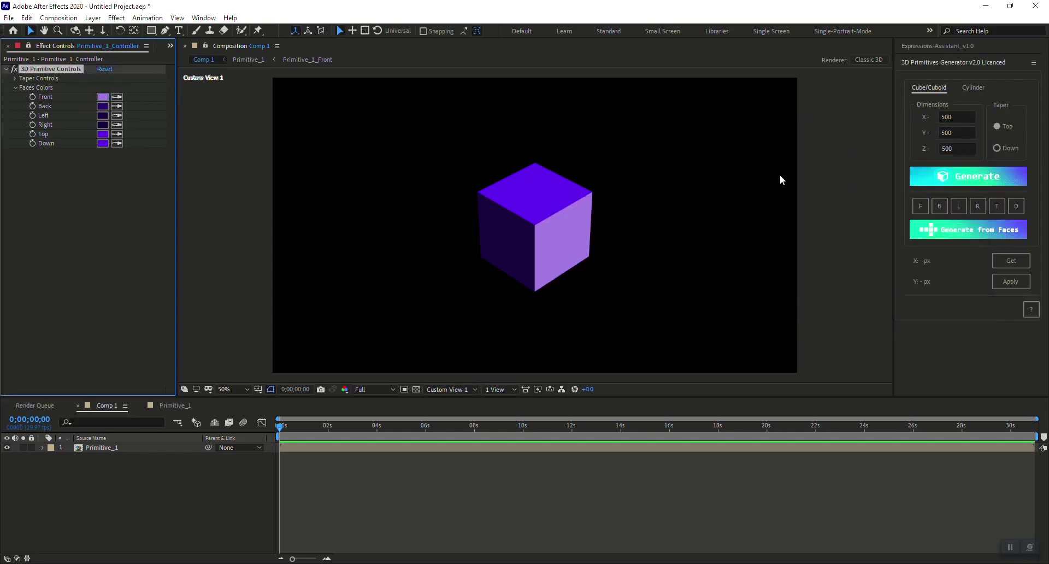
click(626, 311)
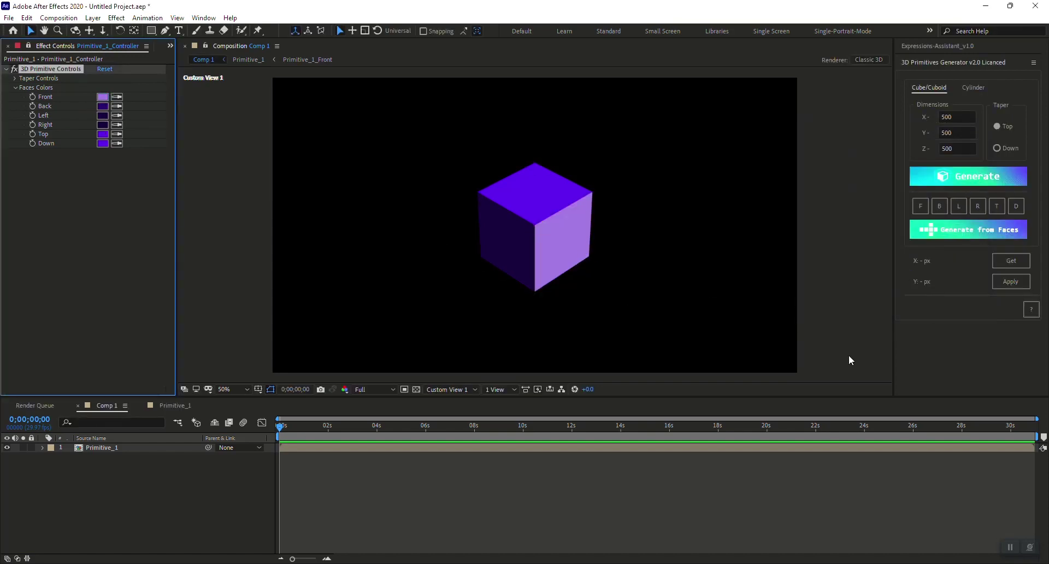
click(117, 133)
click(108, 99)
key(ctrl+z)
key(ctrl+z)
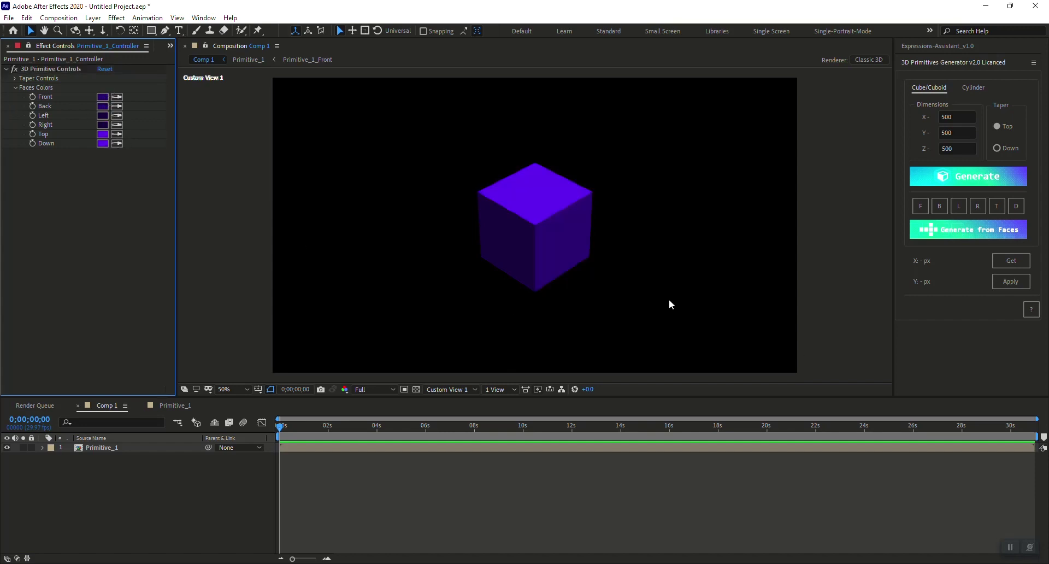
Collapse face colours, open Taper Controls, and set the cube's Taper to -10.
click(14, 88)
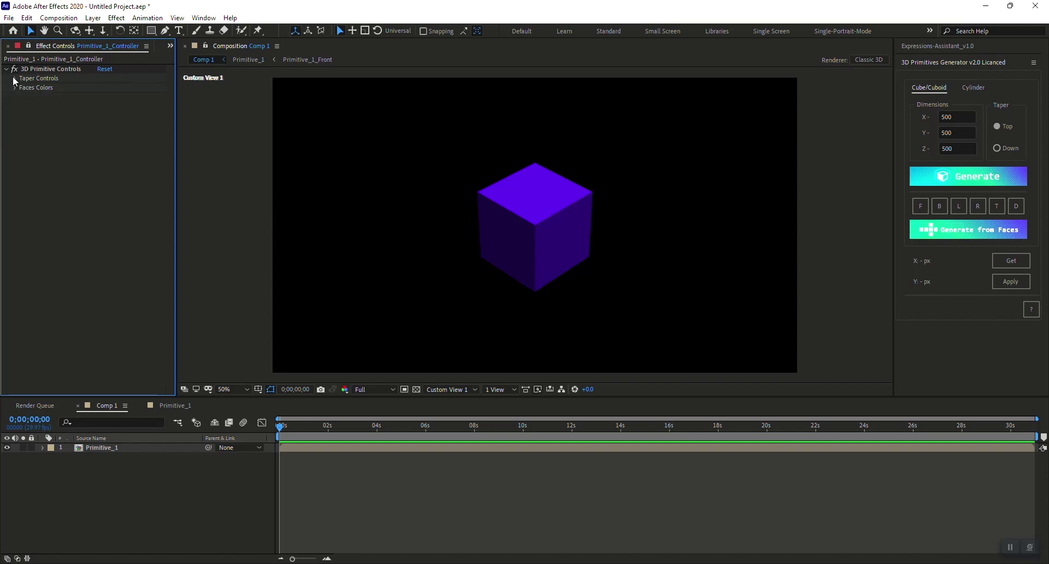
click(14, 78)
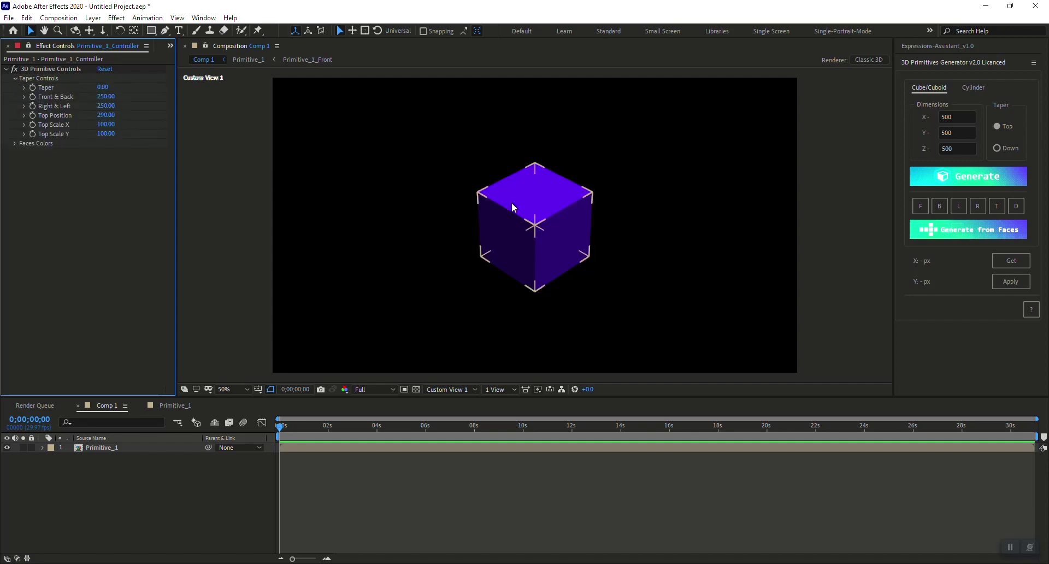
key(slash)
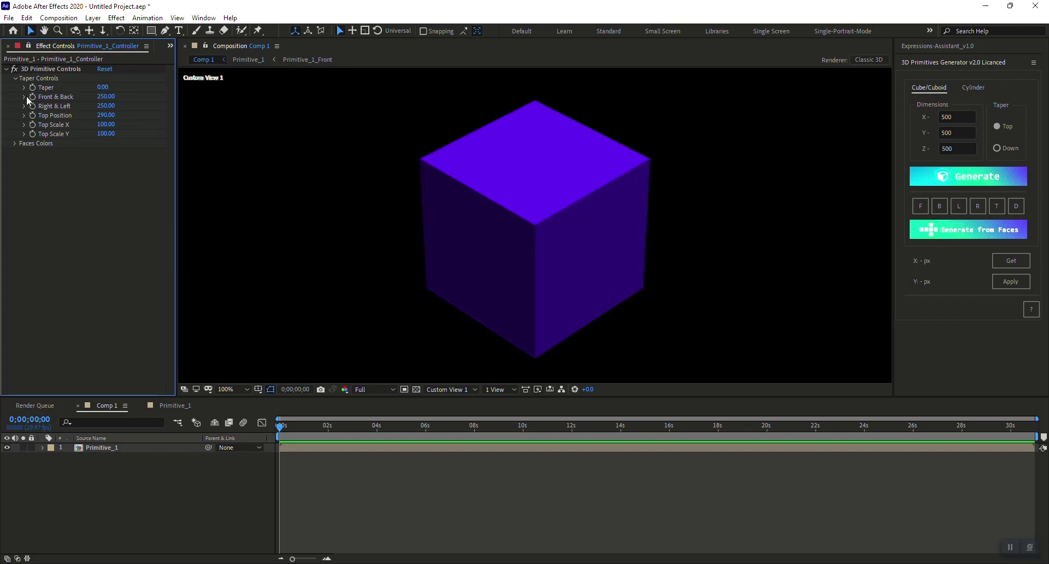
click(97, 88)
text(40)
key(Return)
key(shift+Up)
key(shift+Up)
key(shift+Up)
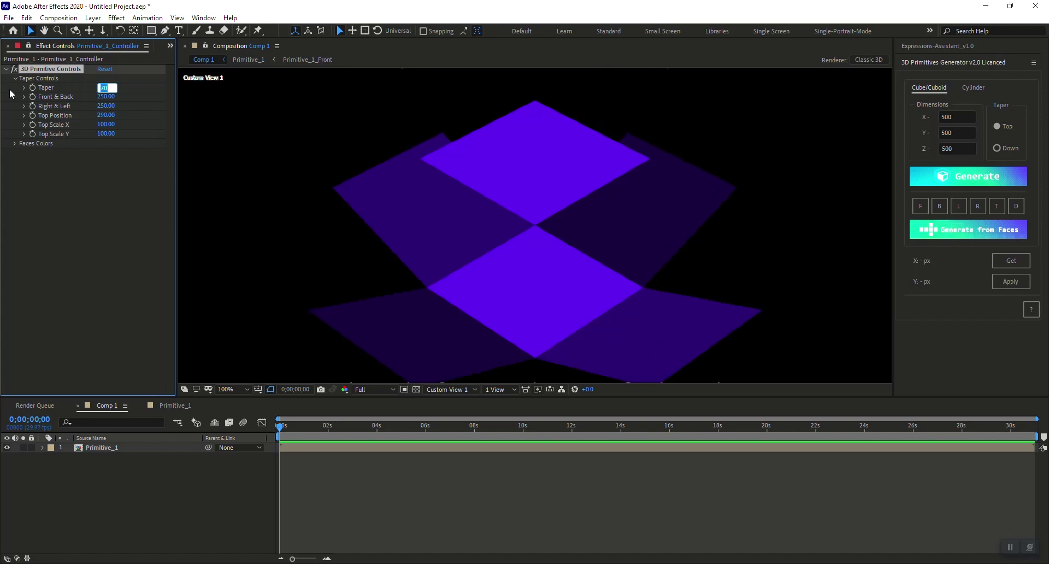
key(shift+Down)
key(shift+Down)
key(shift+Down)
key(shift+Down)
key(shift+Down)
key(shift+Down)
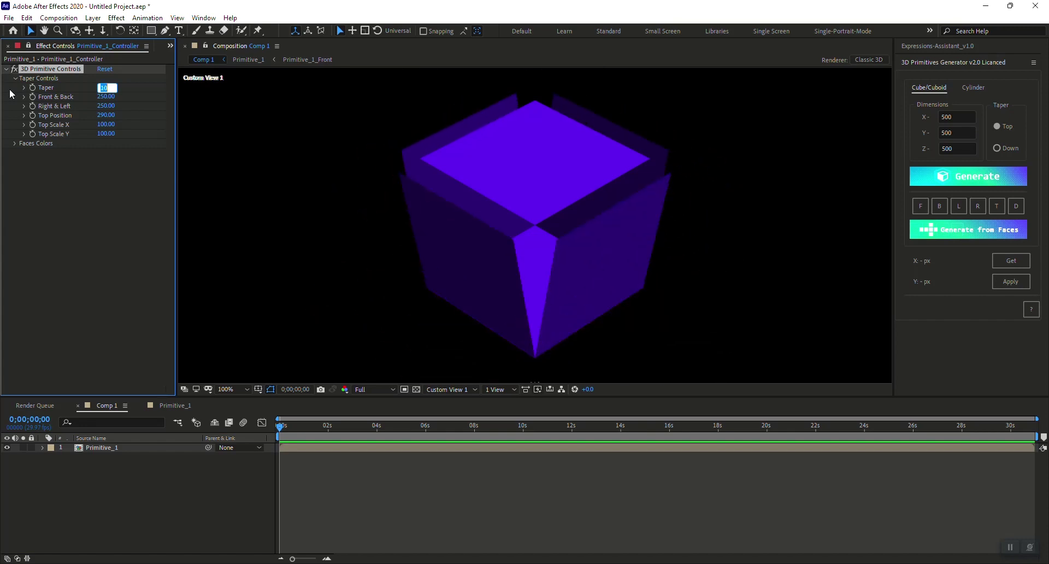
key(shift+Down)
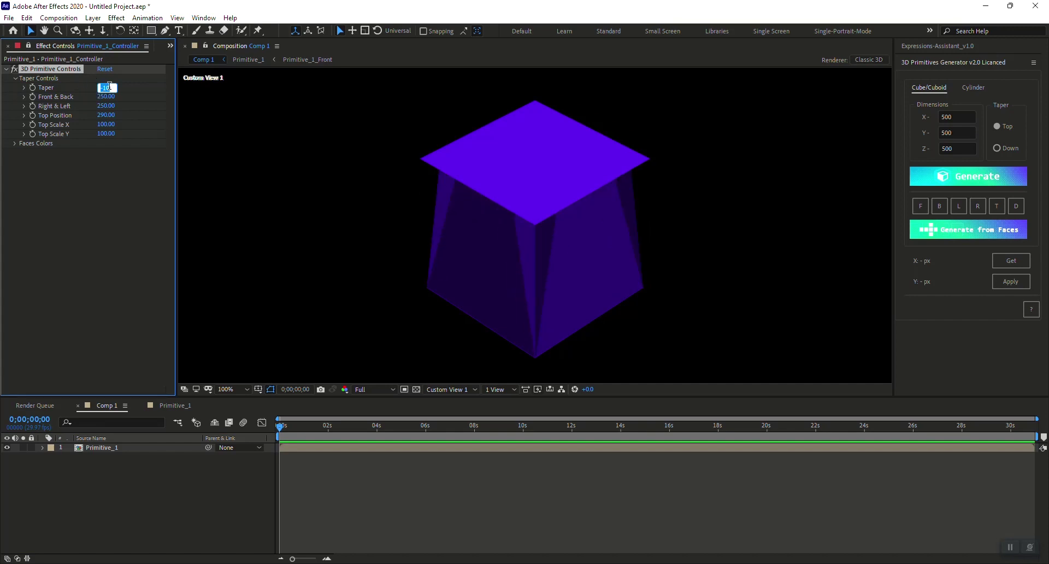
click(451, 498)
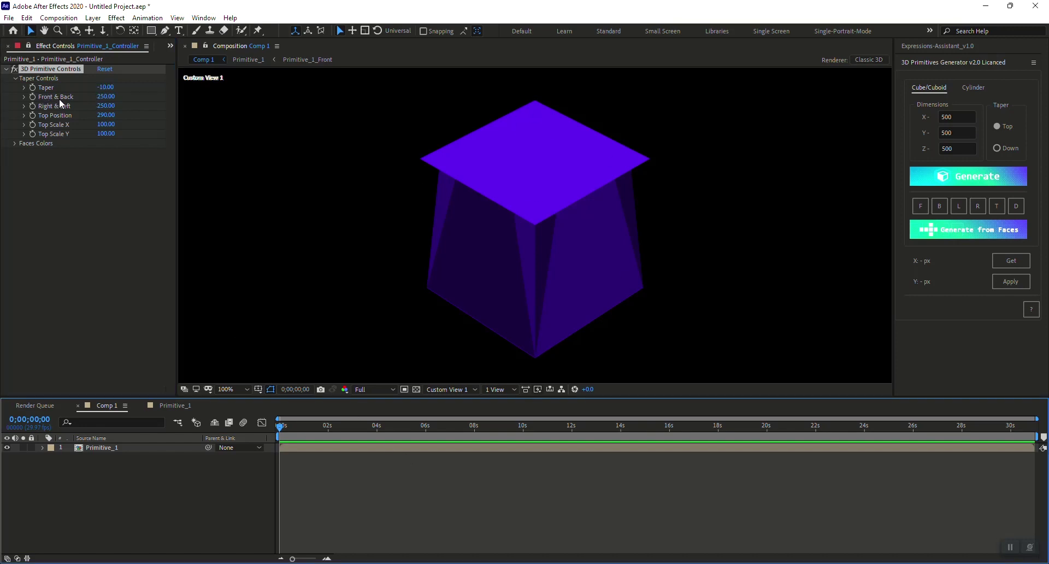
Switch the viewer to the Front view and select the Primitive_1 layer.
click(372, 390)
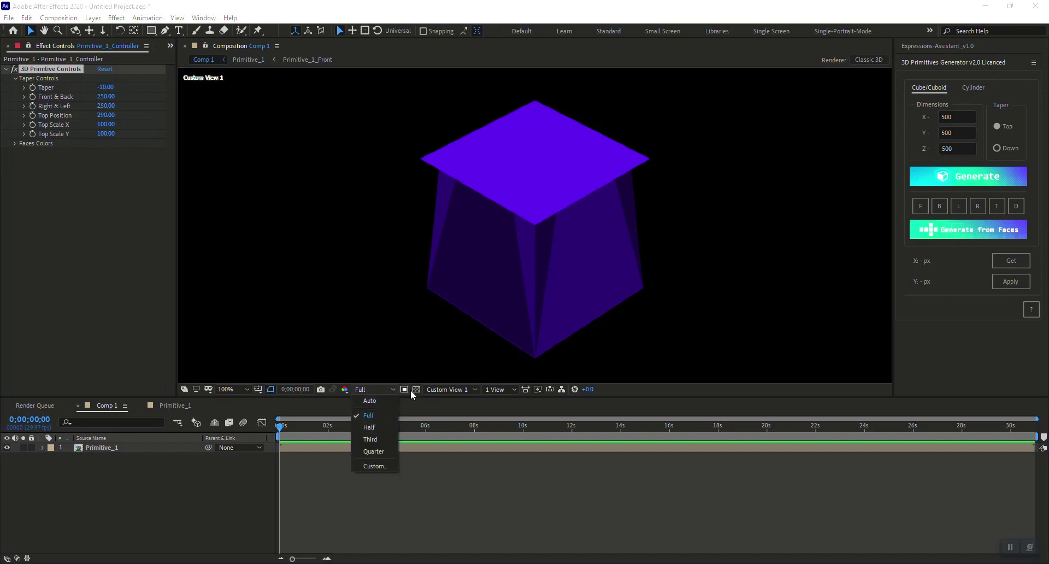
click(430, 388)
click(443, 416)
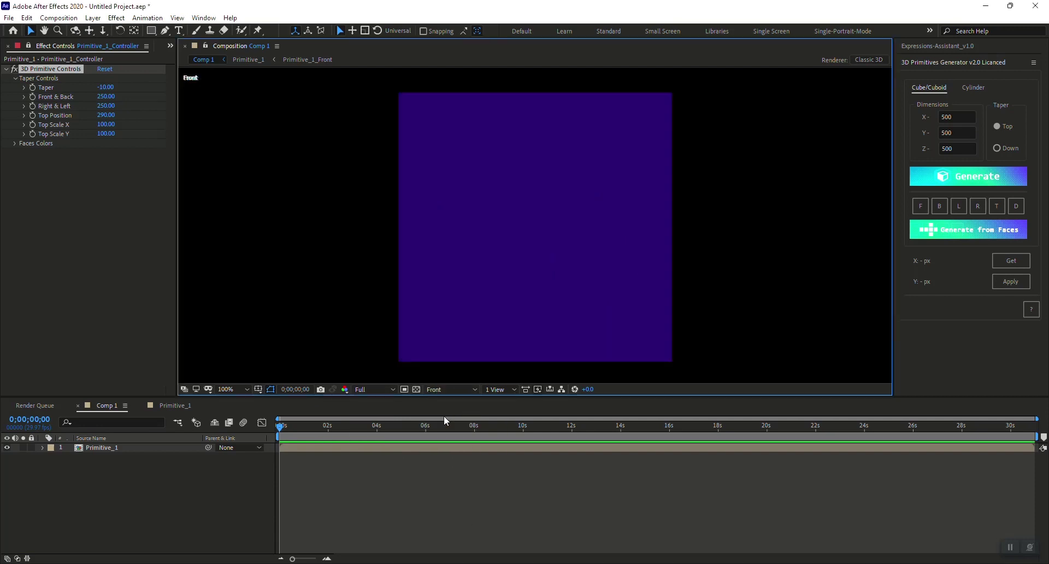
click(513, 185)
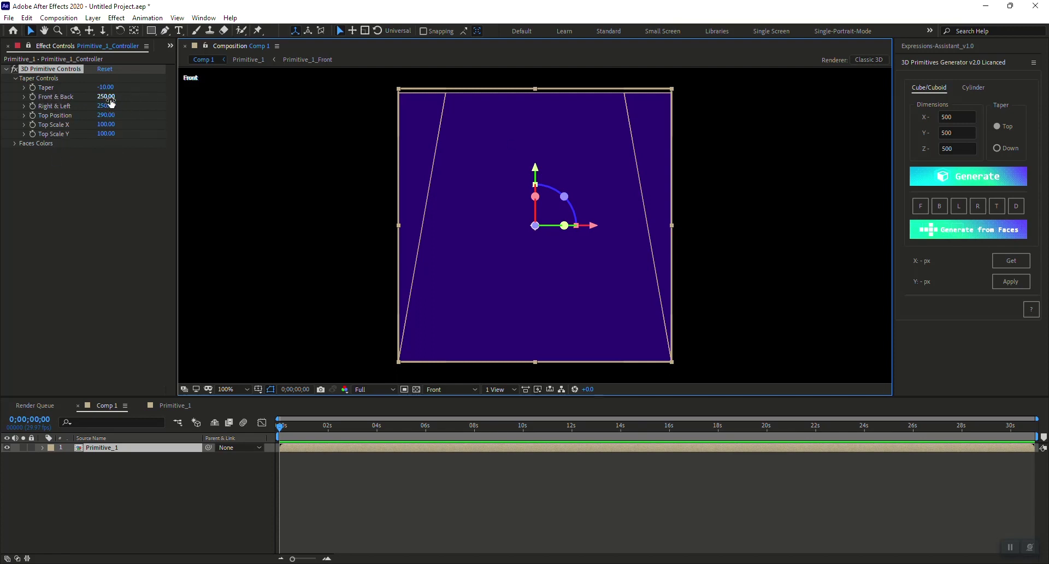
key(shift+Left)
key(shift+Left)
key(shift+Left)
key(shift+Left)
key(shift+Left)
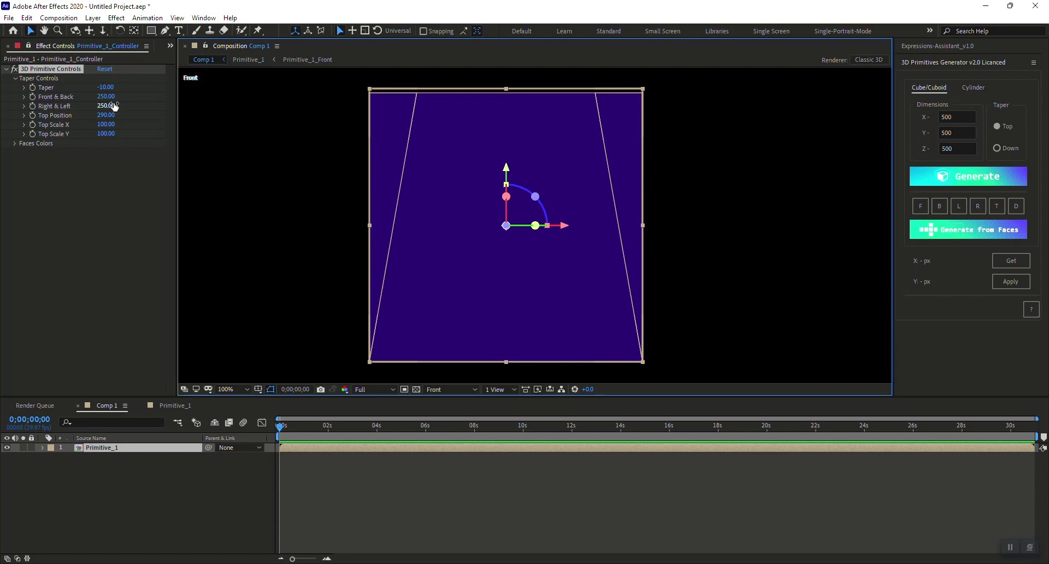
scroll(546, 142, up, 2)
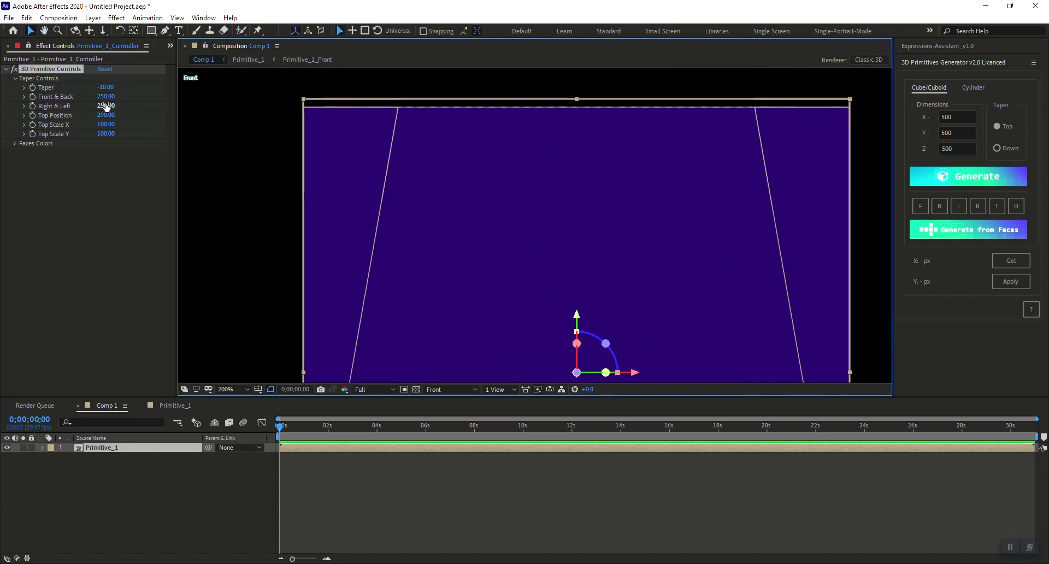
Set the Front & Back taper value to 206.50.
click(106, 97)
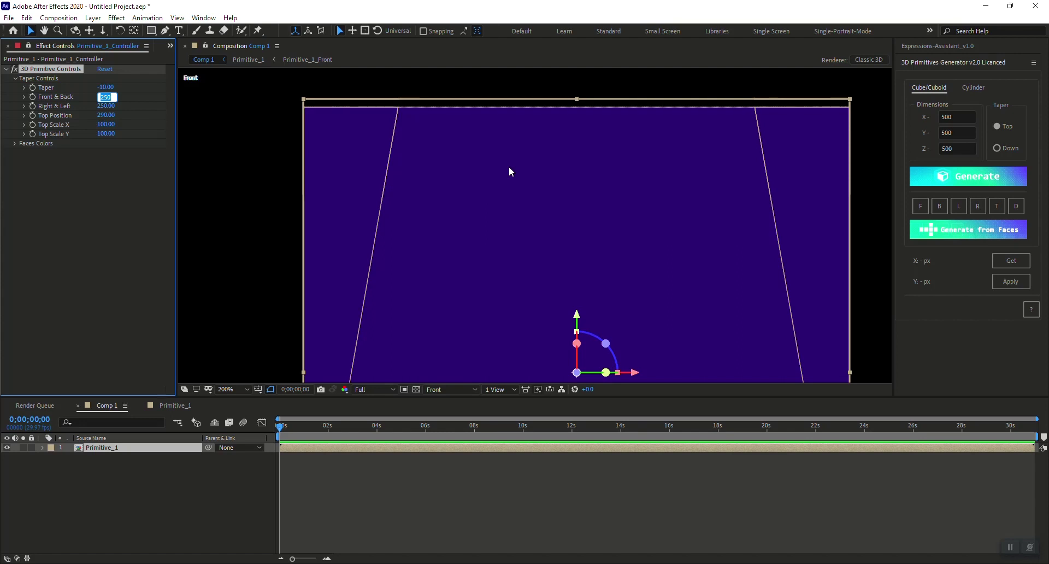
key(shift+Down)
key(shift+Down)
key(shift+Down)
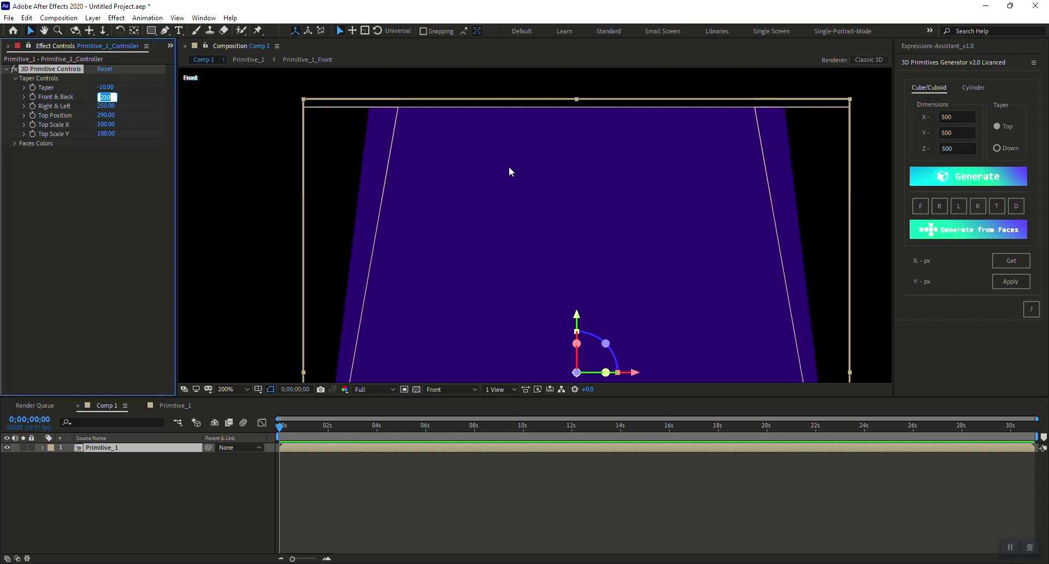
key(Return)
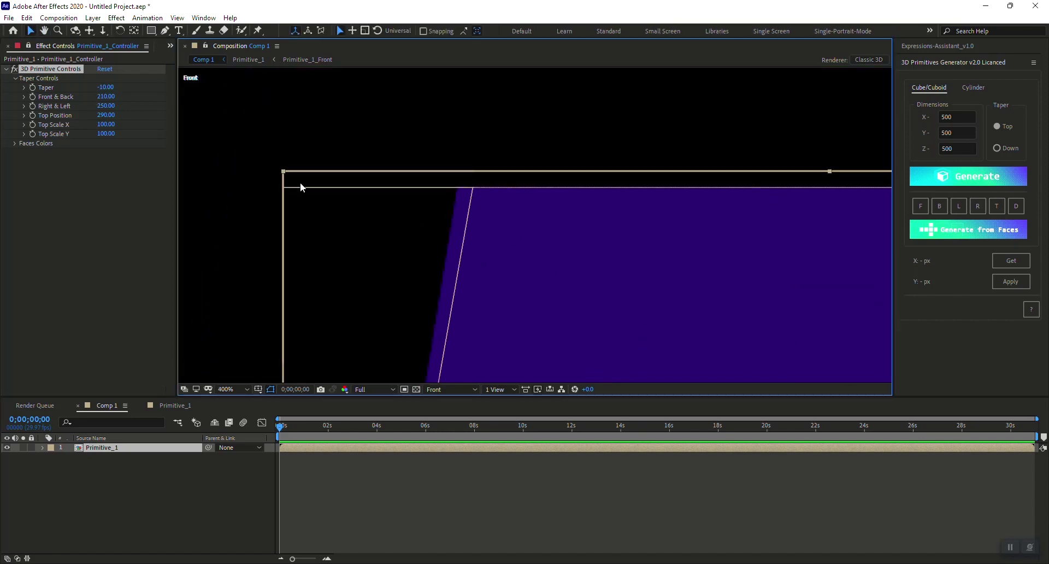
click(102, 97)
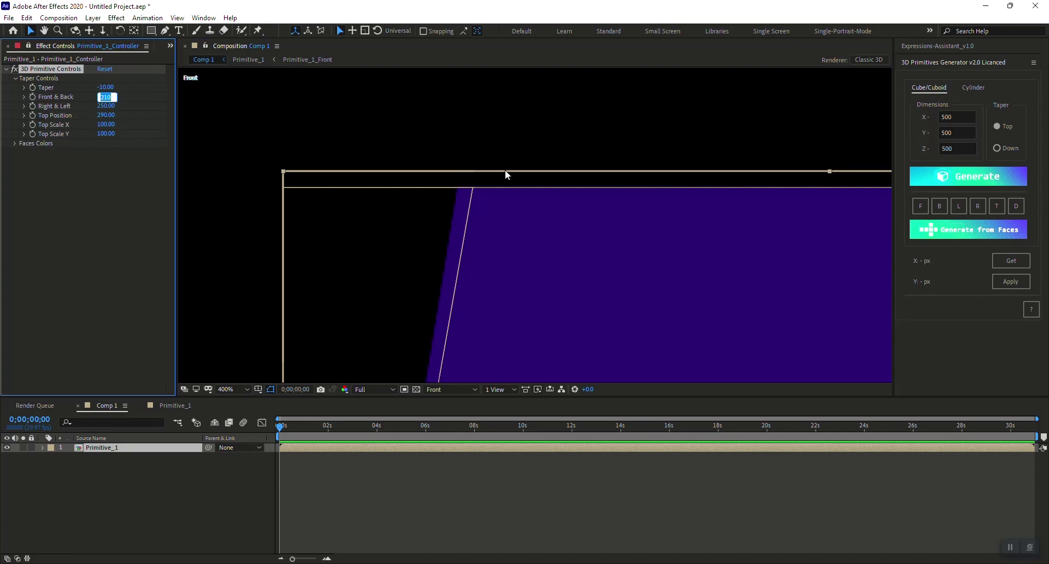
scroll(520, 252, up, 1)
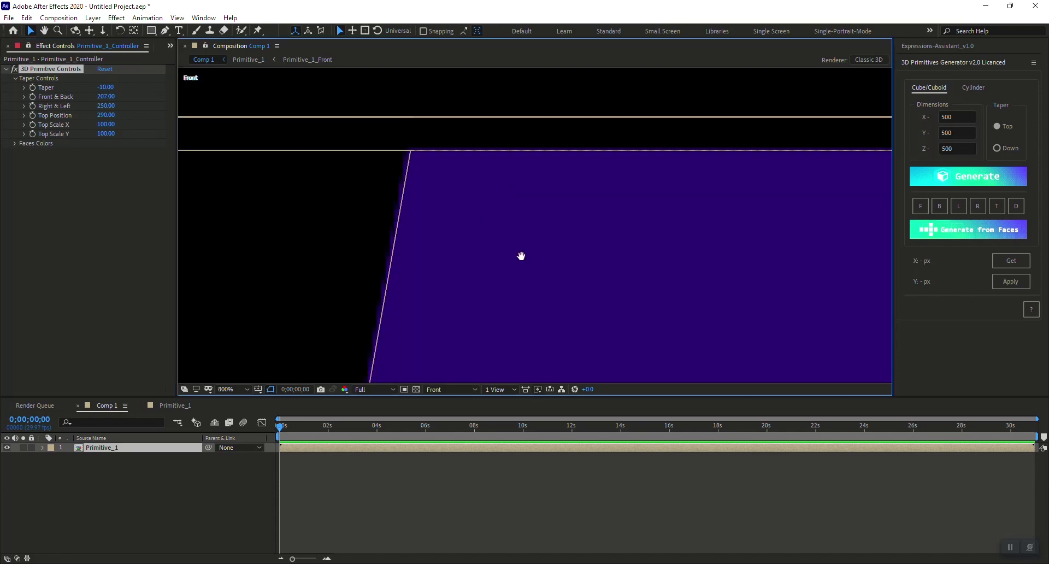
click(114, 96)
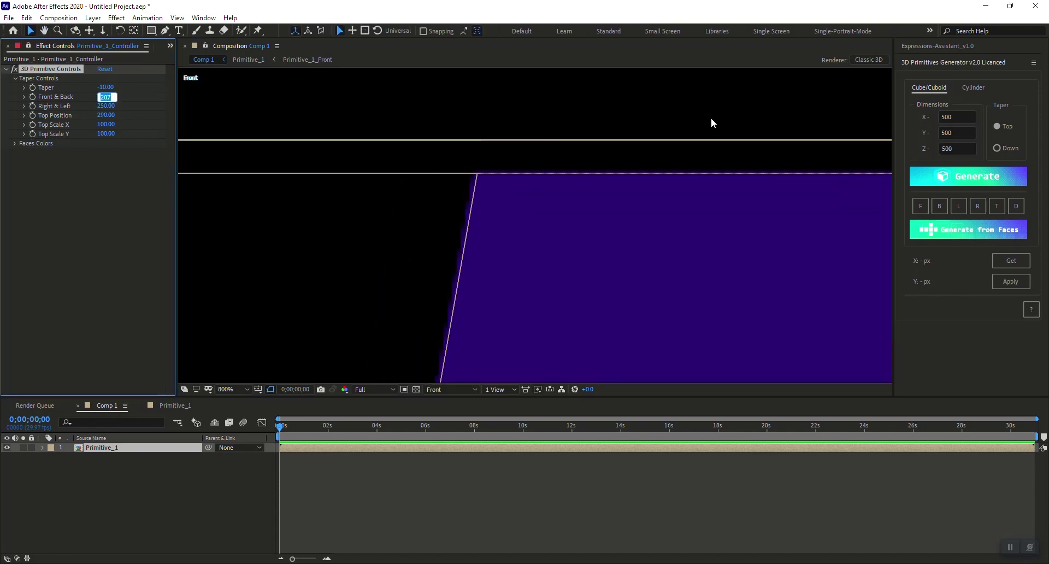
key(Down)
key(Right)
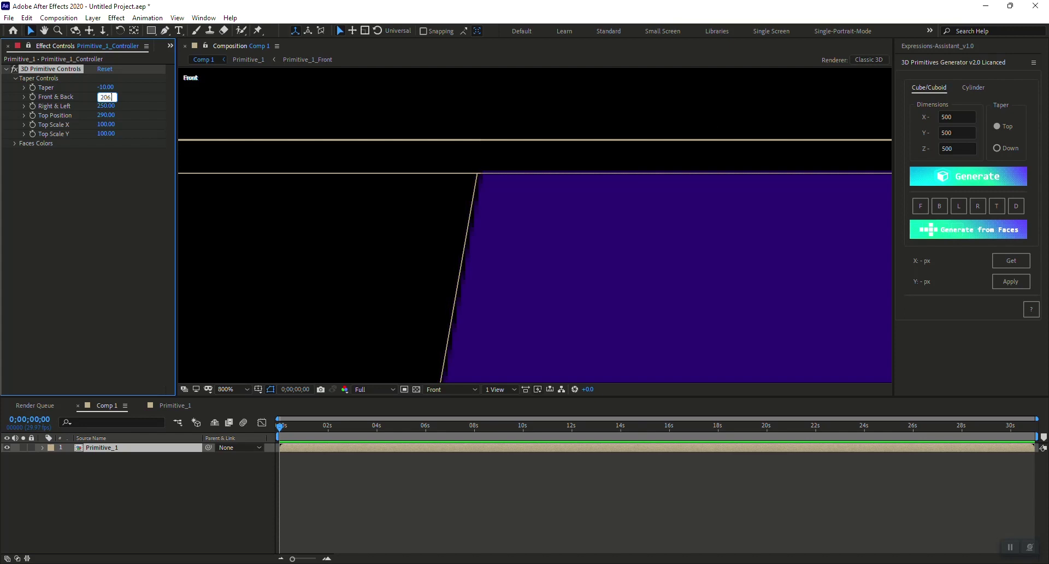
text(.5)
key(Return)
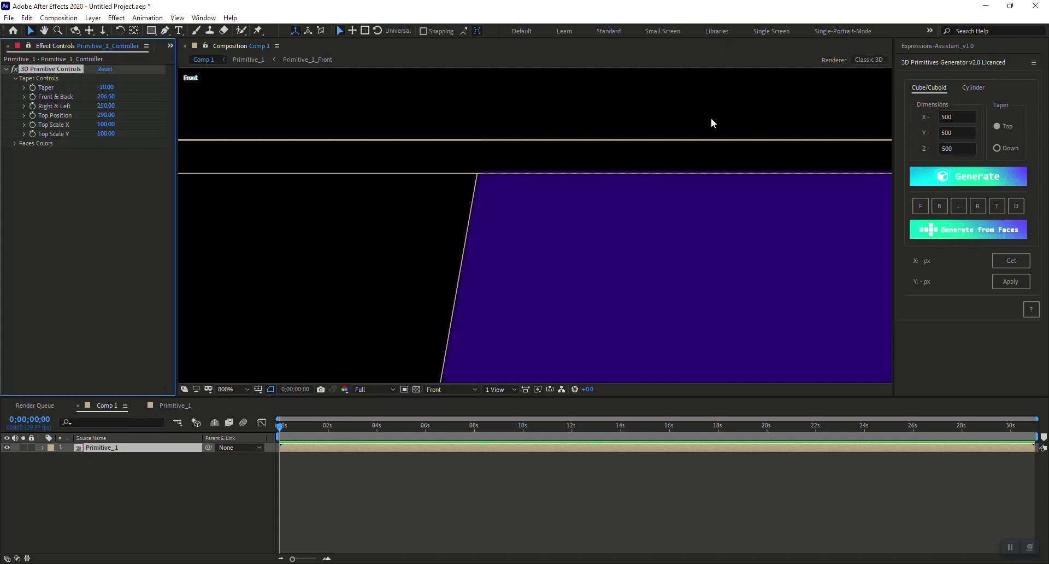
Reframe the shape, switch to the Left view, and set Right & Left to 206.50.
scroll(488, 168, down, 3)
key(h)
drag(712, 342, 565, 193)
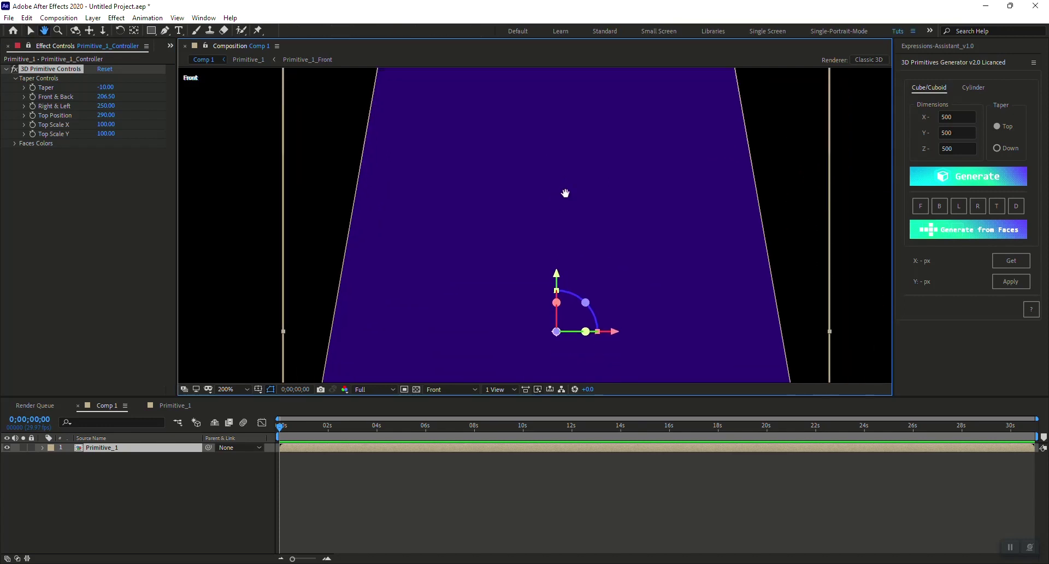
scroll(553, 198, down, 1)
key(v)
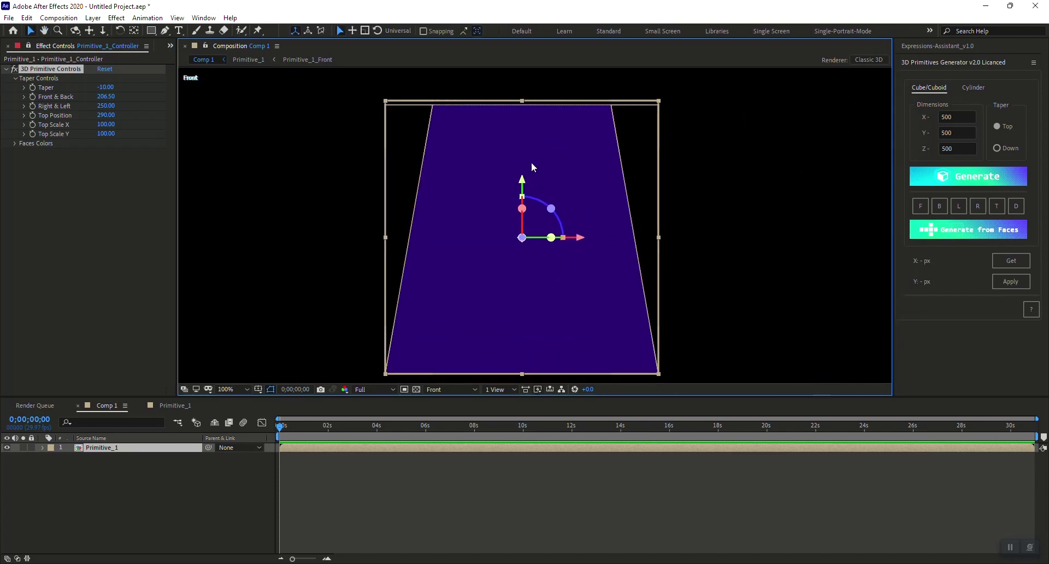
click(450, 389)
click(451, 425)
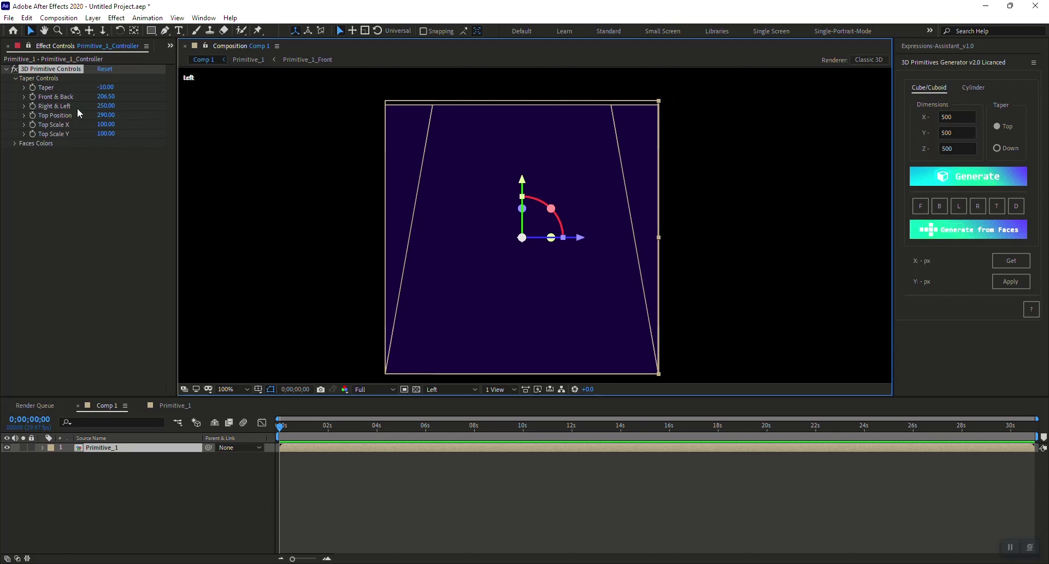
click(105, 107)
text(206.5)
key(Return)
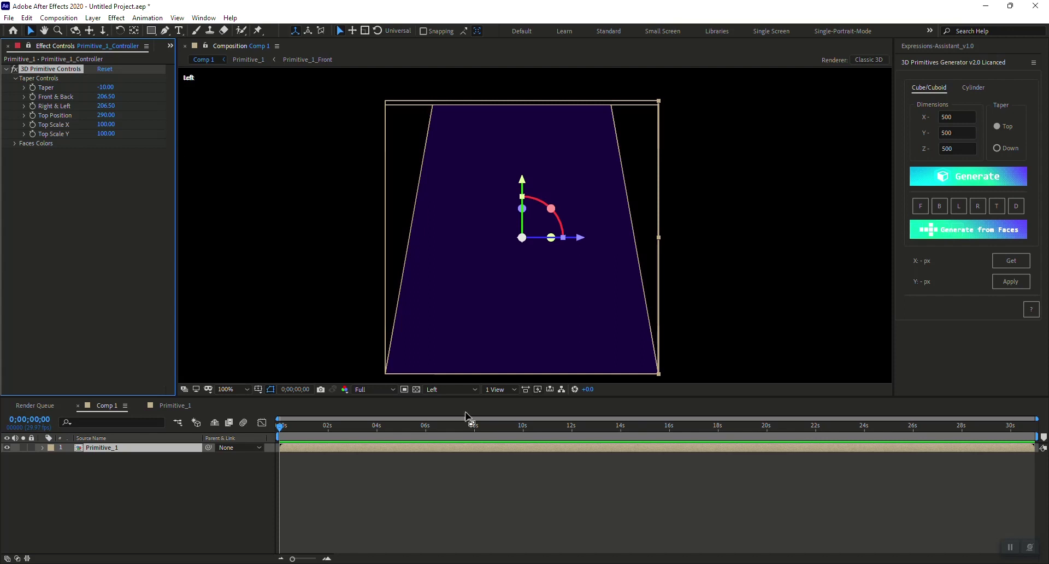
View the cube in Custom View 1 and orbit to a more frontal angle.
click(455, 390)
click(447, 488)
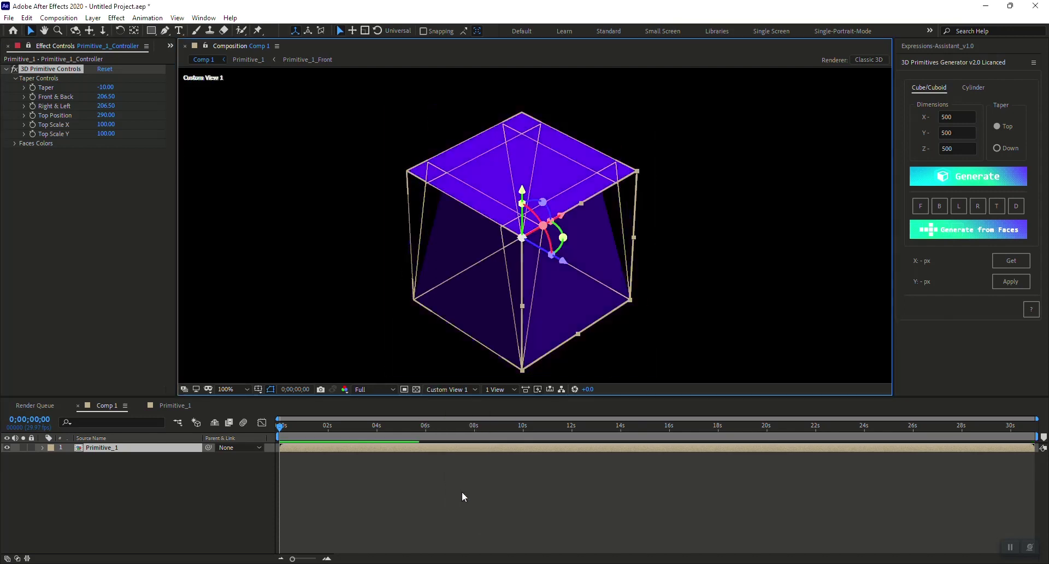
click(549, 235)
key(c)
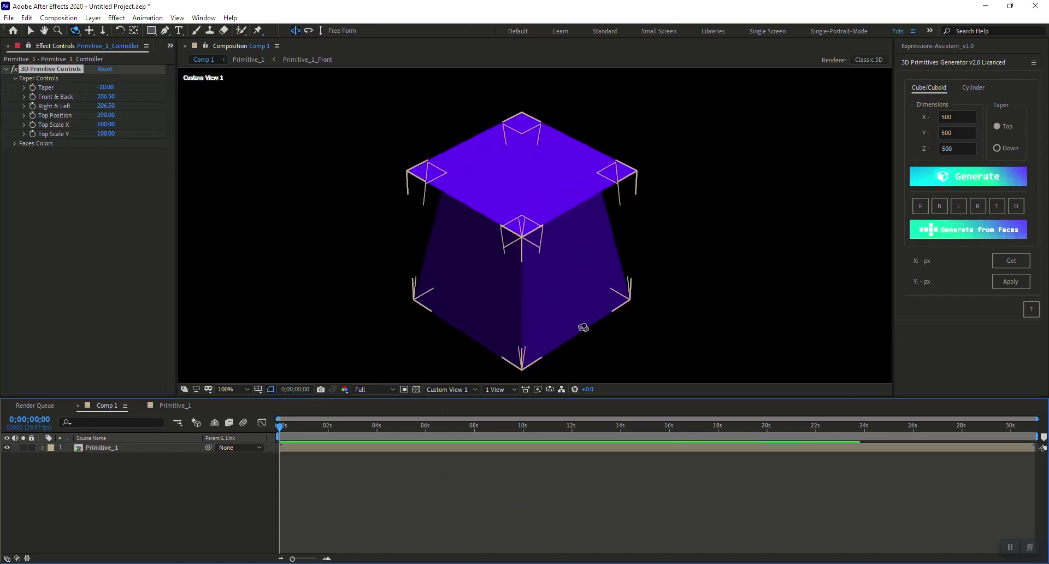
drag(584, 327, 596, 303)
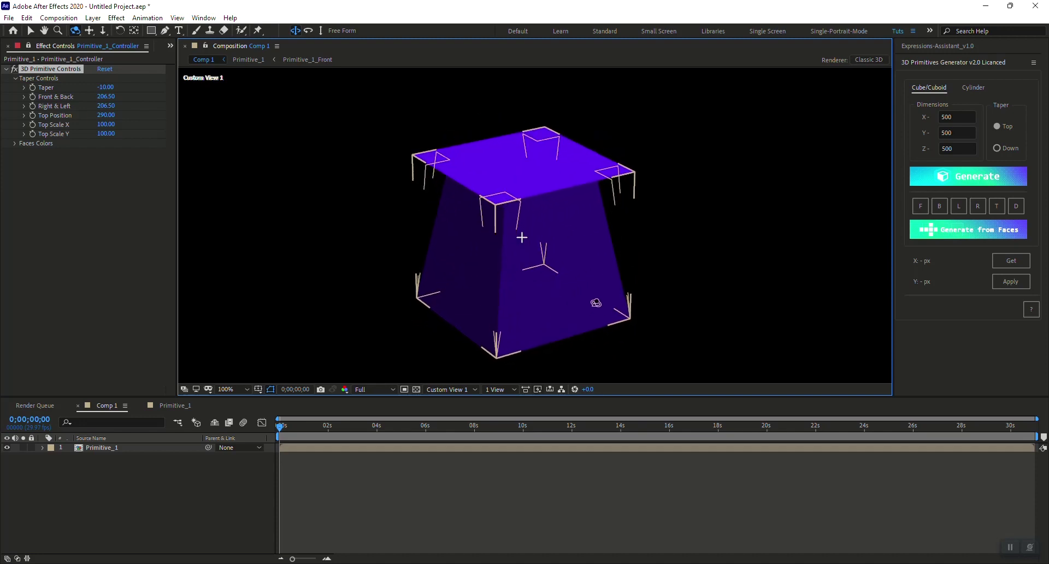
Check the Left view, then settle on an enlarged, panned Top view.
click(451, 389)
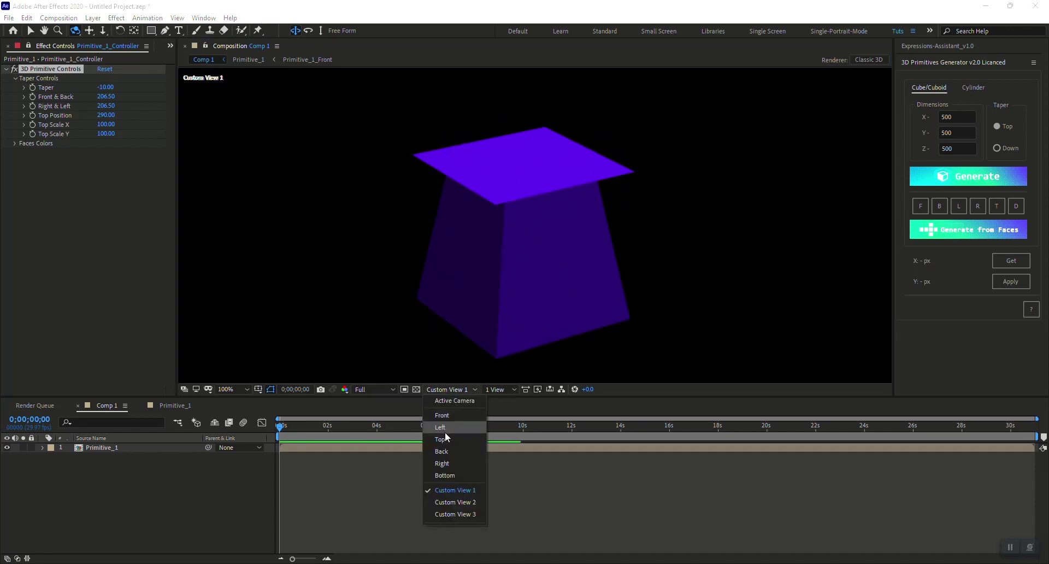
click(445, 429)
click(451, 389)
click(445, 438)
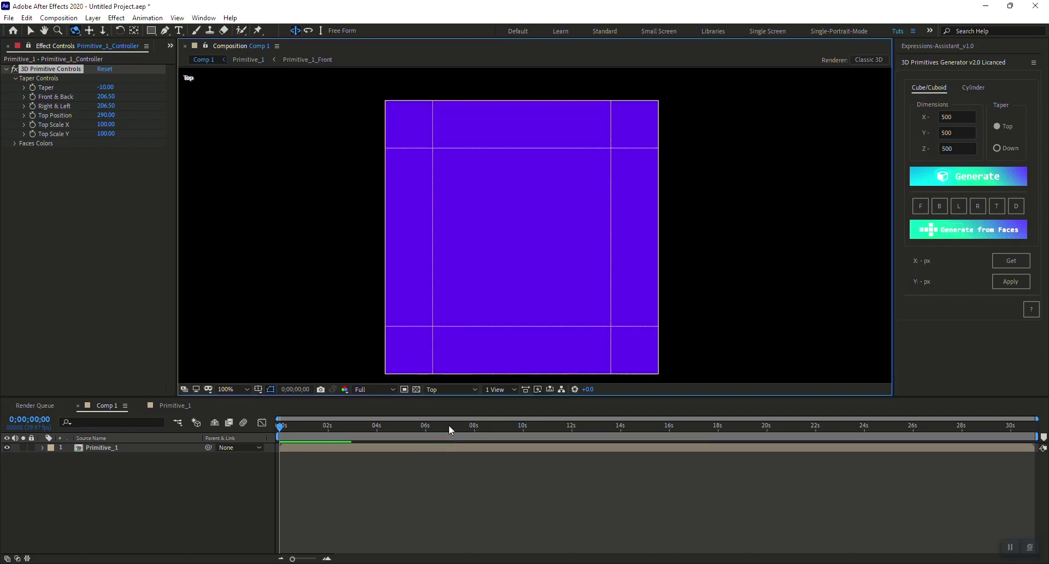
key(v)
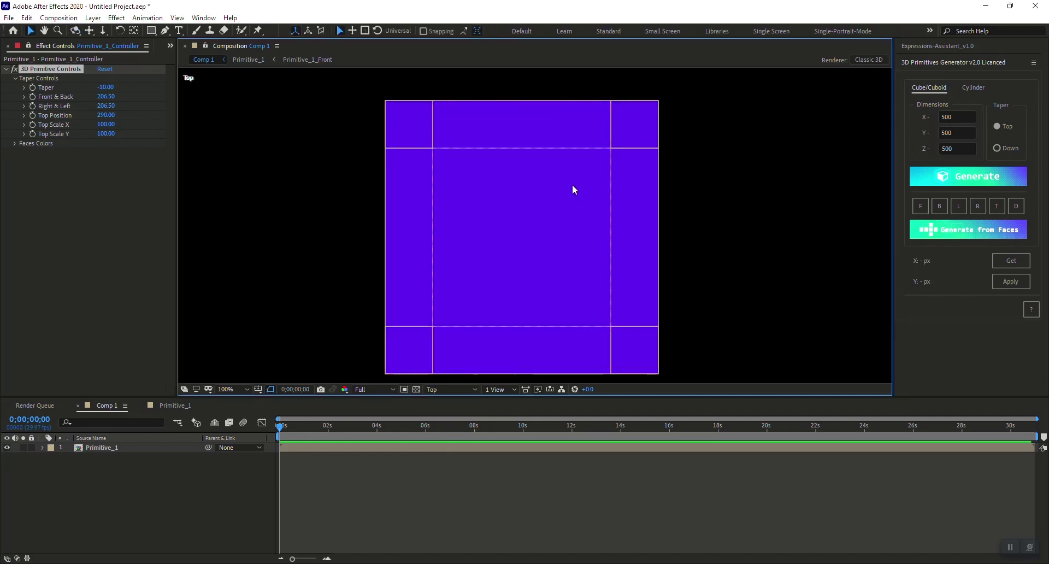
scroll(536, 191, up, 1)
drag(503, 199, 518, 257)
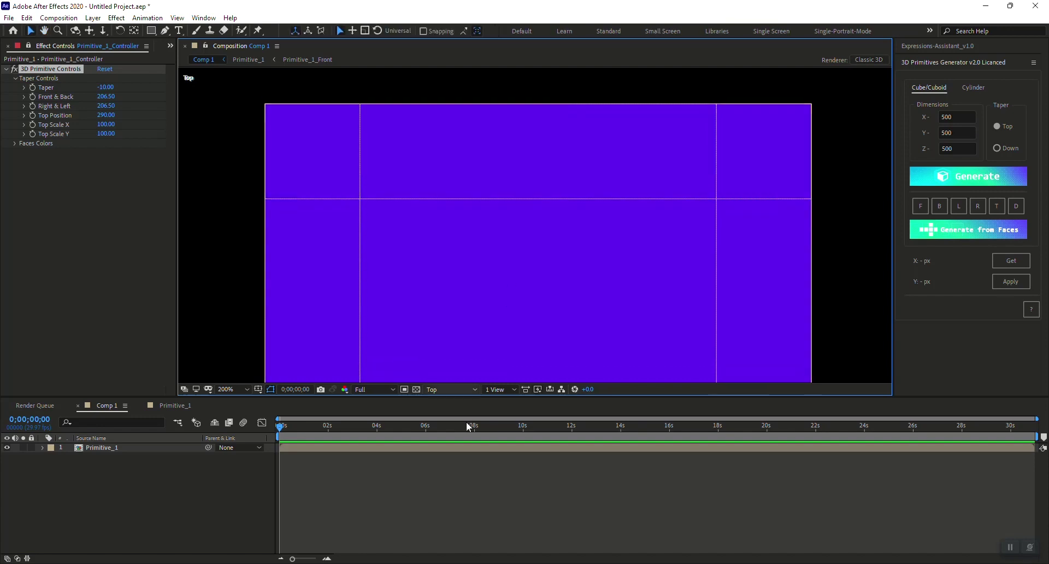
In the Front view, select Primitive_1 and zoom in on the top edge junction.
click(461, 388)
click(450, 413)
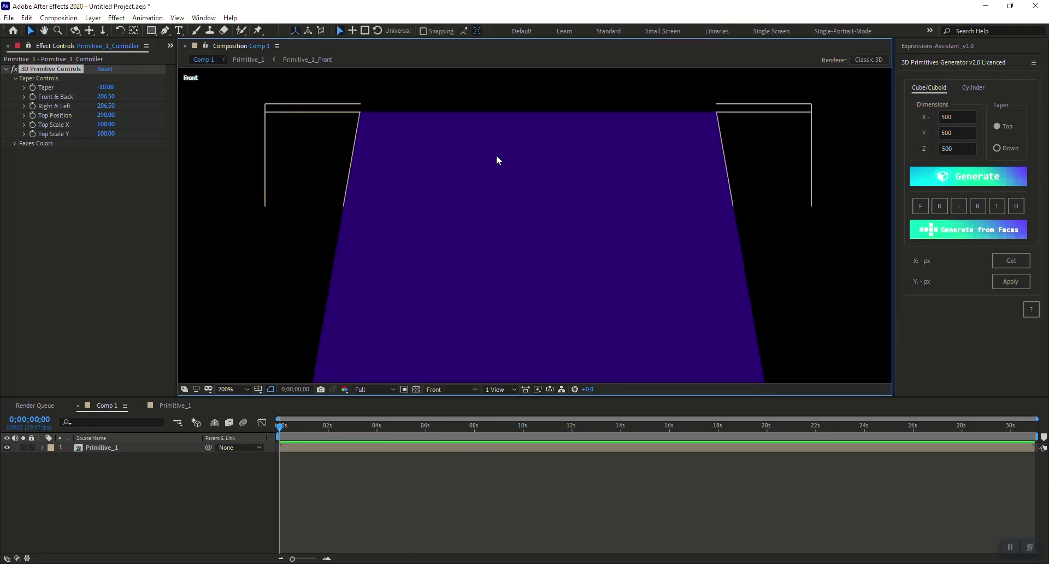
click(517, 240)
scroll(384, 192, up, 1)
drag(653, 253, 708, 257)
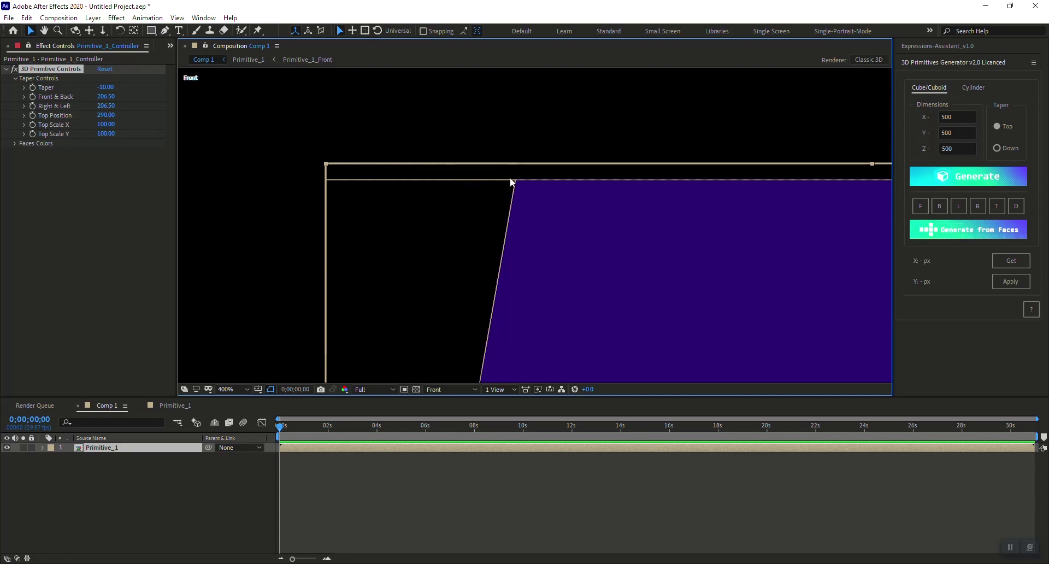
key(h)
drag(648, 218, 354, 215)
drag(250, 229, 342, 244)
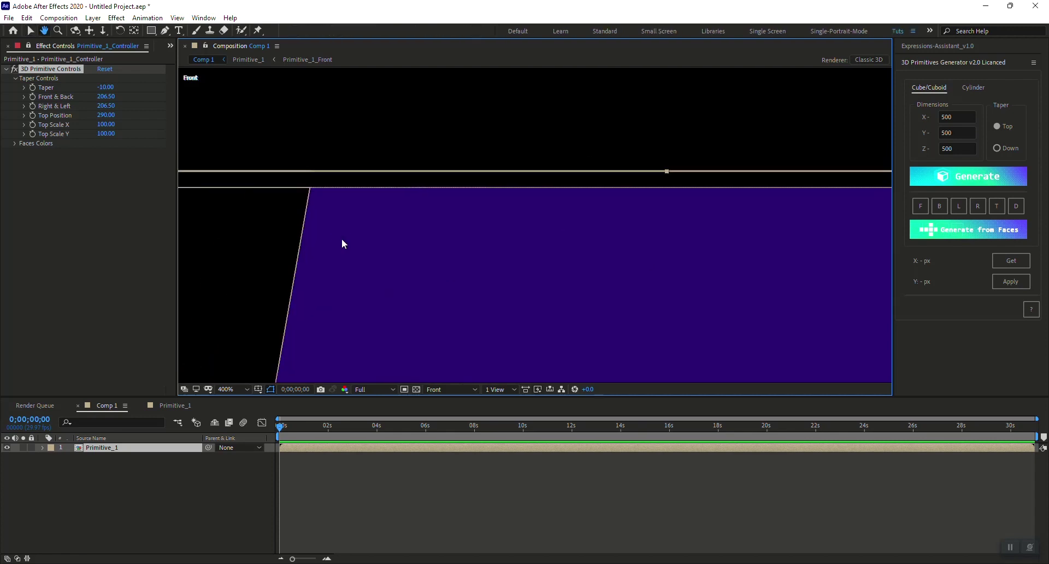
key(v)
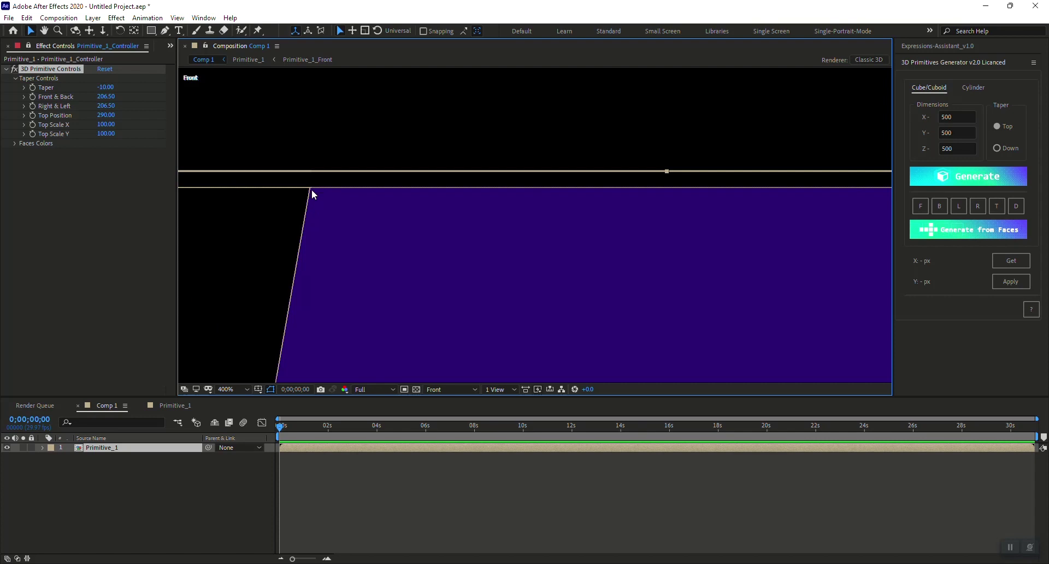
Adjust the cube's Top Position until it settles at 297.50.
click(101, 115)
key(Up)
key(Up)
key(Up)
key(Up)
key(Up)
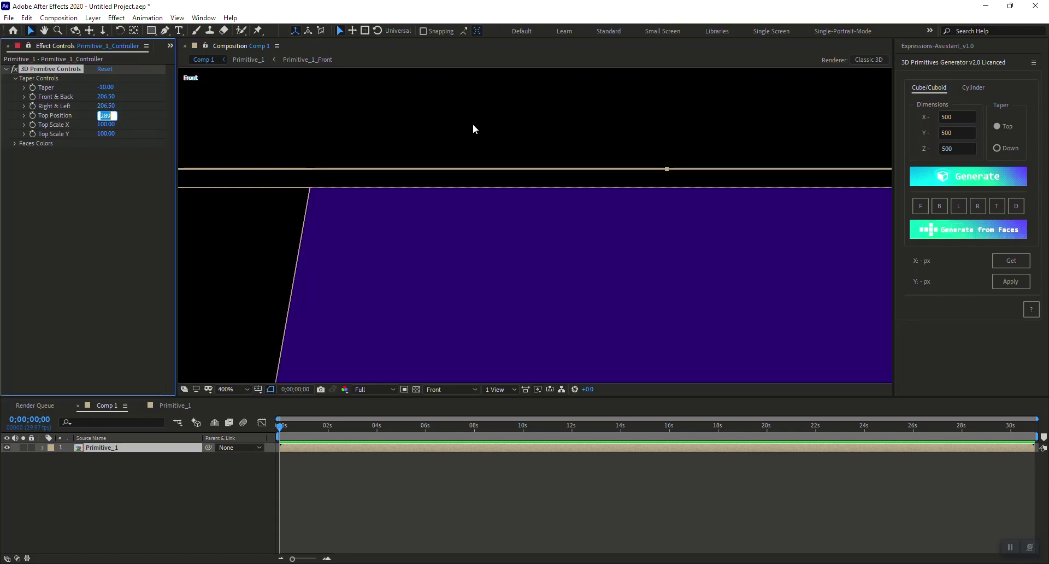
key(Up)
key(Up)
key(Up)
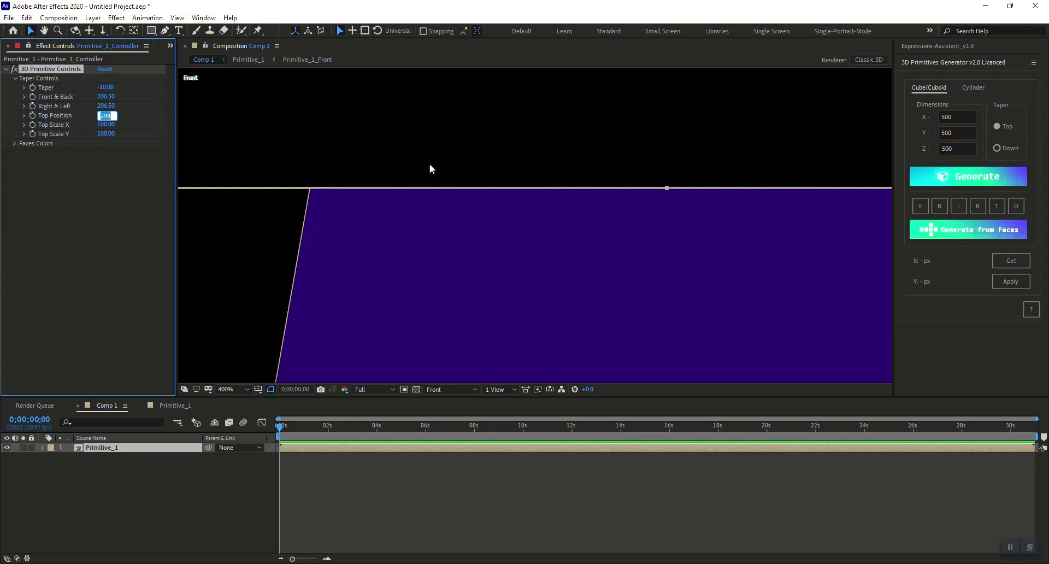
scroll(360, 227, up, 1)
drag(361, 227, 563, 218)
scroll(518, 218, up, 1)
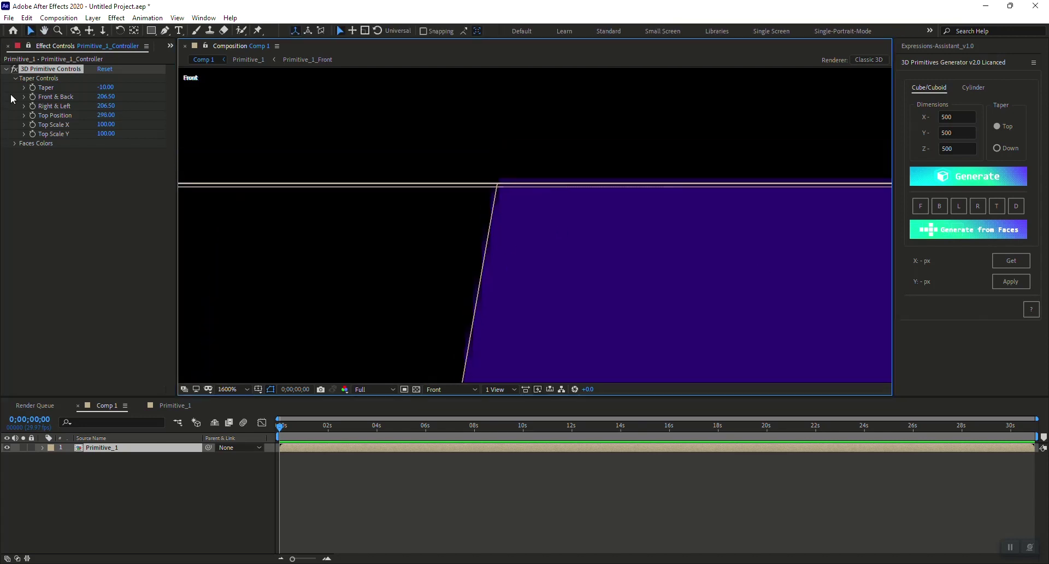
click(106, 115)
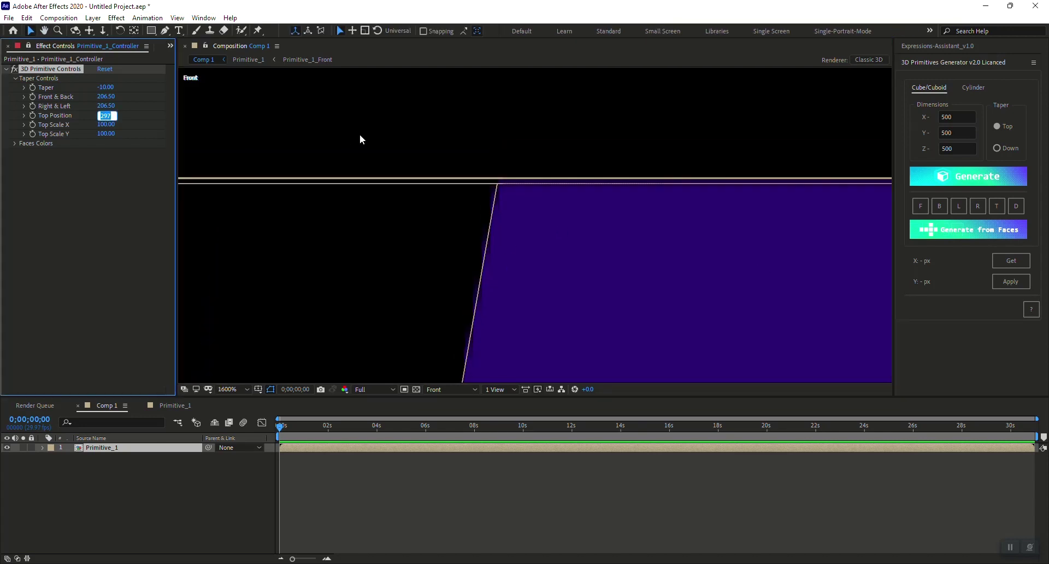
key(Down)
key(Return)
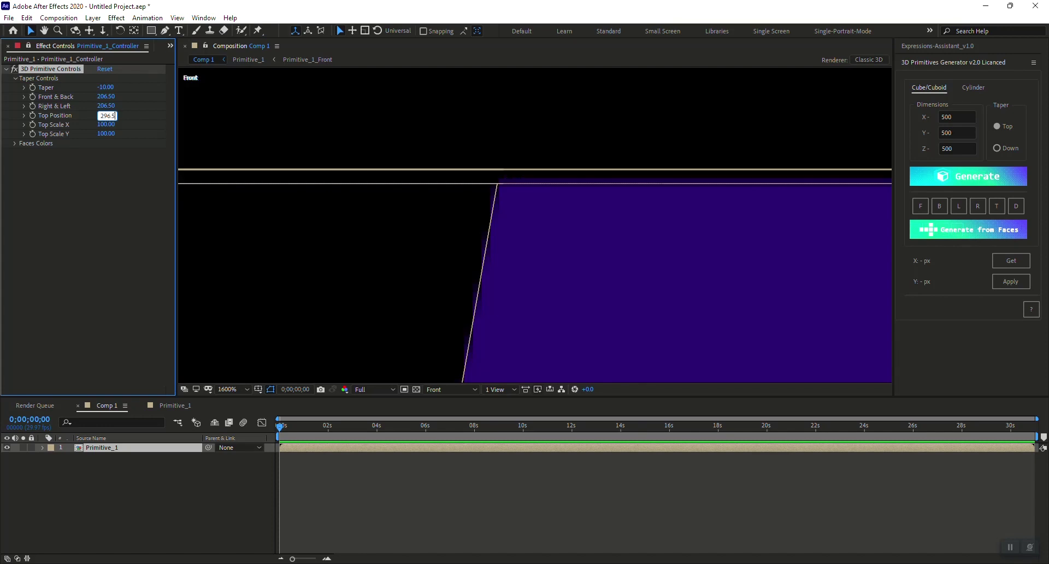
click(107, 116)
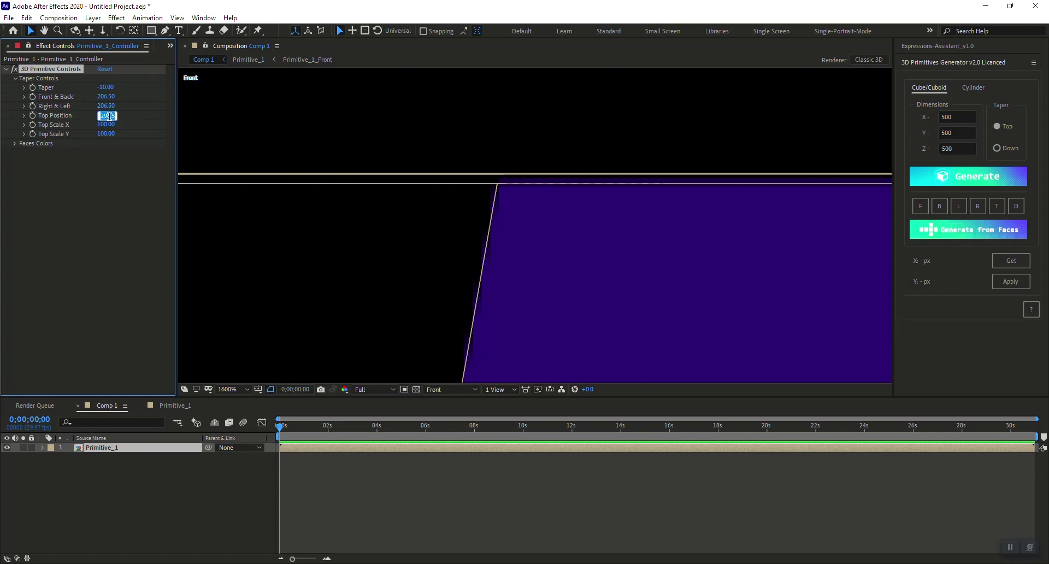
key(Up)
key(Return)
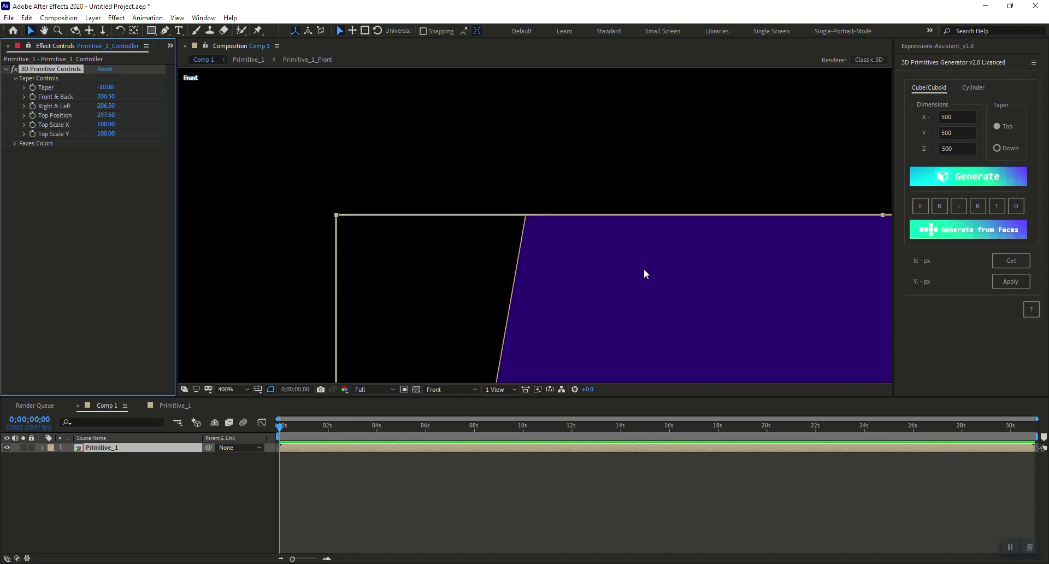
Zoom out and look at the cube from the Top view.
scroll(644, 268, down, 2)
click(451, 394)
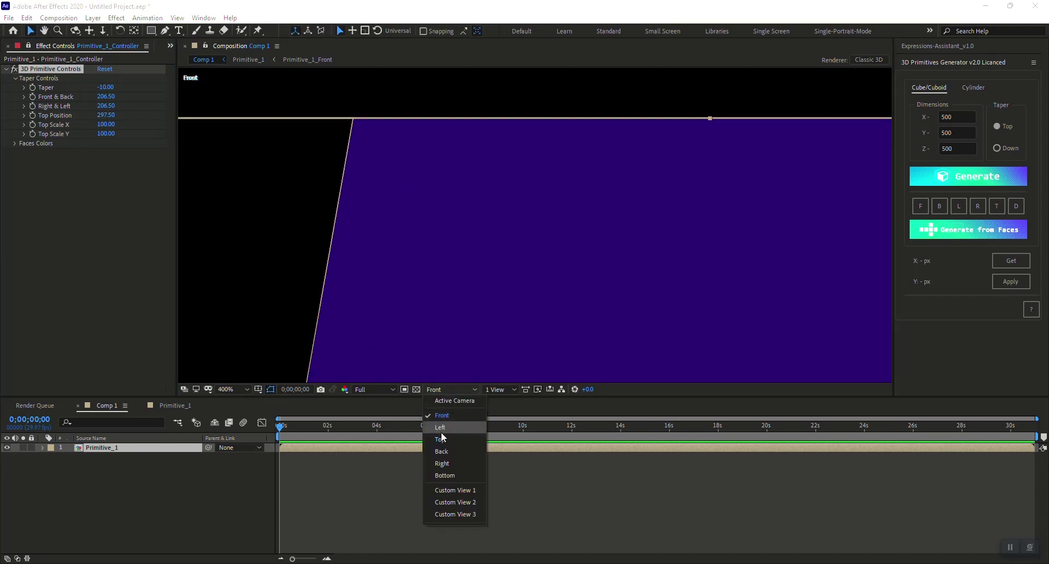
click(443, 442)
scroll(522, 264, down, 2)
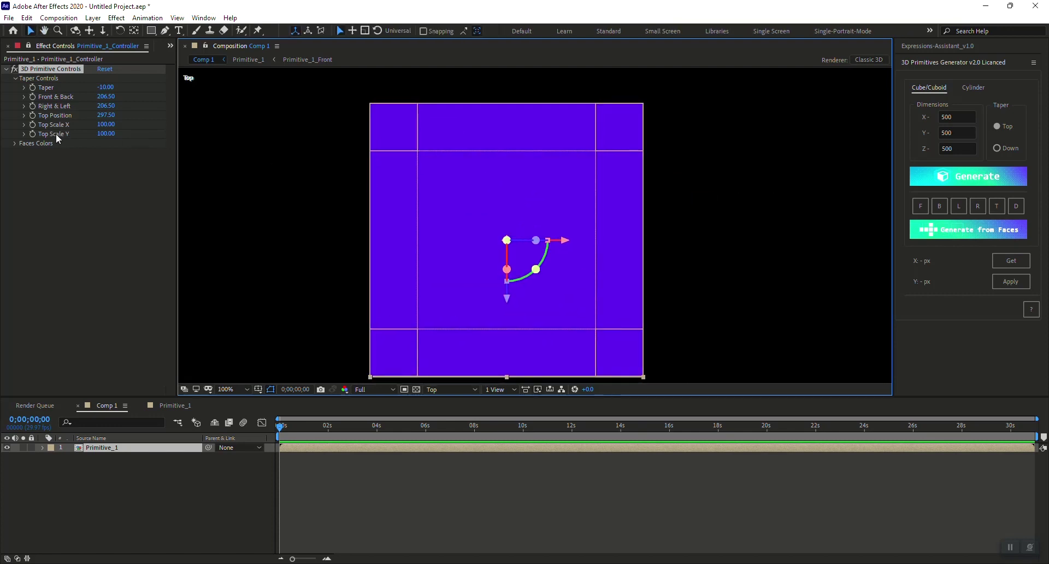
Bring the top face's X scale from 70 down to 65.30.
click(106, 124)
text(70)
key(Return)
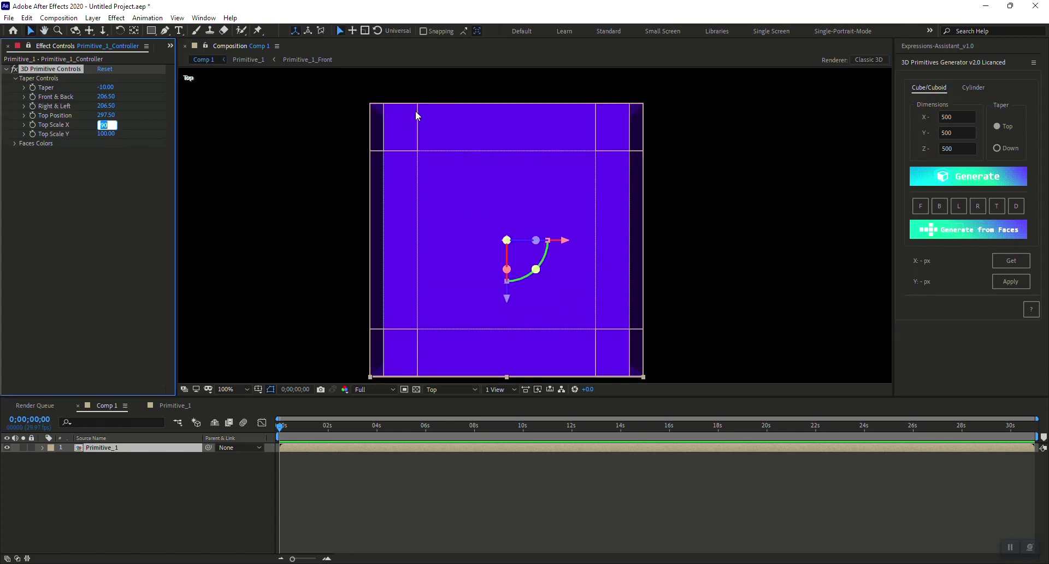
key(period)
key(period)
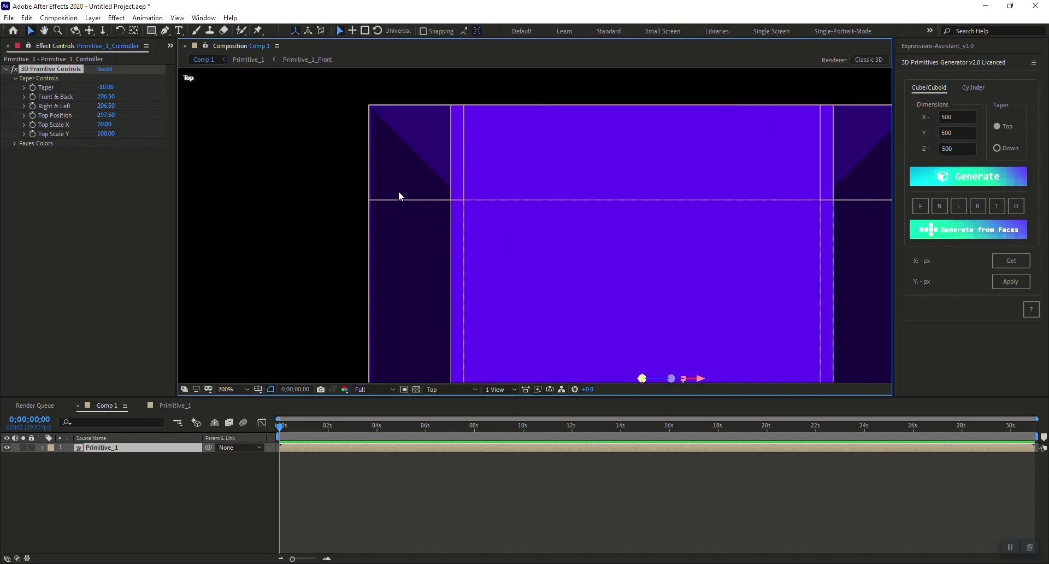
click(107, 126)
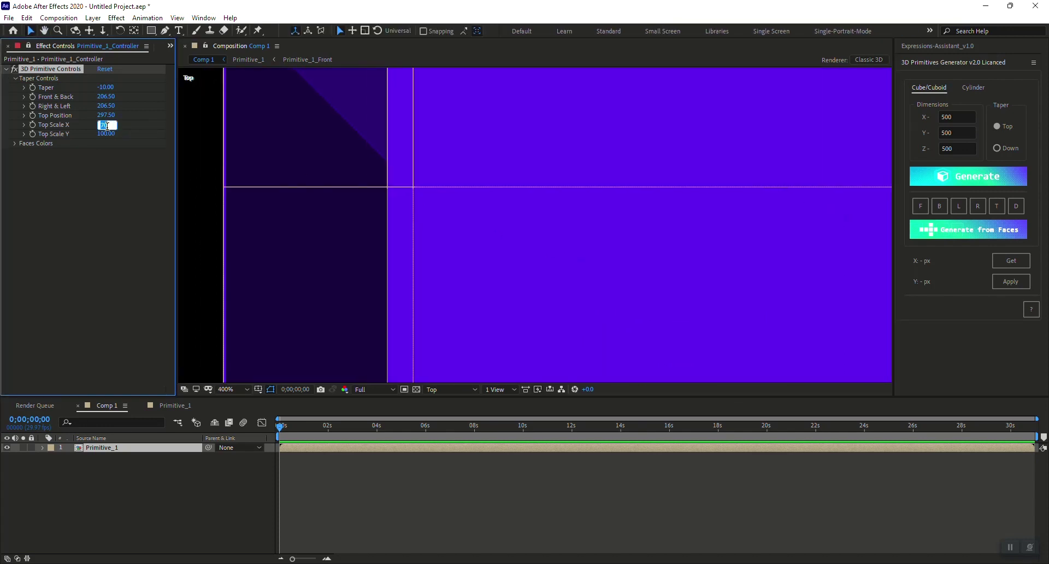
key(Up)
key(Up)
key(Up)
key(Up)
key(Up)
key(Up)
key(Up)
key(Up)
key(Up)
key(Up)
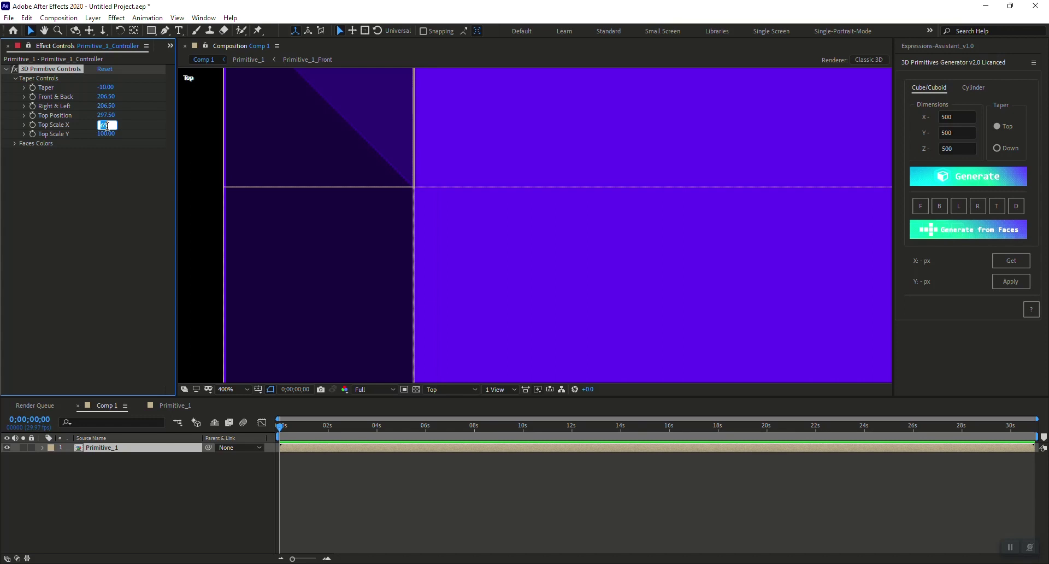
click(99, 125)
key(Return)
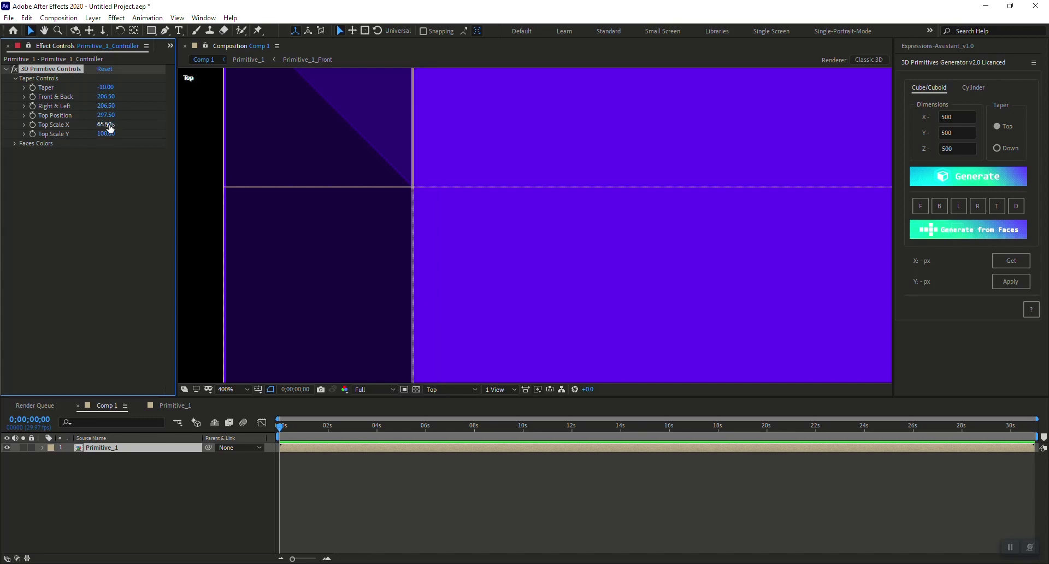
click(109, 126)
click(114, 125)
key(Return)
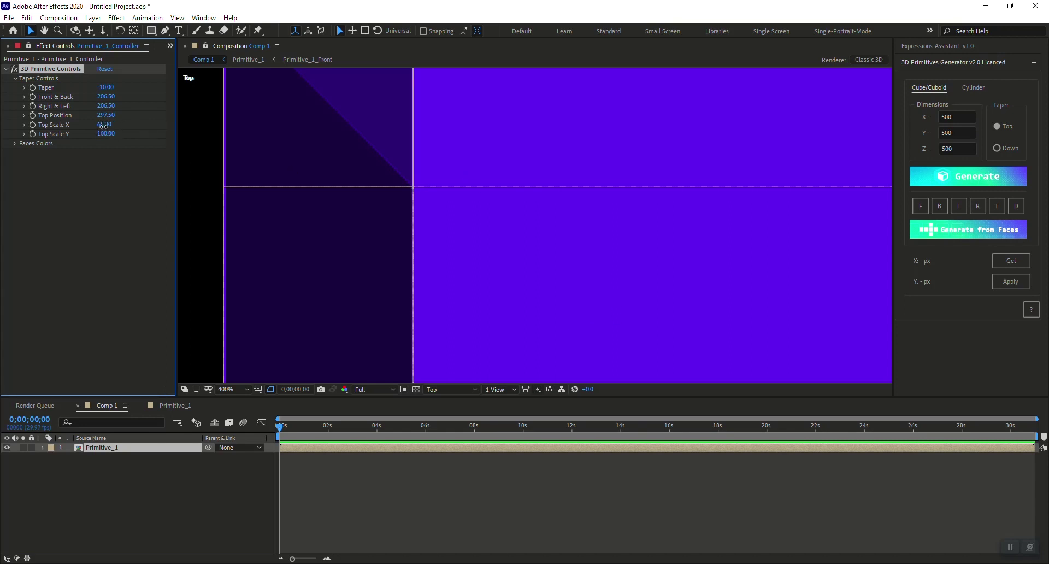
click(103, 126)
Set Top Scale Y to 65.30 to match X.
key(Tab)
text(65.3)
key(Return)
scroll(664, 252, down, 4)
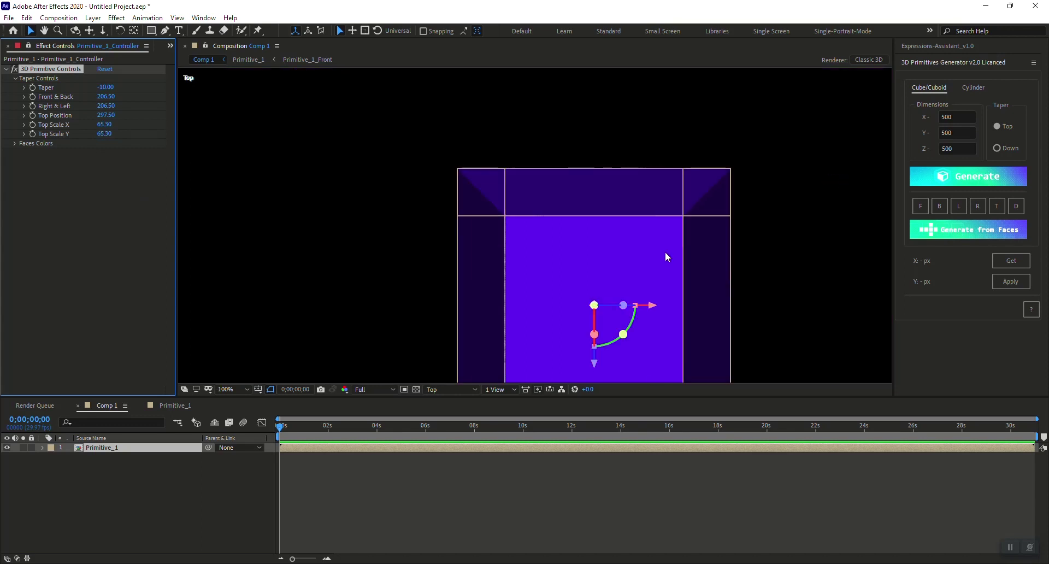
Orbit around the tapered cube in Custom View 1, then zoom out to 50%.
click(445, 389)
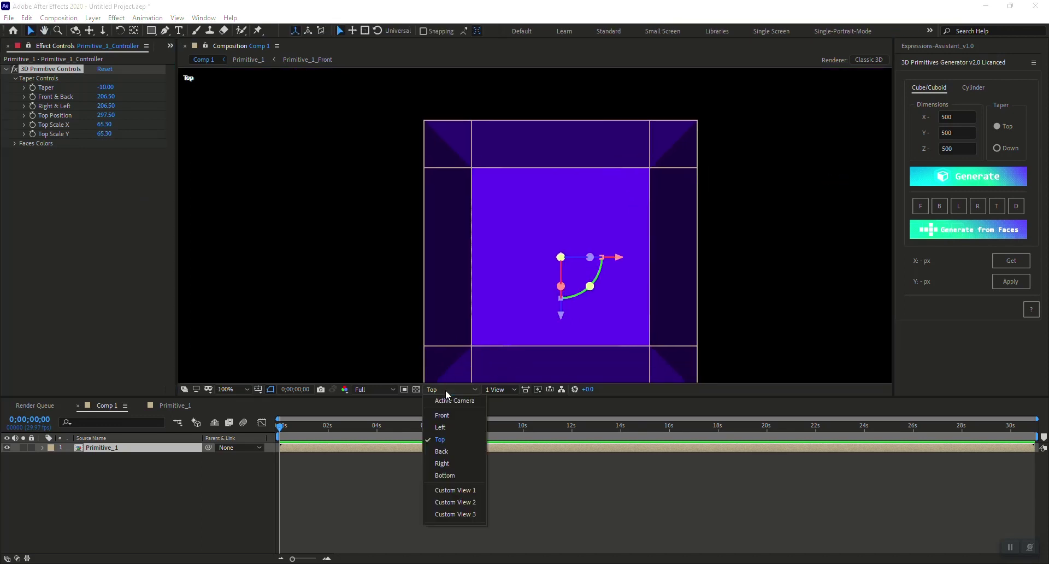
click(455, 489)
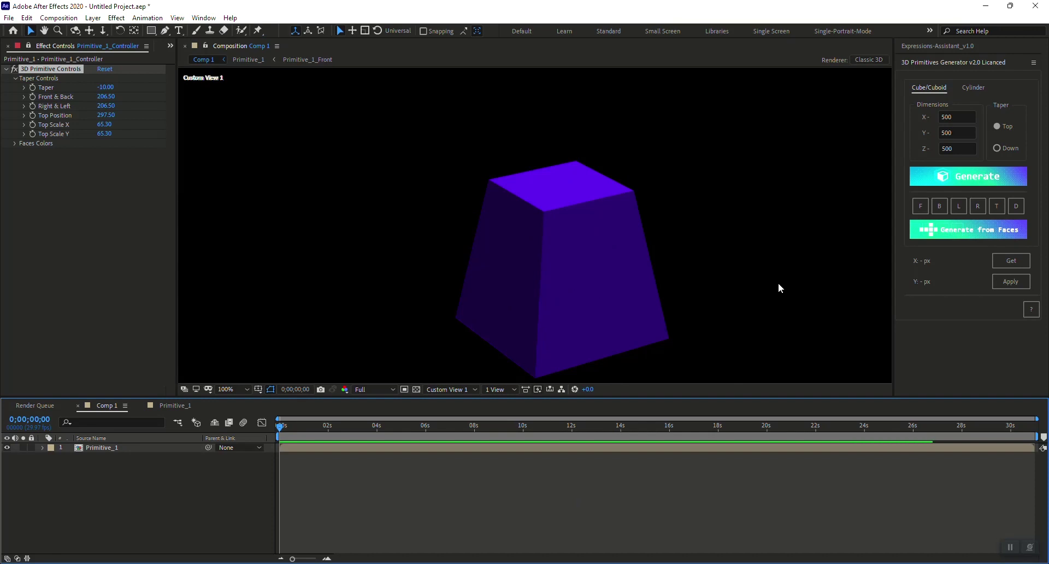
key(c)
drag(712, 304, 541, 334)
key(v)
key(comma)
key(comma)
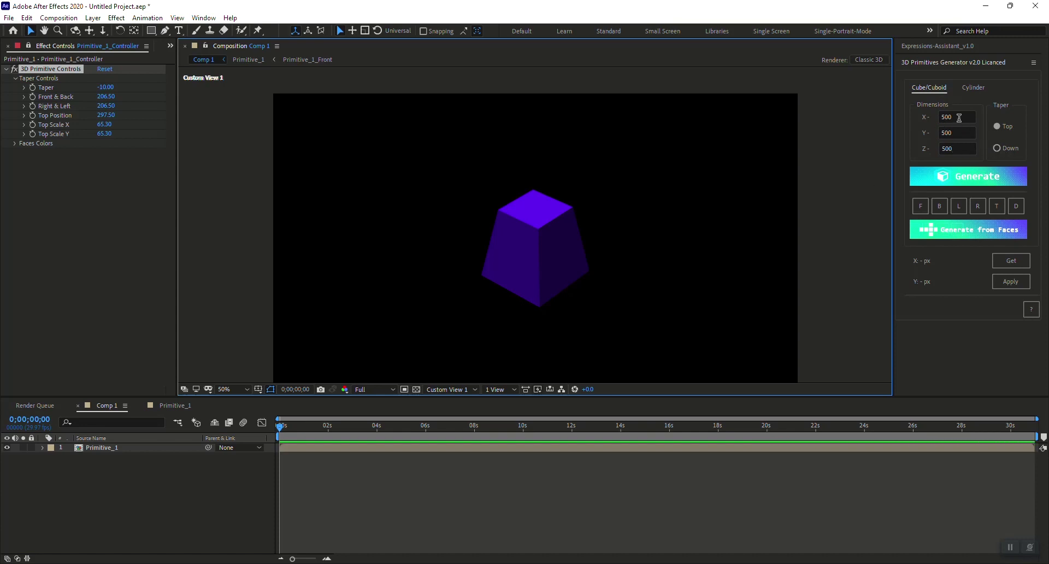
Hide the tapered cube and generate a new 500×700×300 box, Primitive_2, with the Down taper option.
click(7, 447)
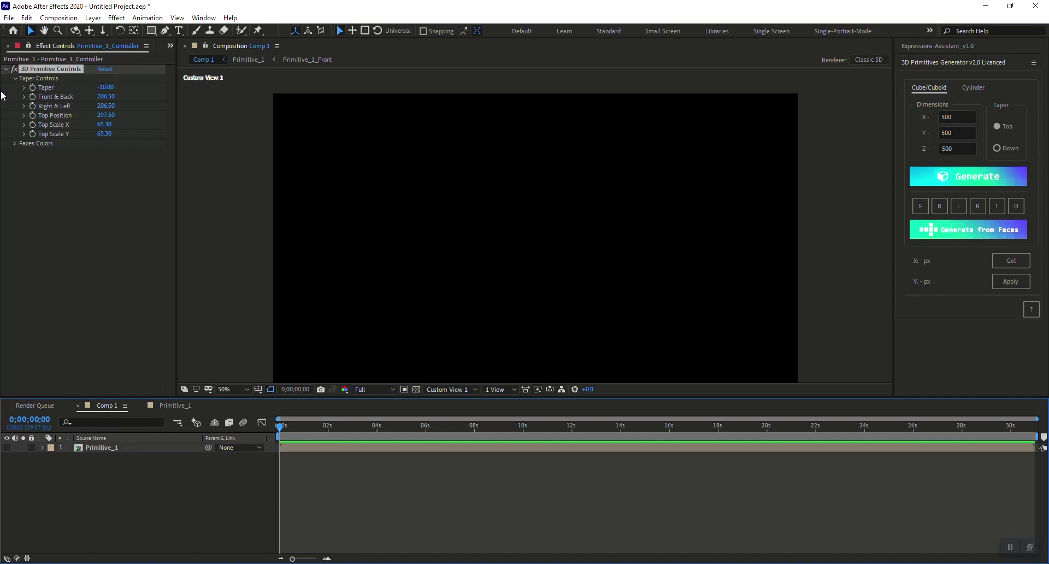
click(166, 260)
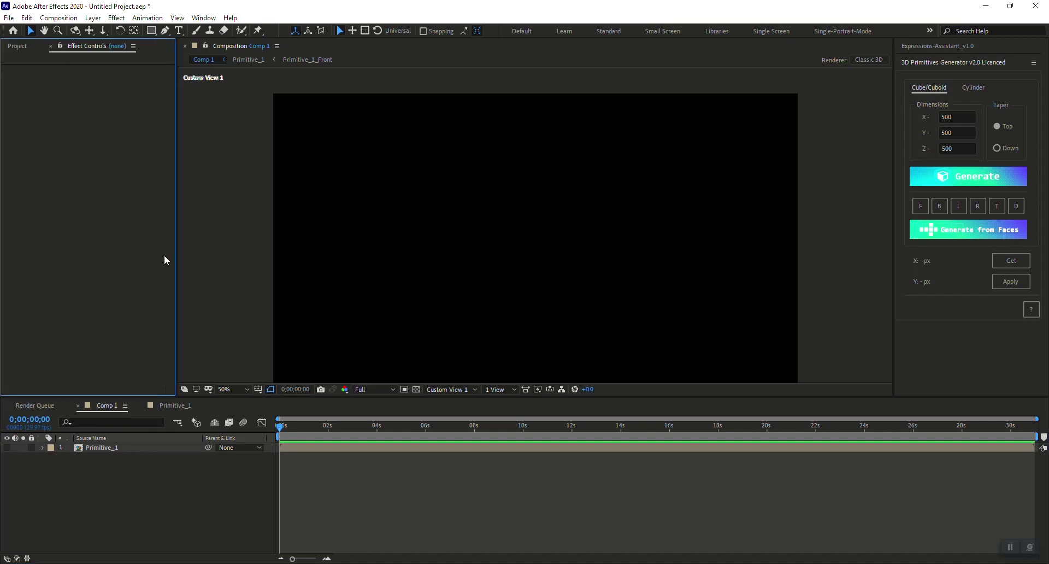
click(959, 131)
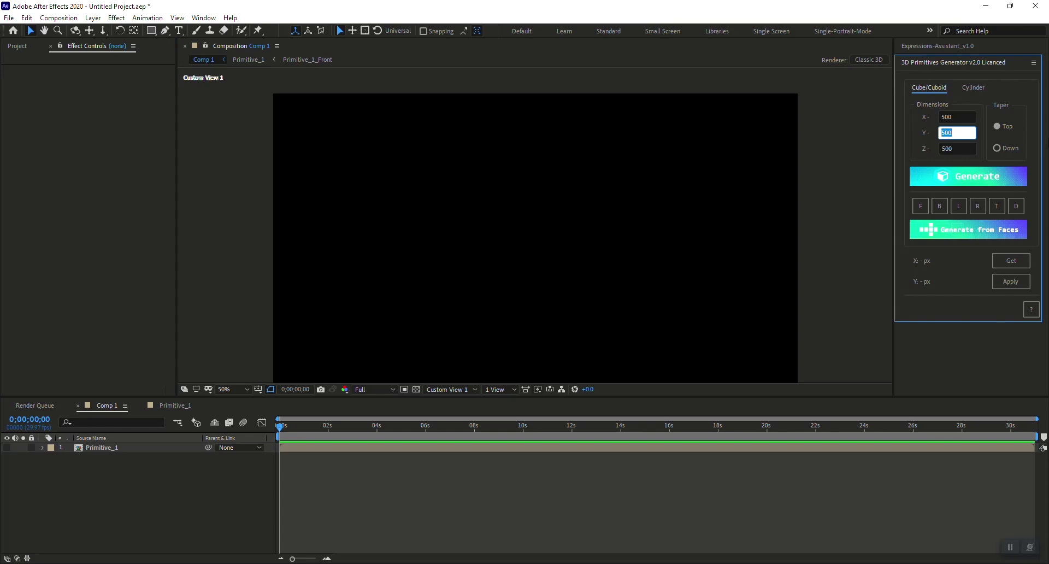
text(7)
click(957, 150)
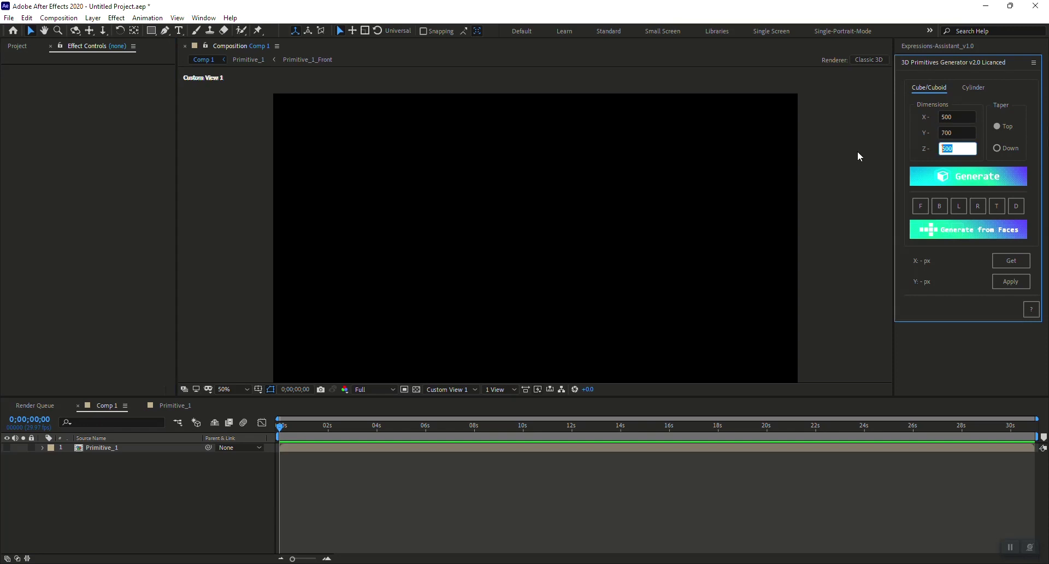
text(300)
click(998, 147)
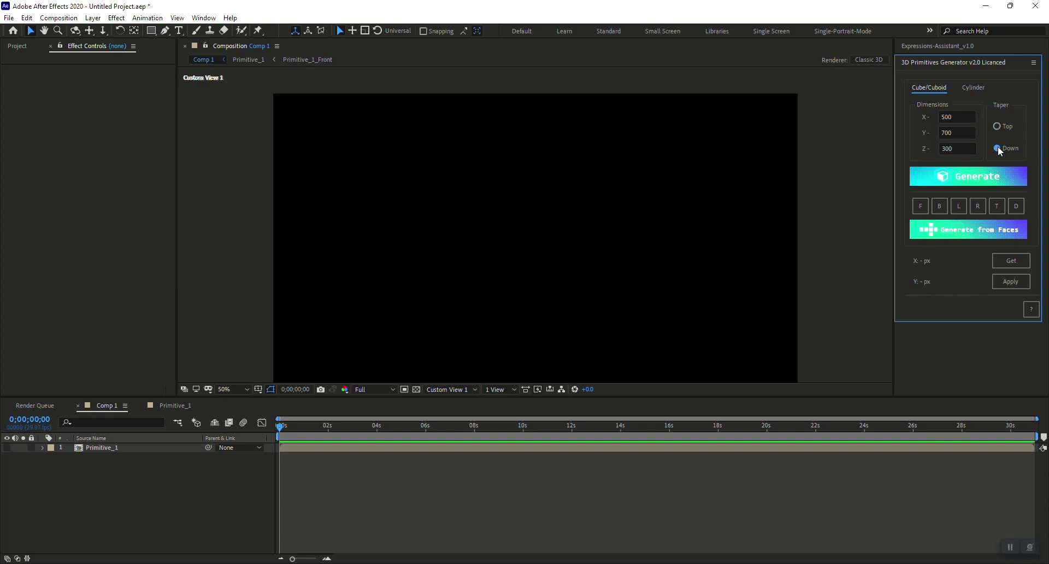
click(977, 181)
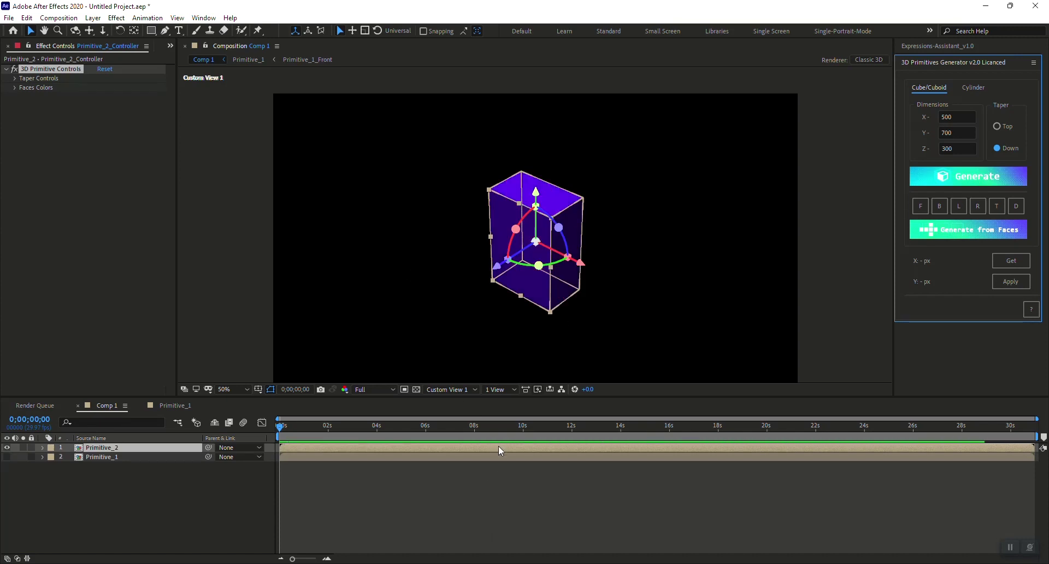
Expand Primitive_2's Taper Controls and Faces Colors, then view the box at 100% centred in the viewer.
click(28, 48)
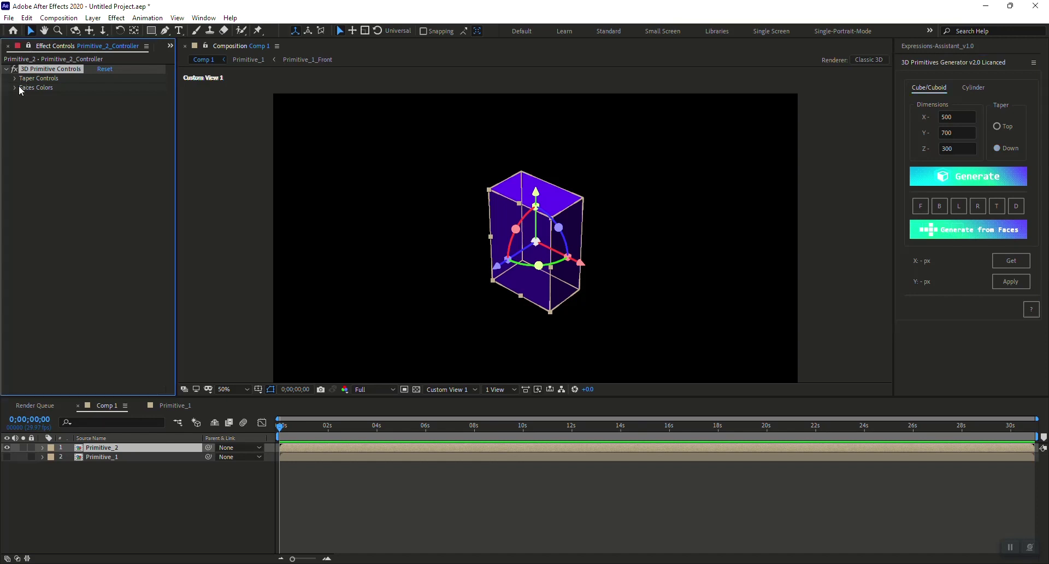
click(15, 78)
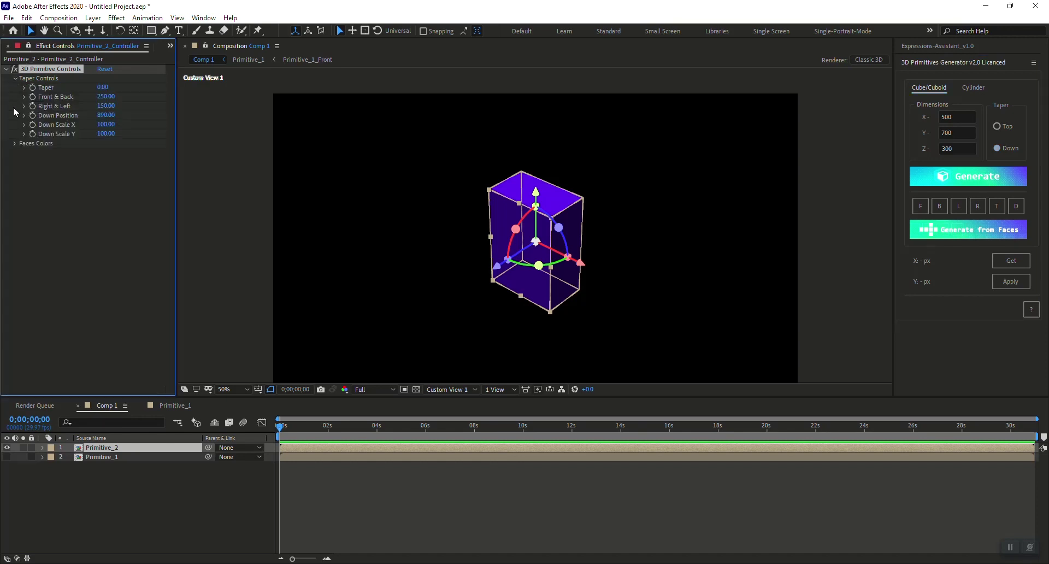
click(13, 143)
click(129, 283)
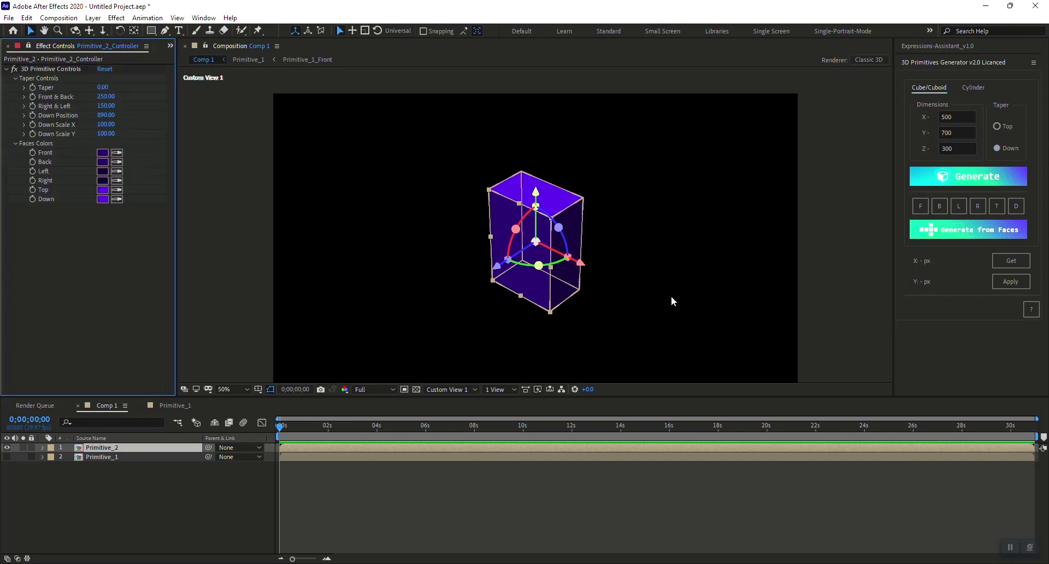
click(460, 474)
key(slash)
drag(650, 272, 617, 232)
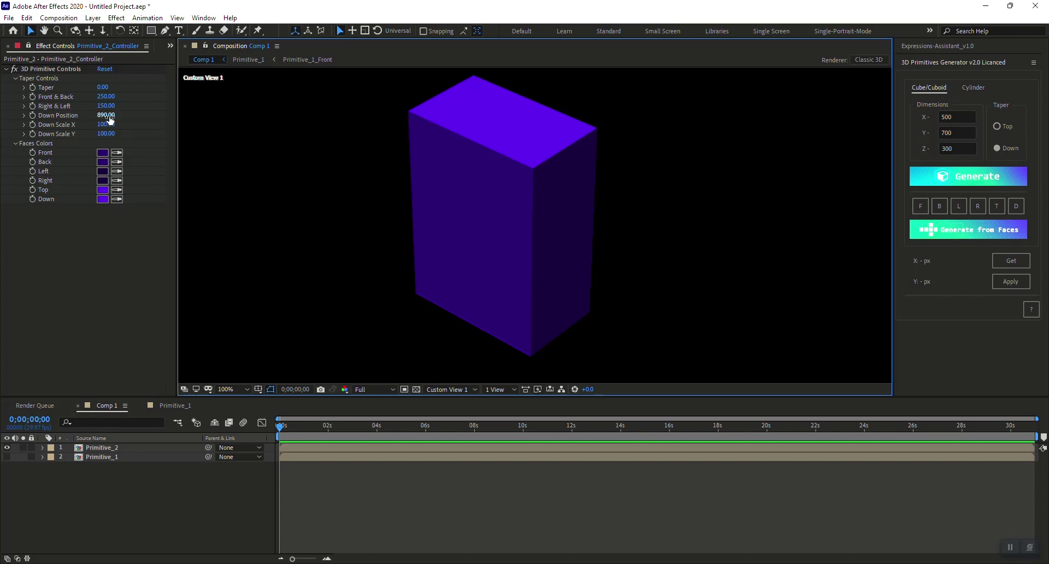
Try Taper values of -30, -10 and 0 on Primitive_2 before settling on 5.
click(104, 87)
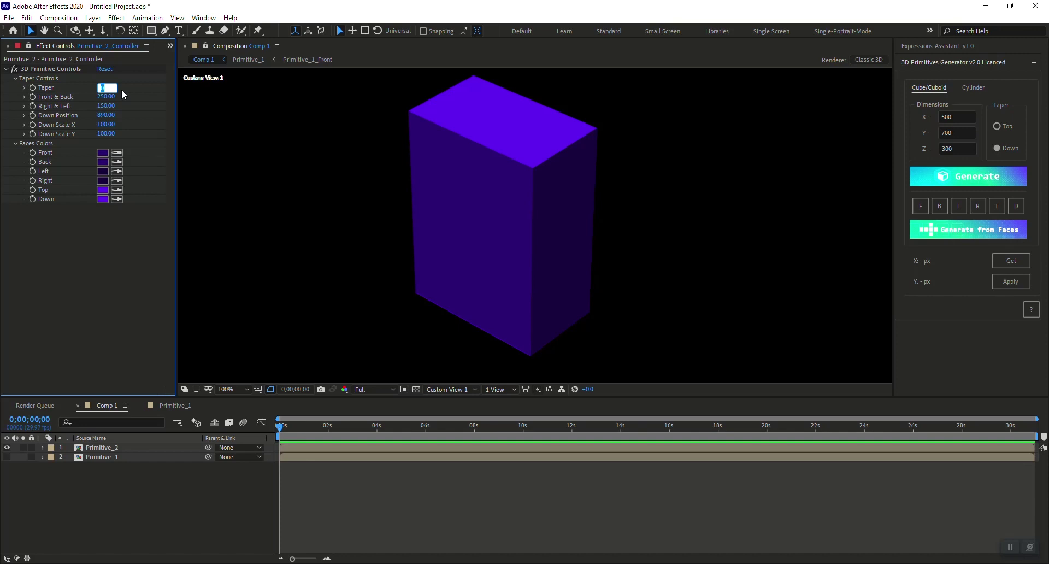
key(shift+Down)
key(shift+Down)
key(shift+Down)
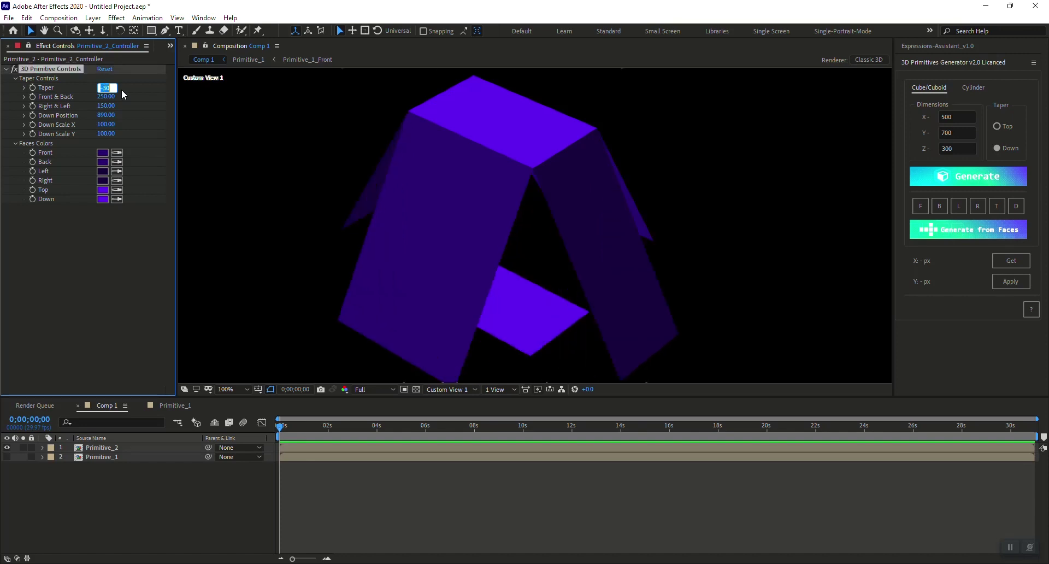
key(shift+Up)
key(shift+Up)
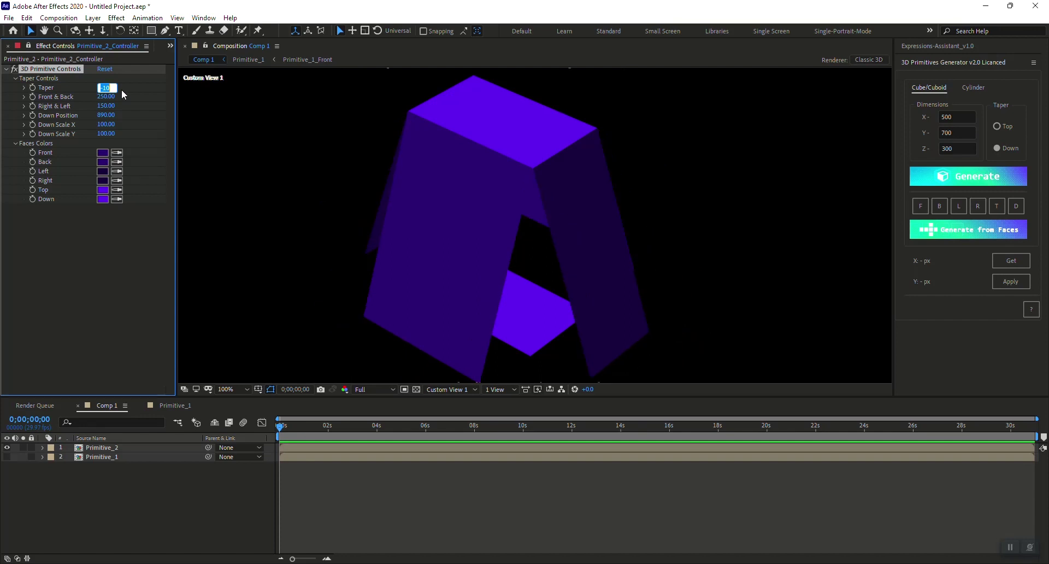
key(shift+Up)
key(shift+Up)
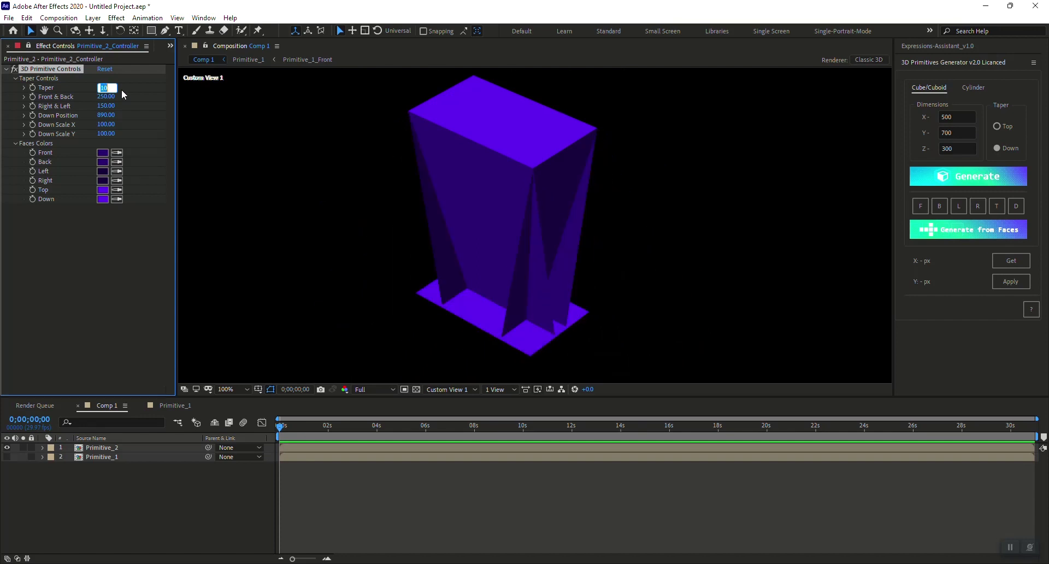
key(Down)
key(Down)
key(Down)
key(Down)
key(Down)
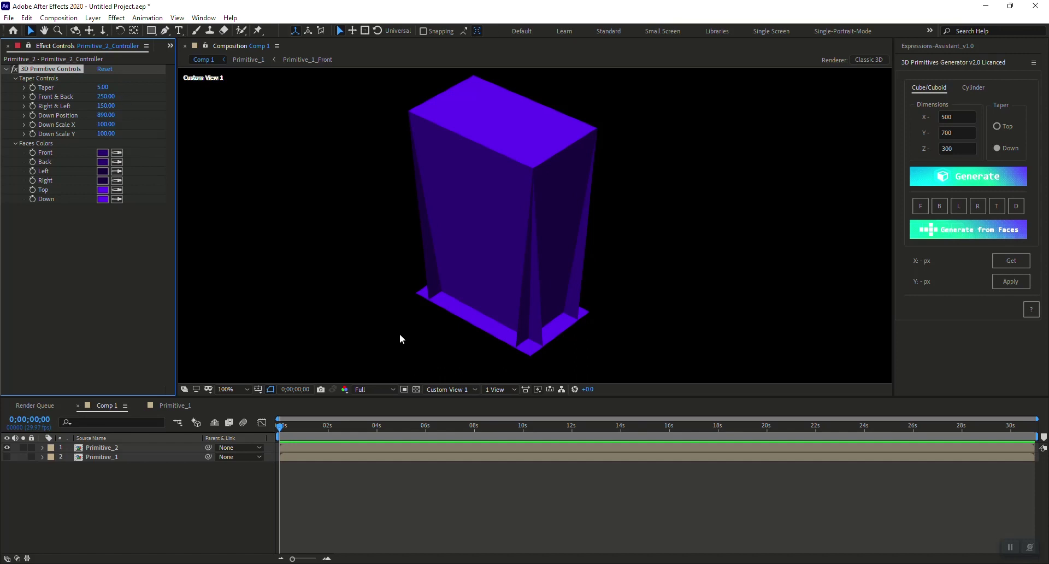
Switch the 3D view to Front to see the cabin cube head-on.
click(387, 389)
click(451, 391)
click(453, 391)
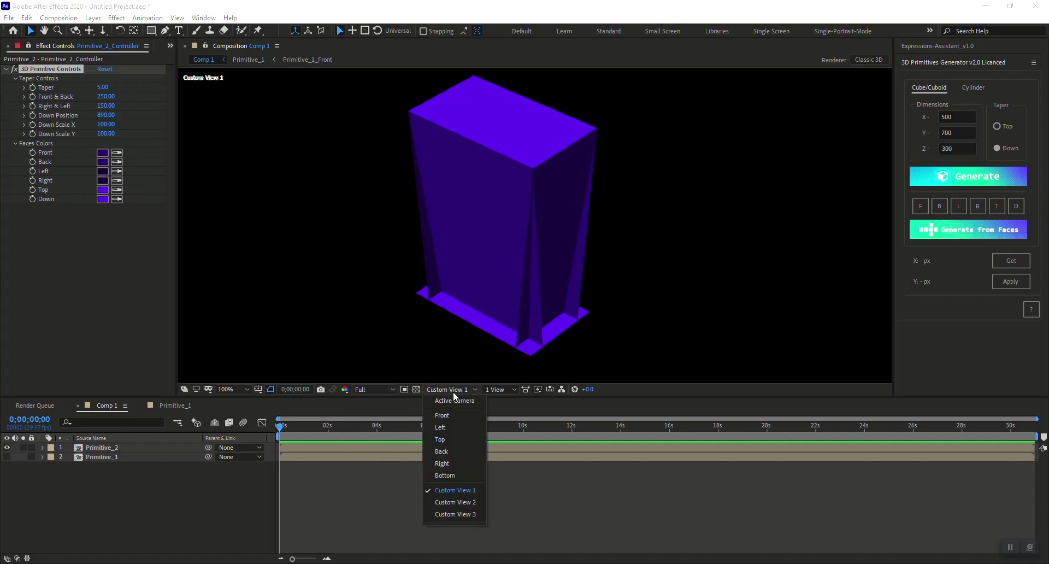
click(441, 416)
drag(525, 272, 502, 295)
Lower Primitive_2's Front & Back taper to 220, then change the 3D view to Left.
click(105, 97)
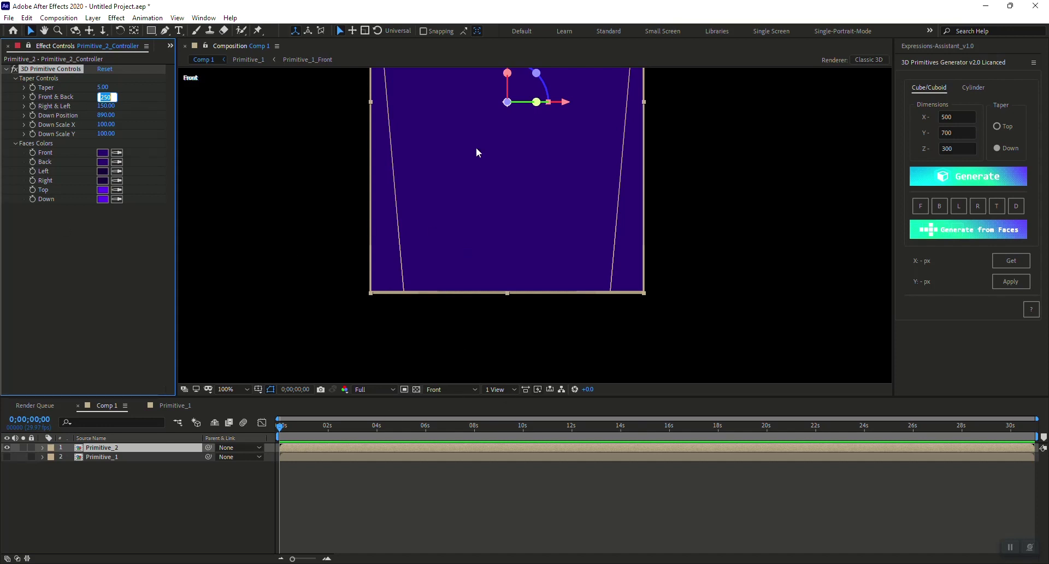
scroll(385, 249, up, 2)
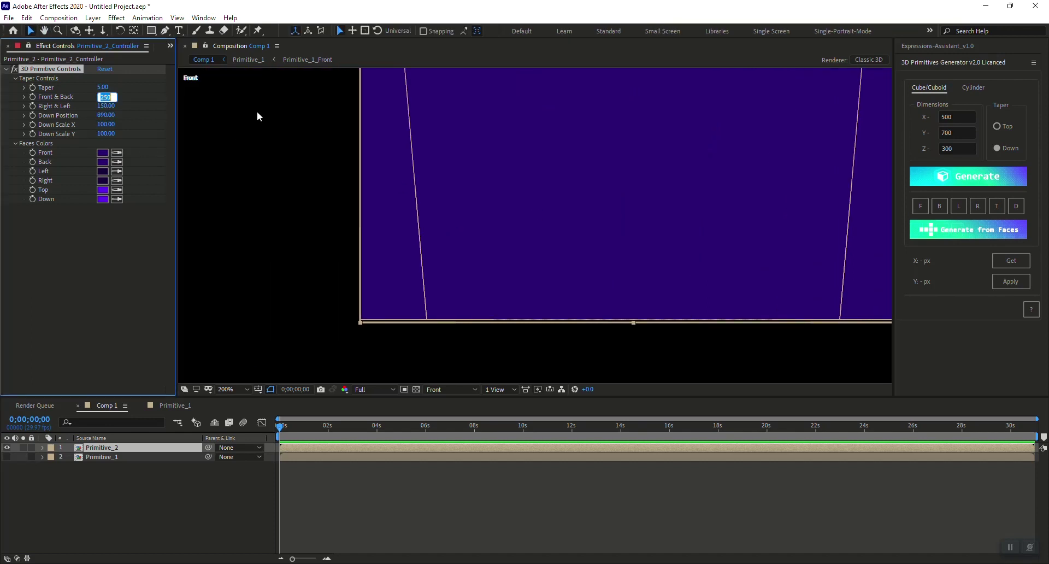
key(shift+Down)
key(shift+Down)
key(shift+Down)
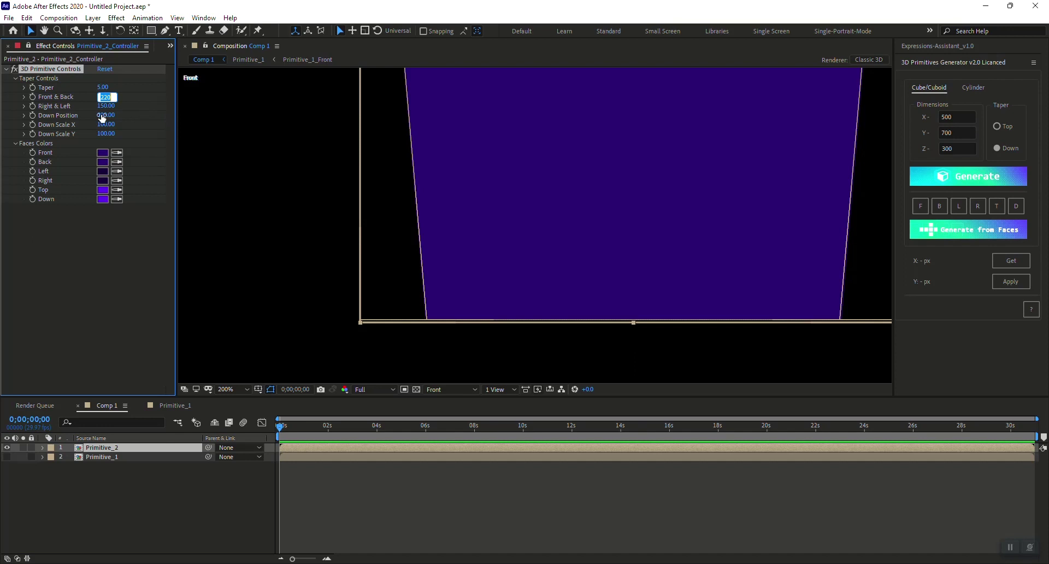
click(101, 250)
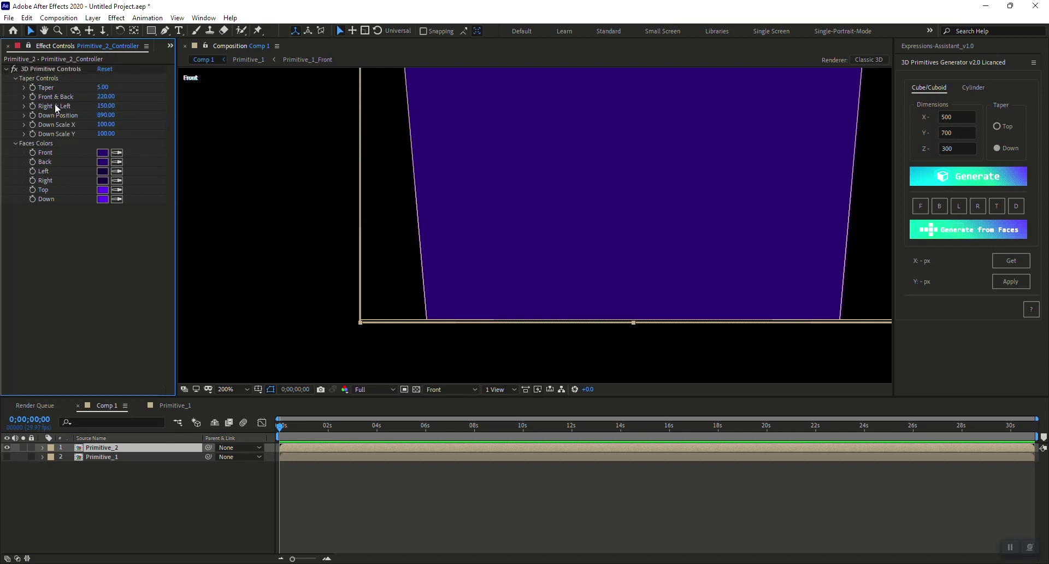
click(443, 388)
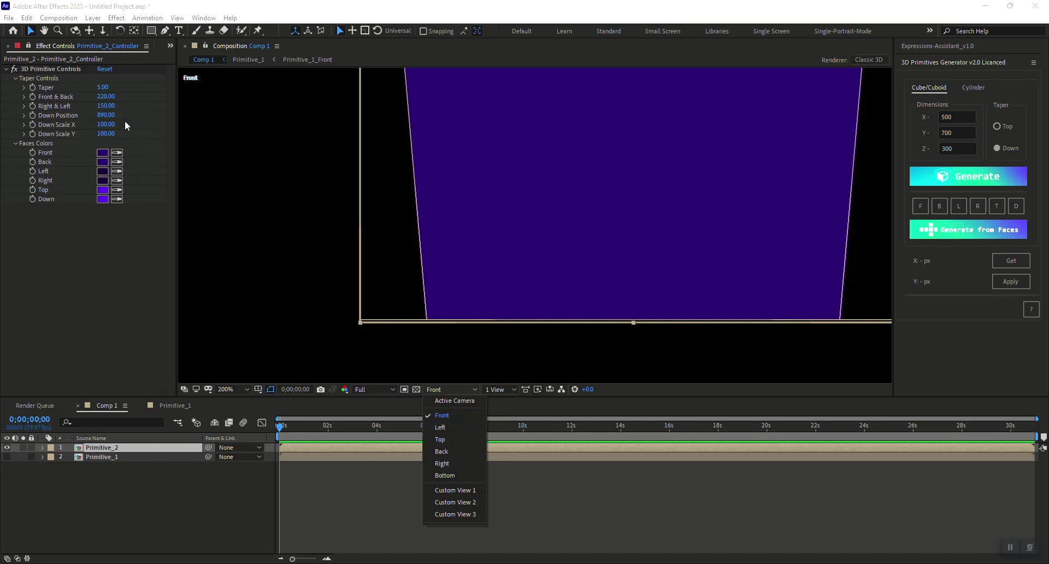
click(450, 430)
Zoom toward the cube's lower edge and narrow the Right & Left taper to 120.
scroll(563, 298, up, 2)
drag(484, 210, 463, 174)
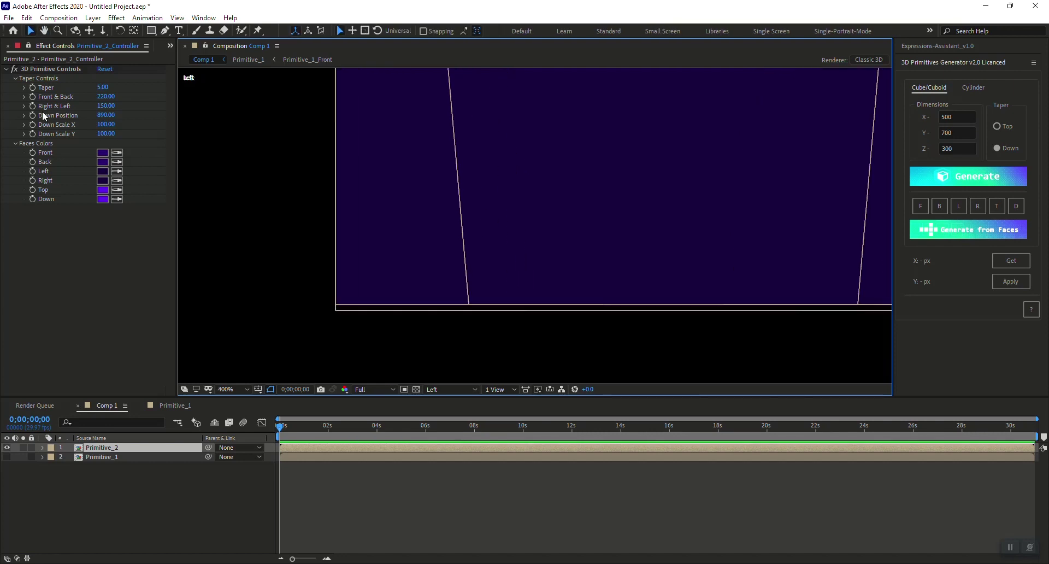
click(107, 105)
key(shift+Down)
key(shift+Down)
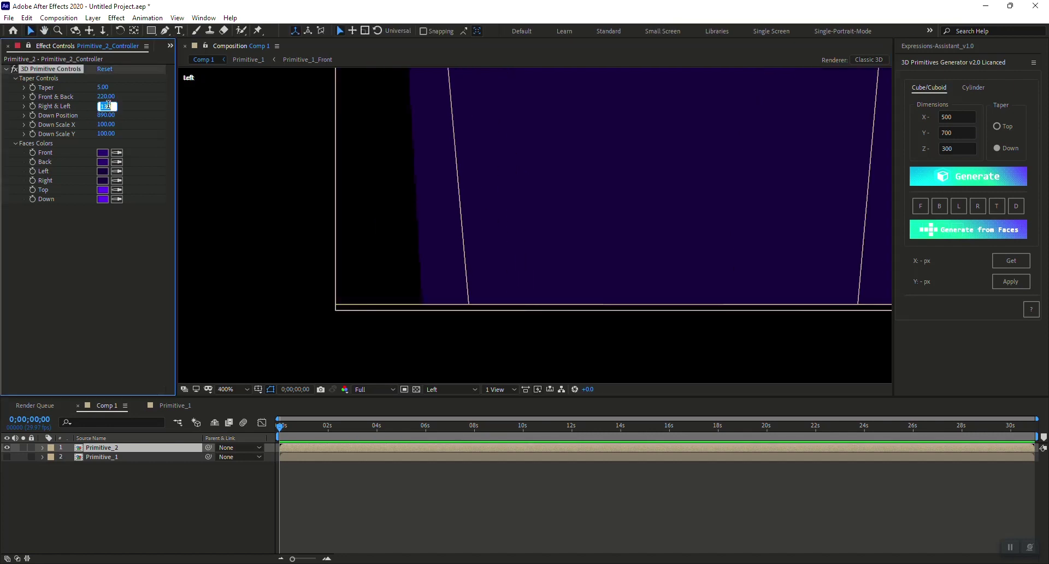
key(Return)
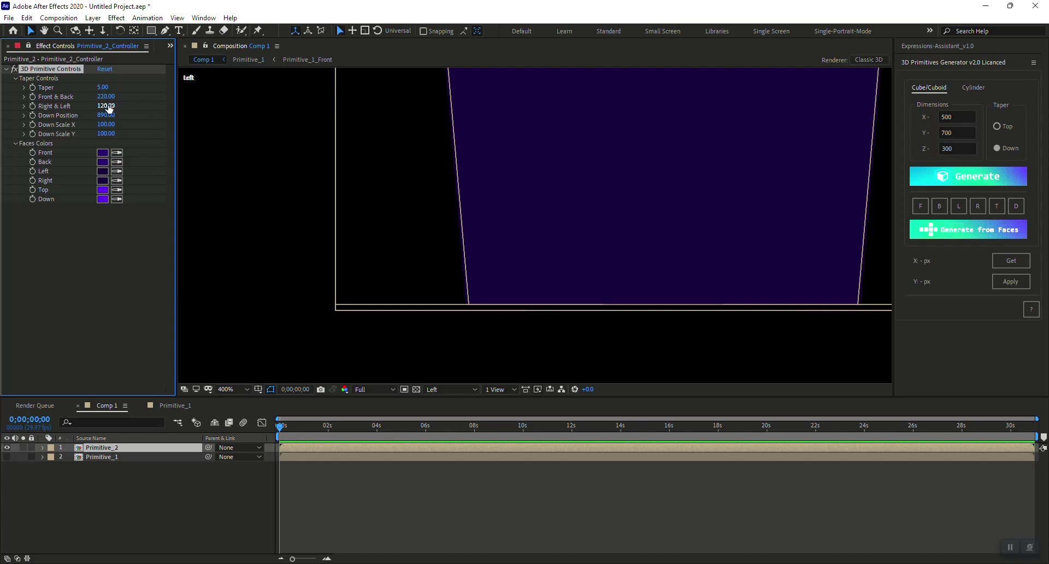
Lower Primitive_2's Down Position slightly to 887.
scroll(559, 211, down, 3)
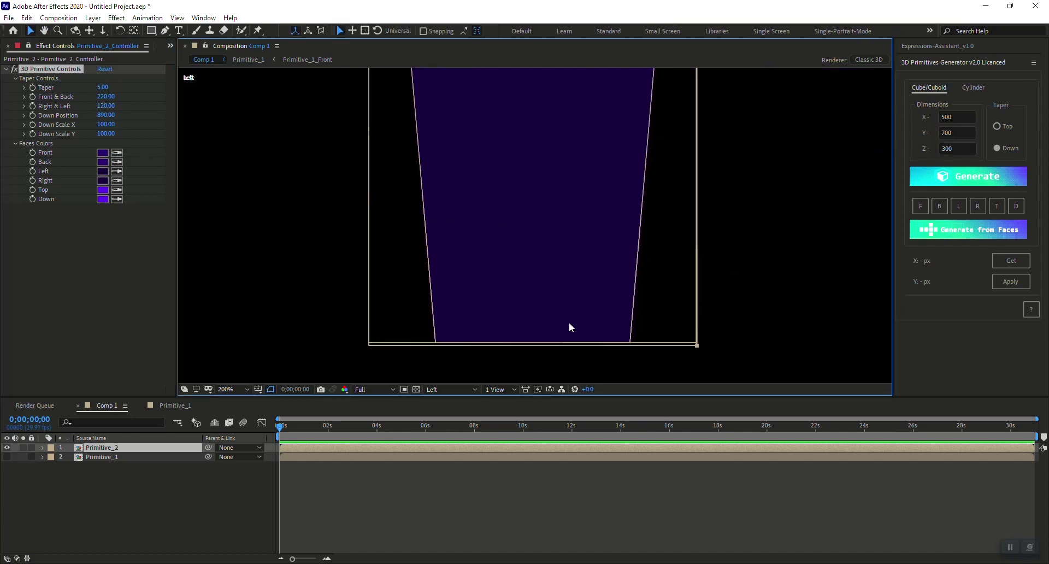
scroll(581, 271, up, 2)
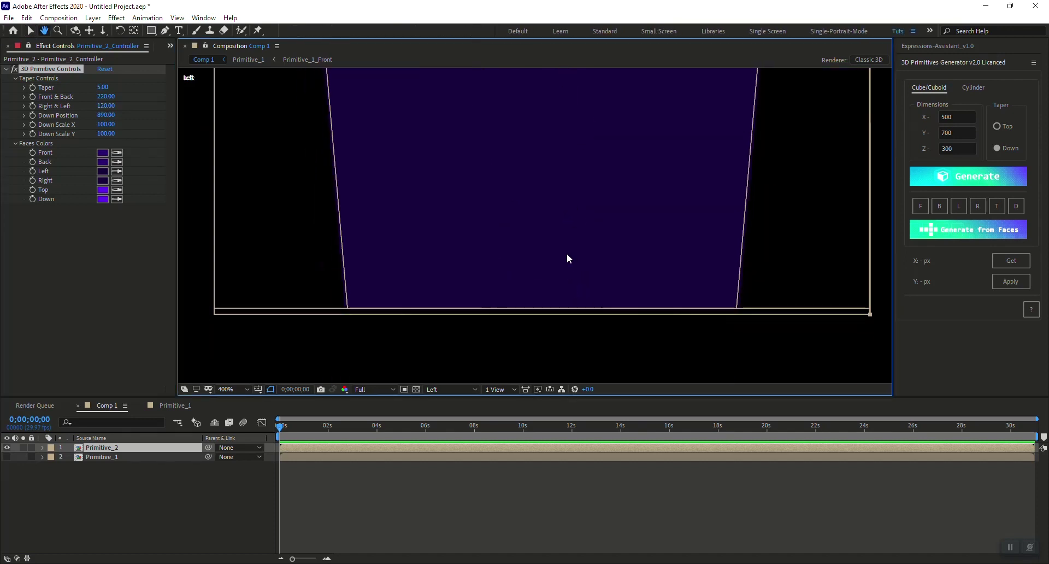
scroll(303, 267, up, 2)
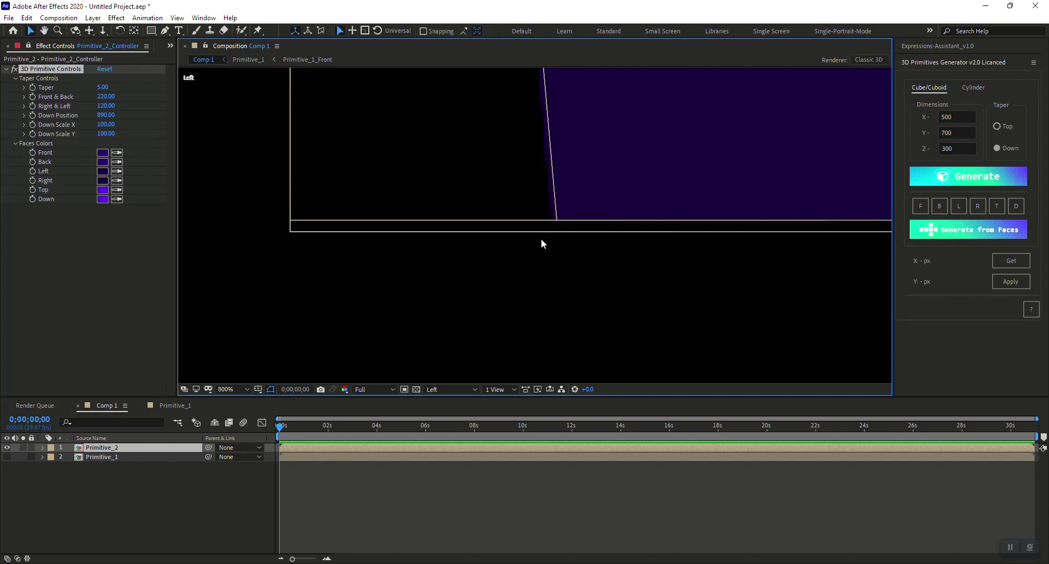
click(98, 116)
key(Down)
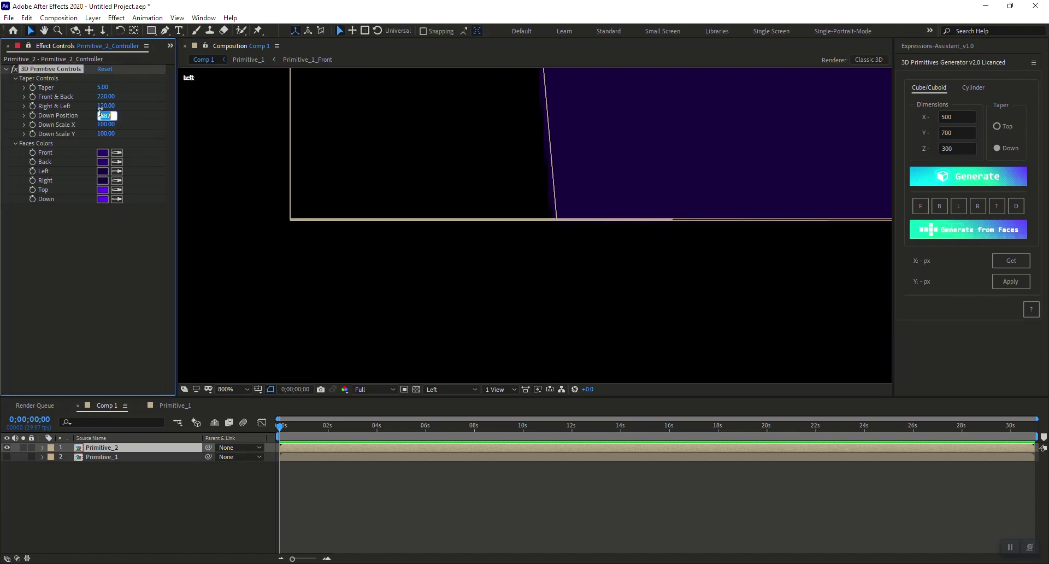
key(Return)
click(463, 387)
View the cube from the Bottom, zoom in, and set Down Scale X to 76.
click(463, 471)
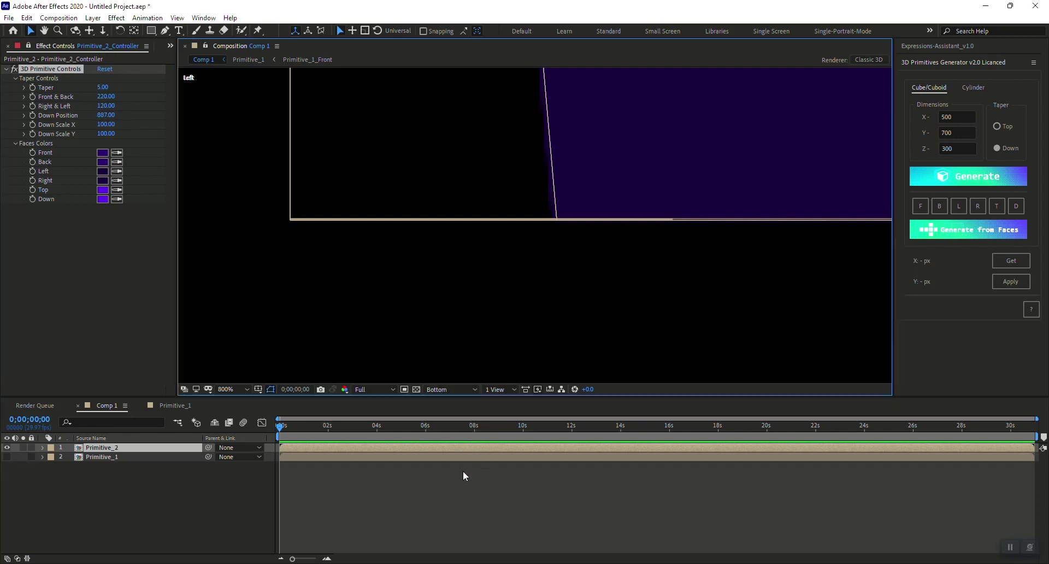
key(slash)
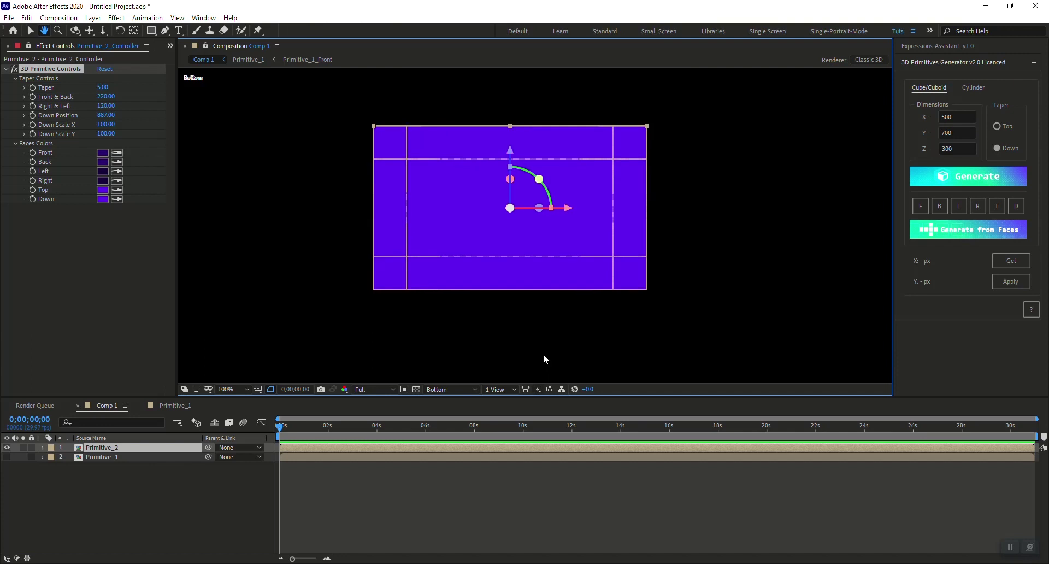
key(period)
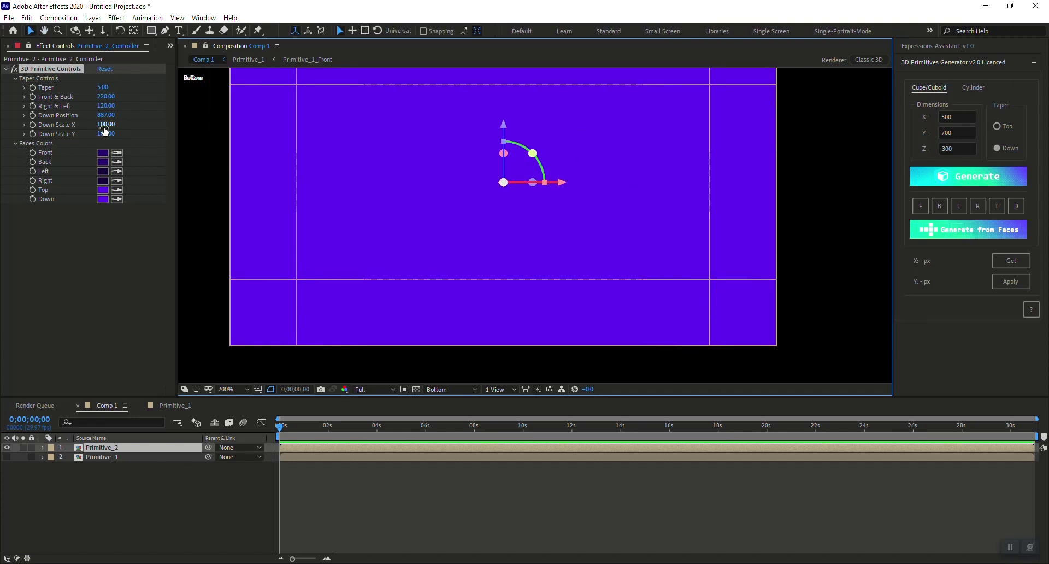
click(106, 124)
text(75)
key(Return)
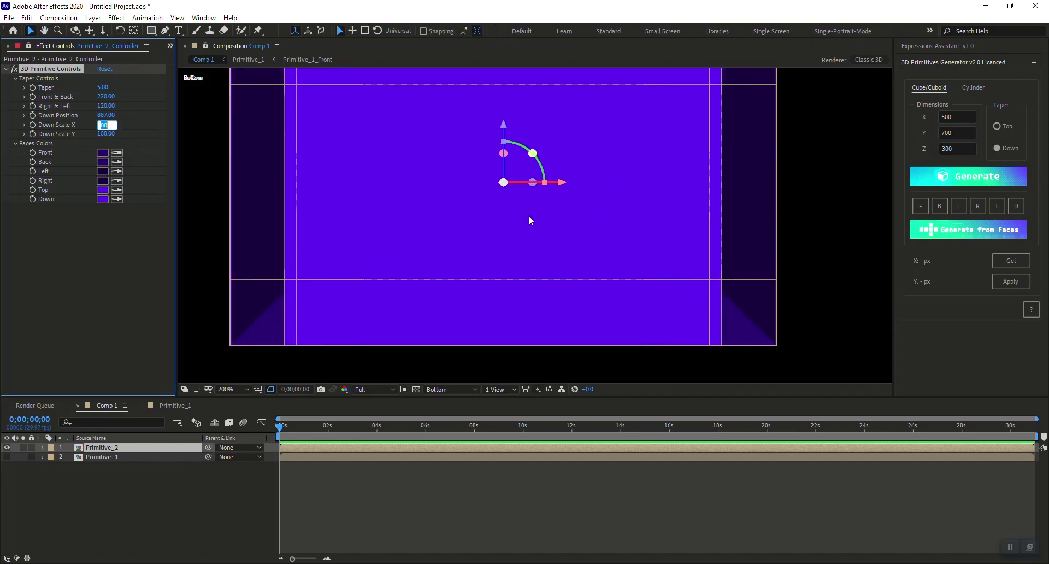
text(76)
key(Return)
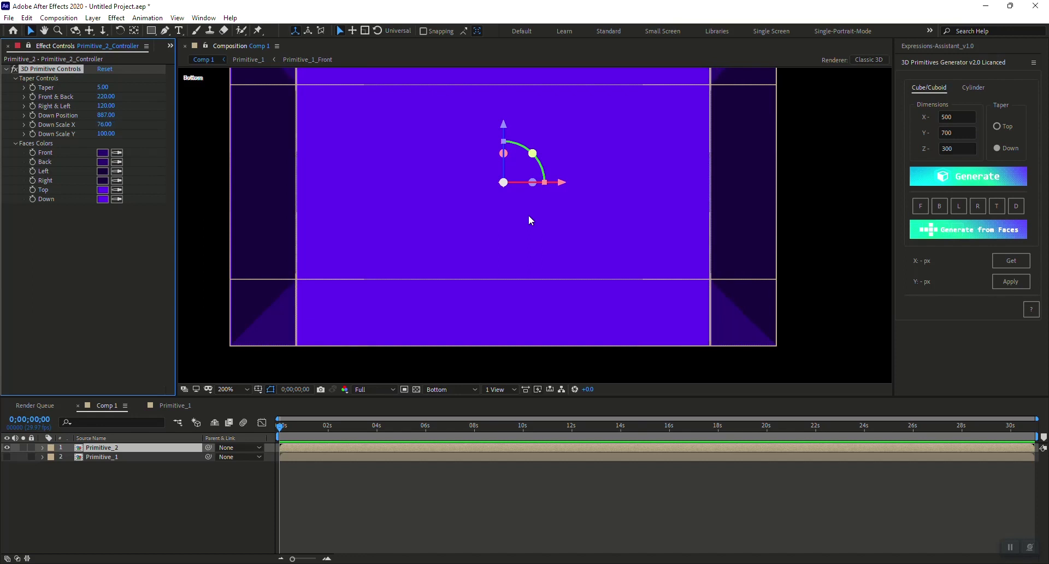
Raise Primitive_2's Down Scale Y to 60.
click(106, 134)
key(Up)
key(Up)
key(Up)
key(Up)
key(Up)
key(Up)
key(Up)
key(Up)
key(Up)
key(Up)
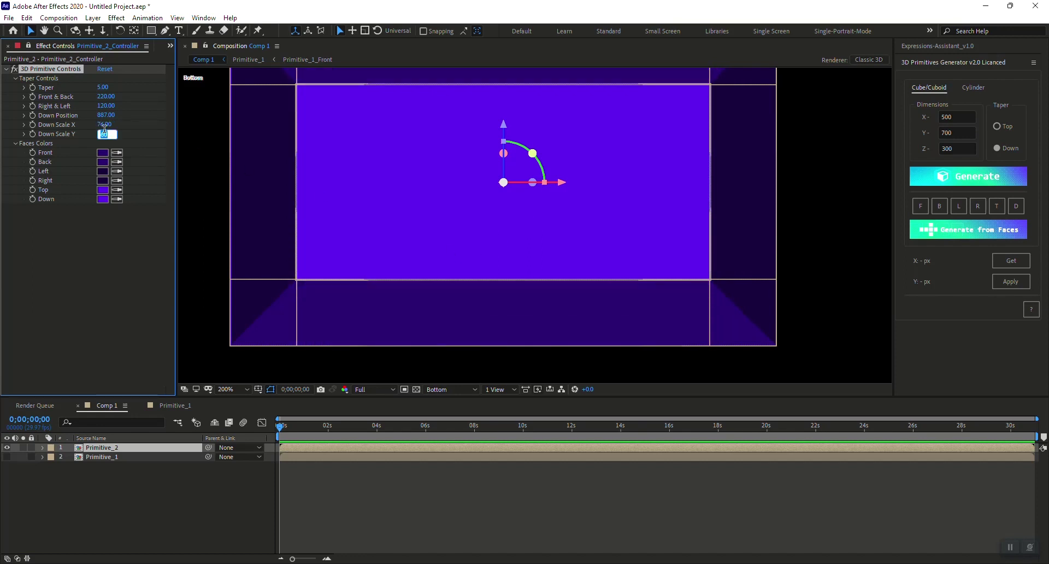
key(Return)
click(465, 391)
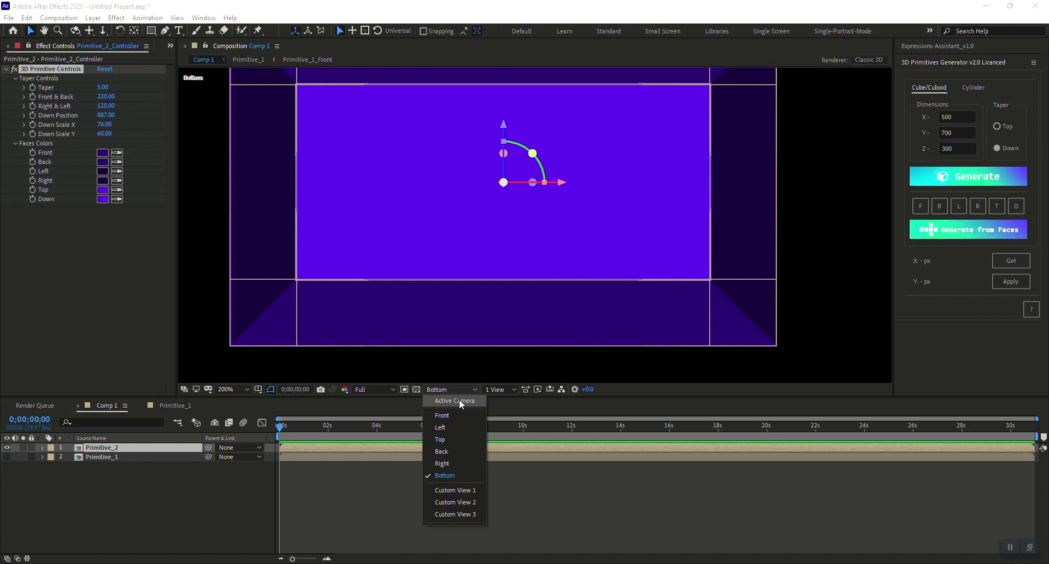
Return to Custom View 1 and orbit the camera around the tapered cube.
click(460, 490)
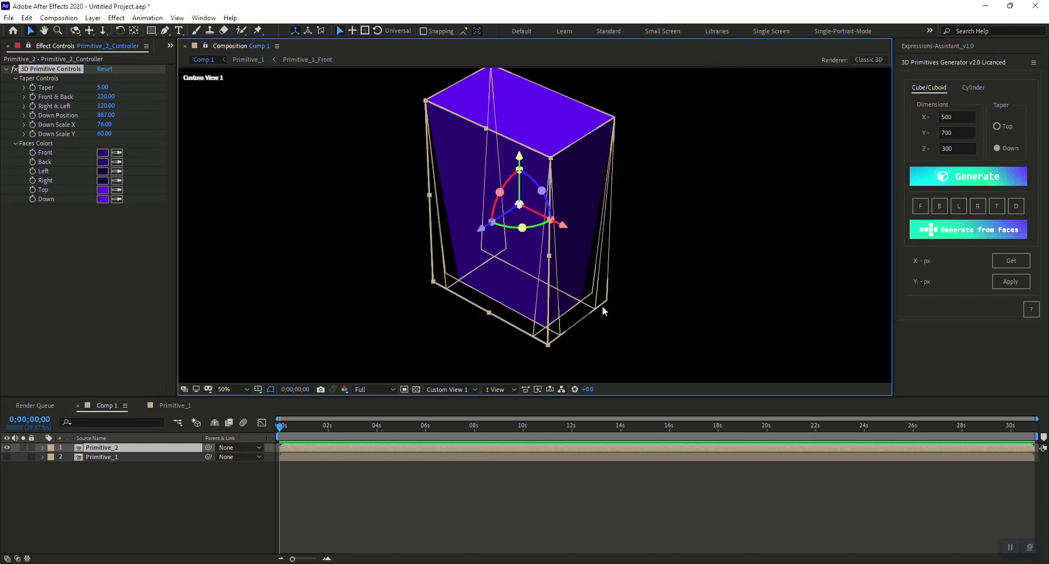
click(590, 478)
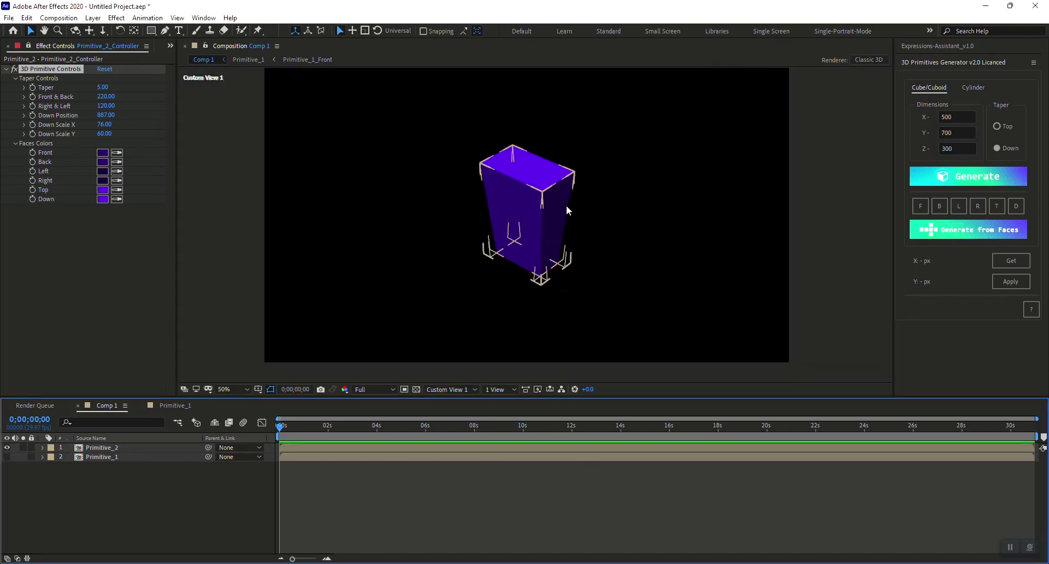
key(c)
drag(590, 239, 505, 208)
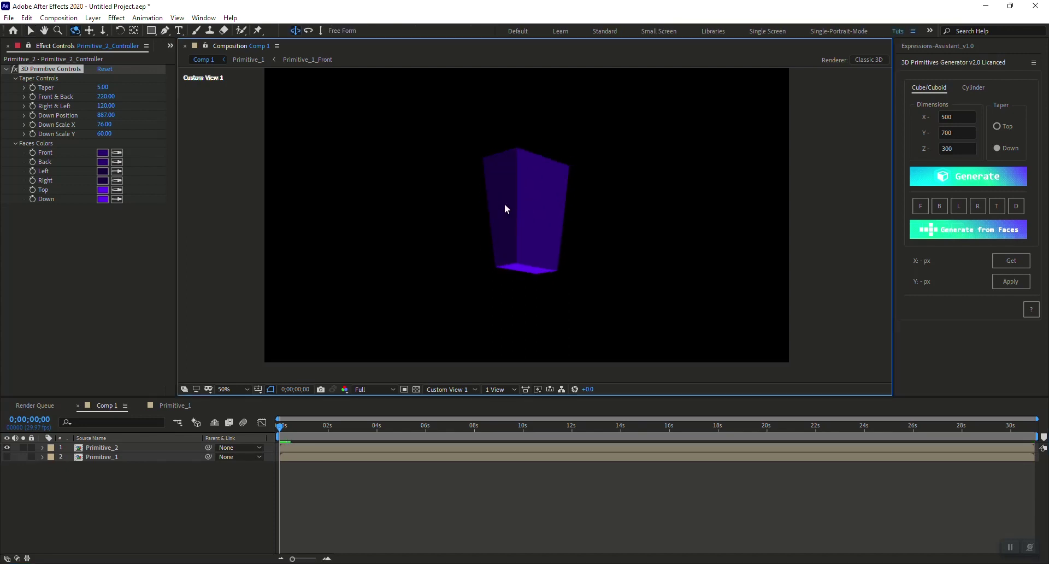
Unhide Primitive_1 and move the two primitives apart, one up-left and one down-right.
click(7, 456)
key(v)
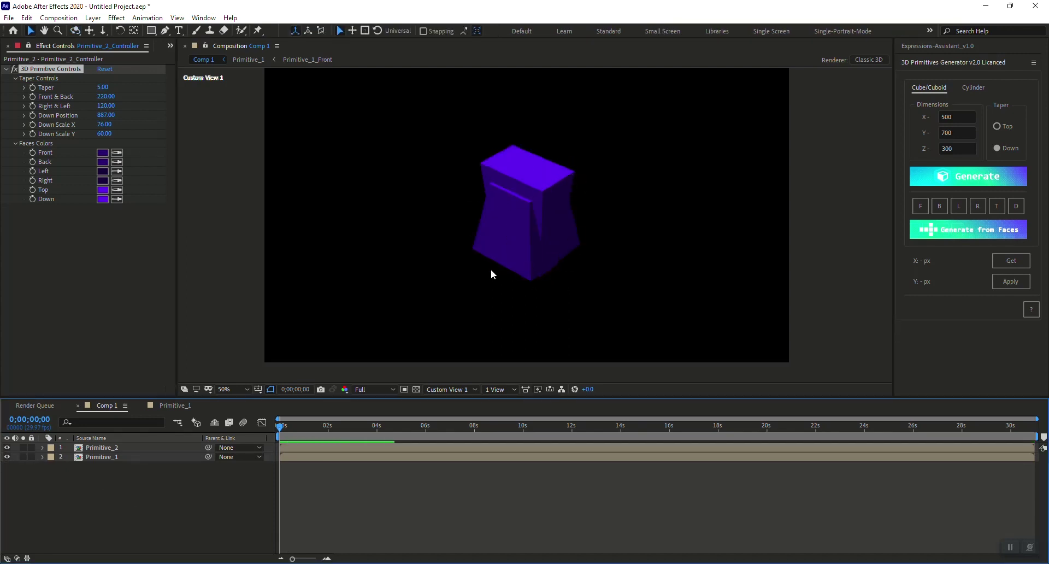
click(507, 251)
drag(531, 259, 467, 229)
click(541, 230)
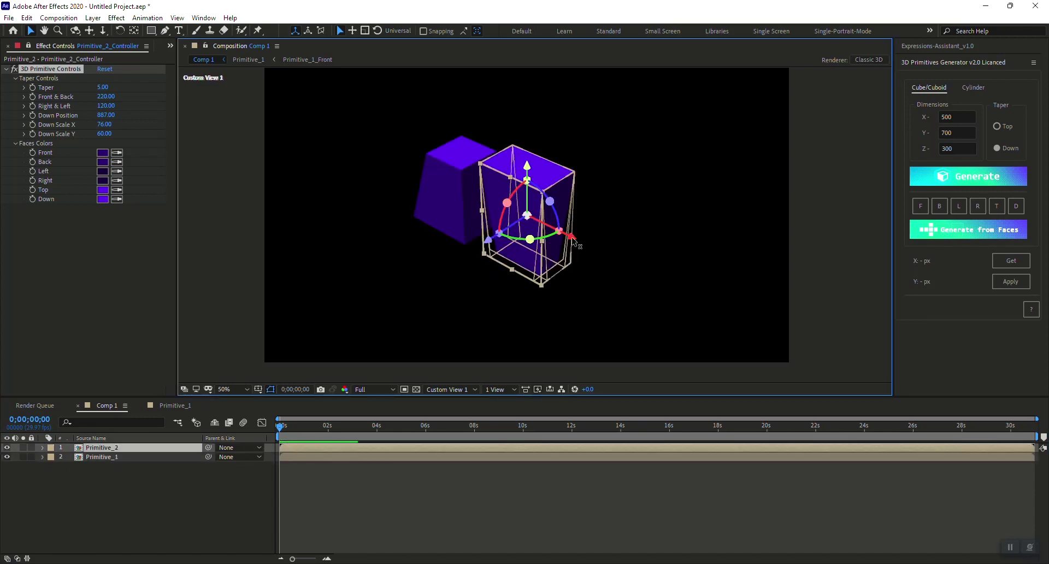
drag(563, 245, 643, 301)
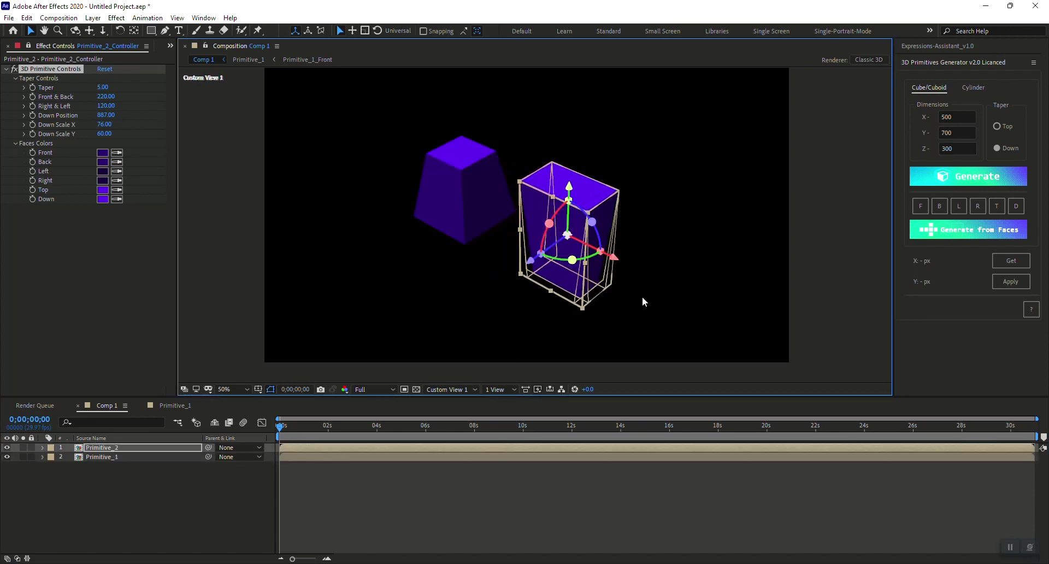
Re-angle the view, open the Primitive_1 precomposition and select its six face layers.
click(539, 511)
key(c)
drag(473, 253, 495, 247)
key(v)
click(434, 213)
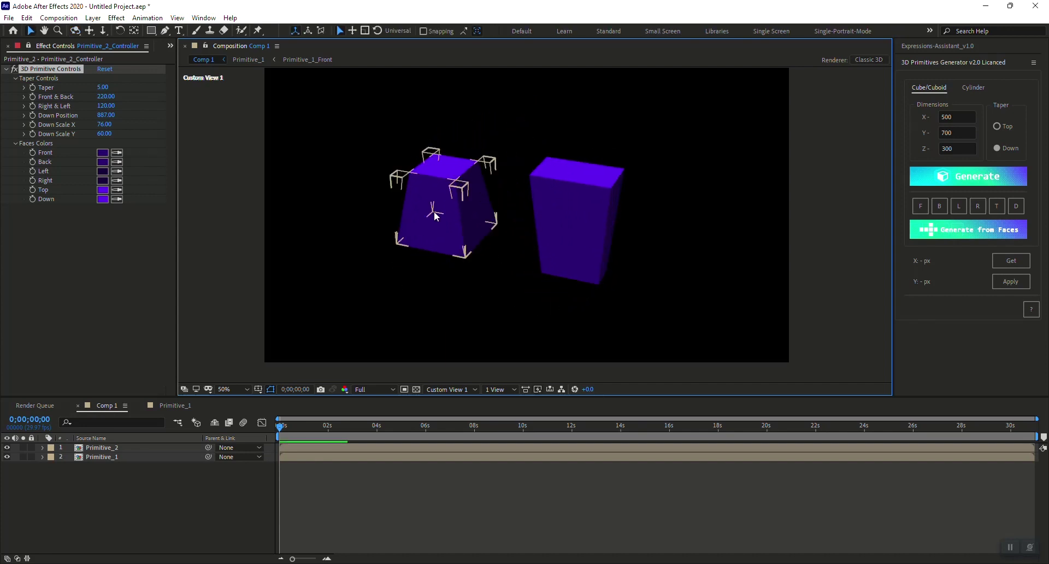
double_click(435, 216)
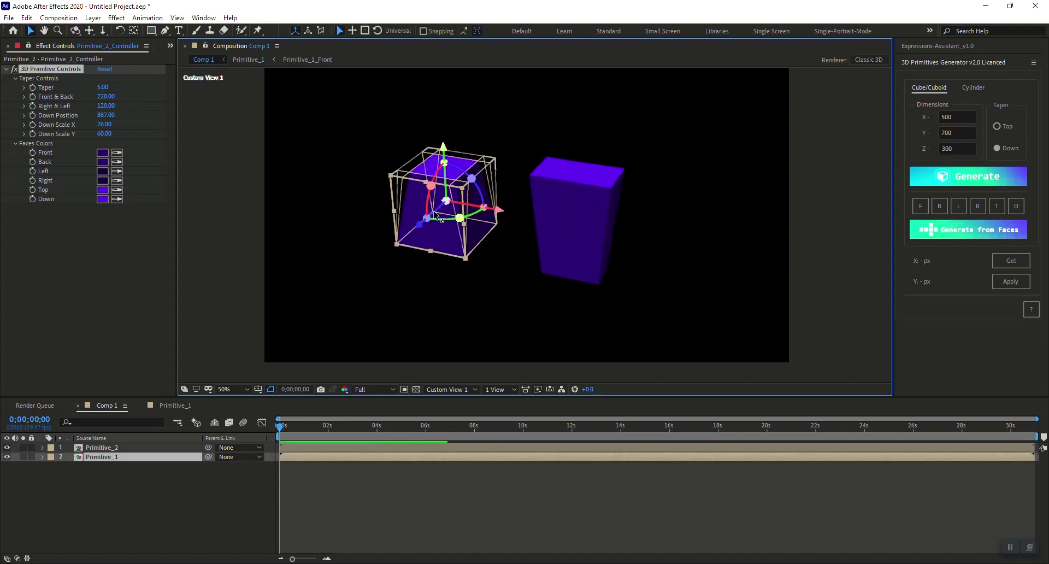
click(544, 277)
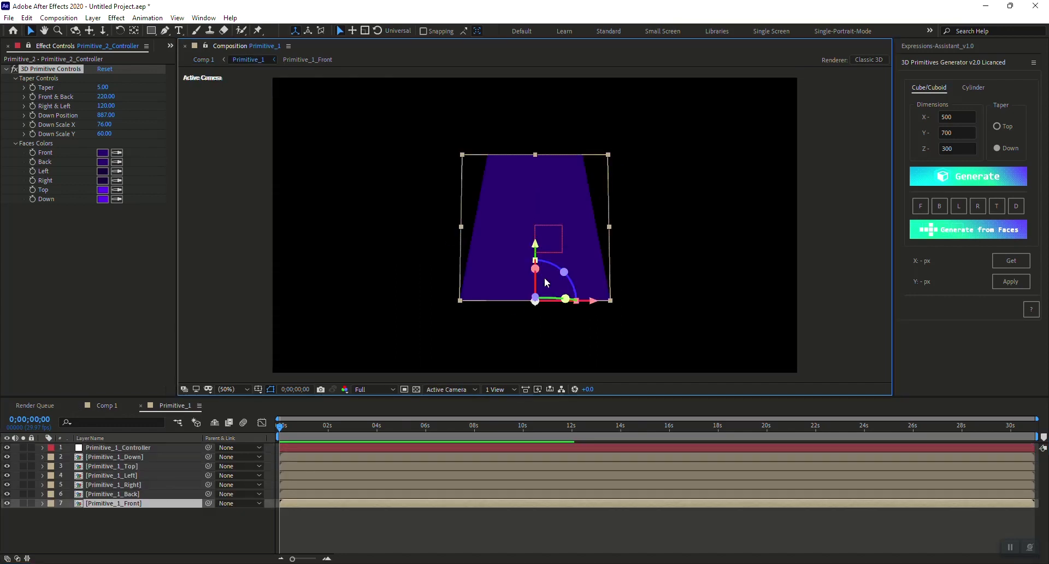
drag(141, 555, 145, 467)
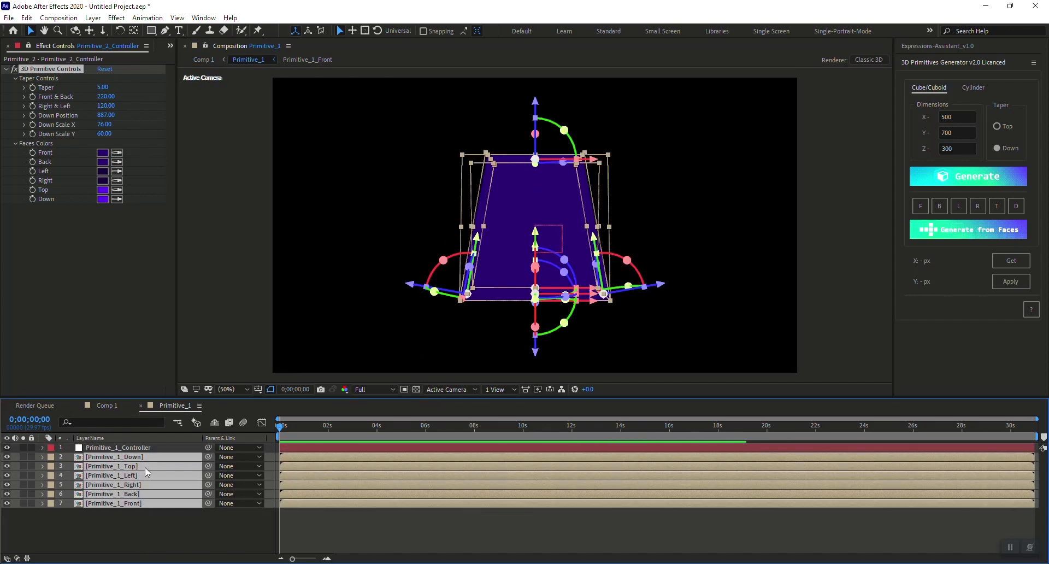
Switch to Custom View 1 and jump back to Comp 1 through the flowchart.
click(445, 389)
click(460, 494)
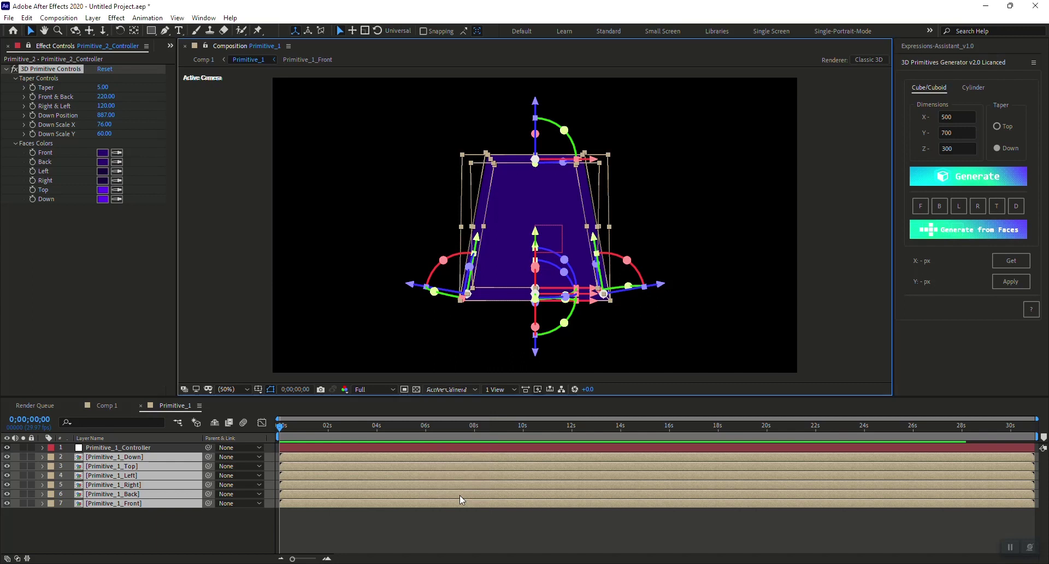
click(486, 513)
key(Tab)
click(499, 502)
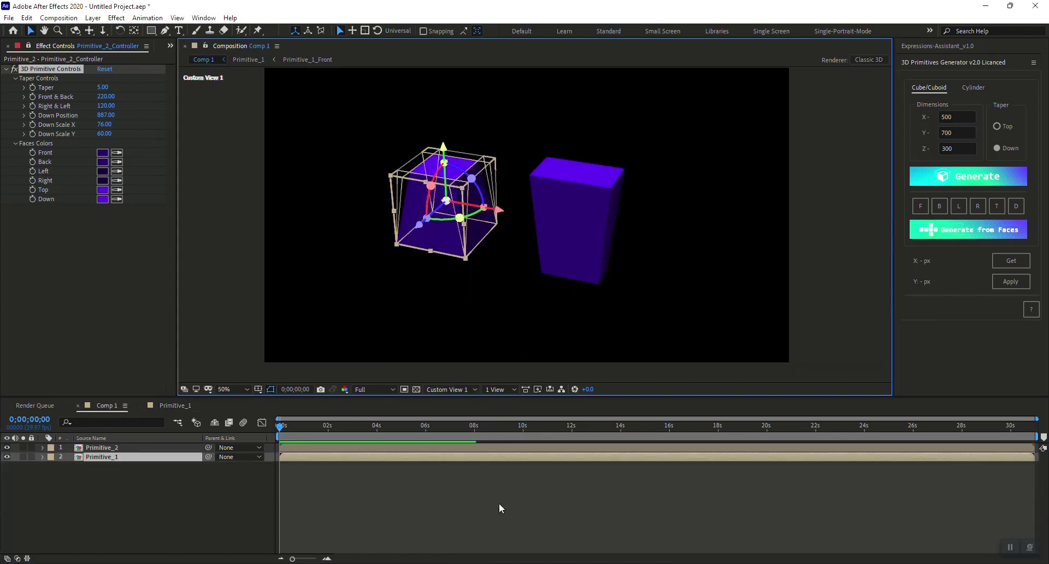
Clear the layer selection in Comp 1.
click(499, 503)
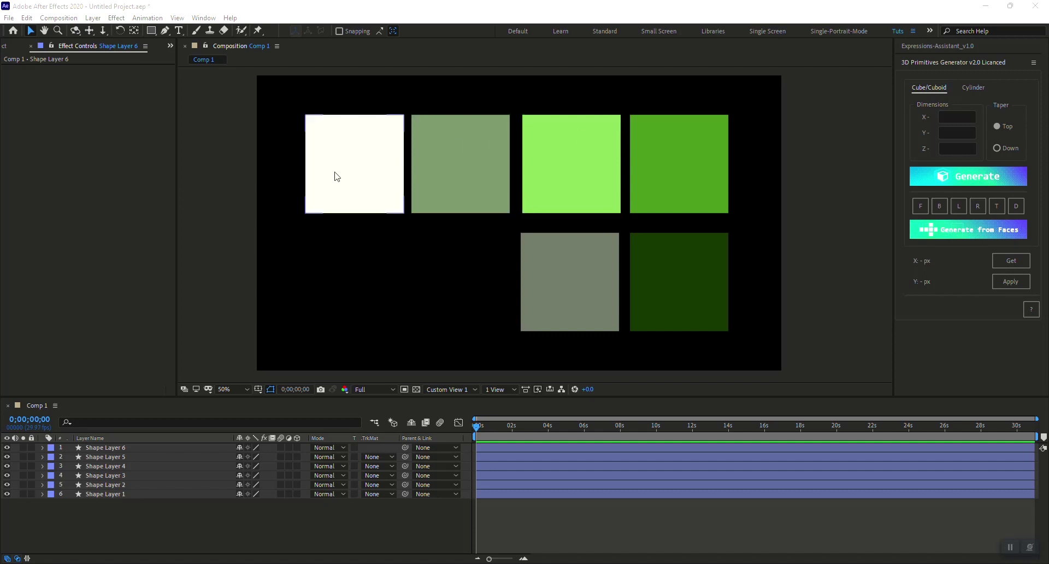
click(284, 145)
drag(284, 145, 778, 290)
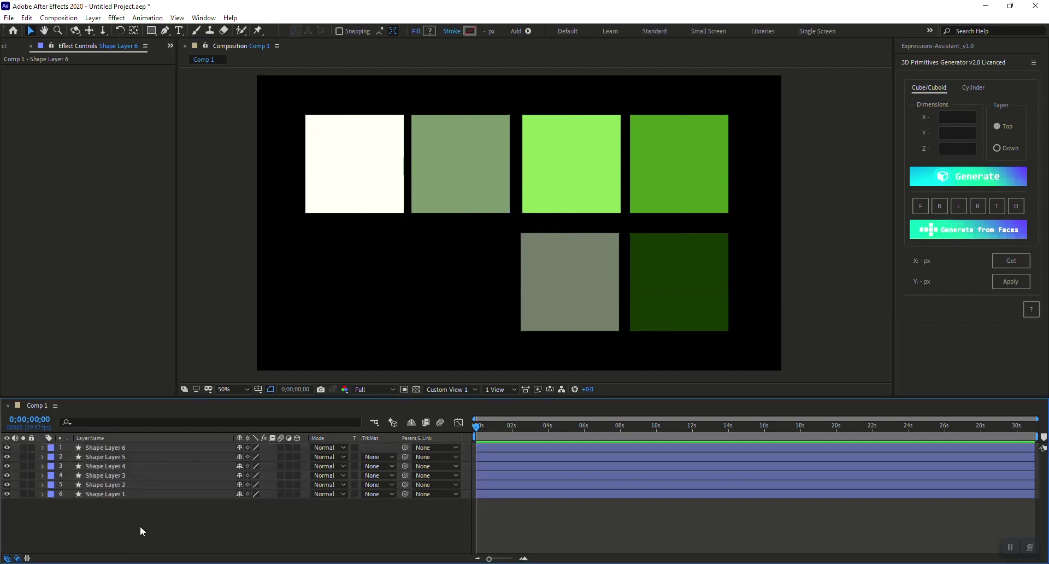
drag(140, 525, 102, 444)
click(159, 526)
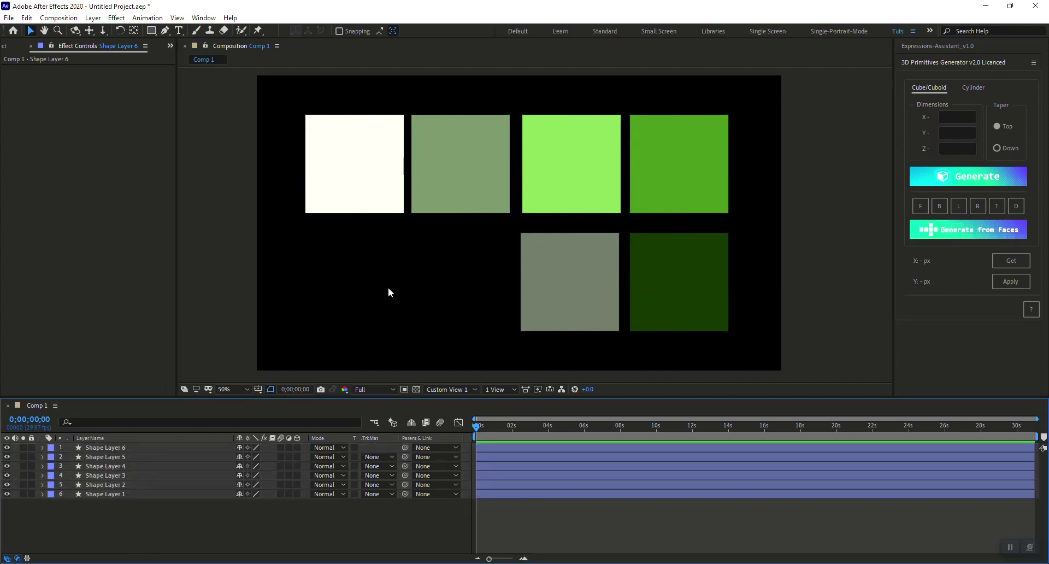
click(376, 166)
click(439, 155)
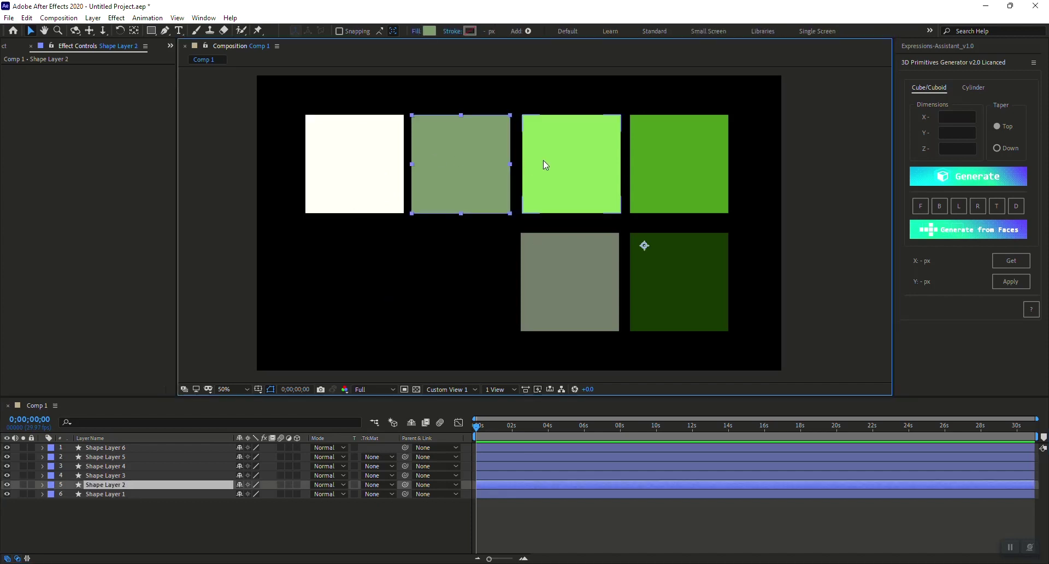
click(544, 160)
click(657, 159)
click(667, 290)
click(543, 281)
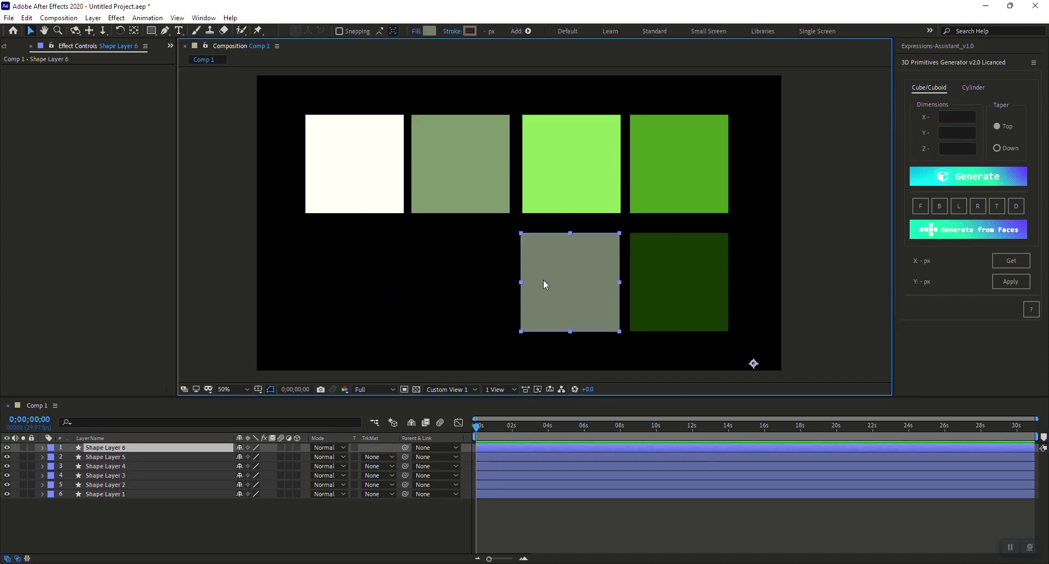
drag(286, 91, 775, 333)
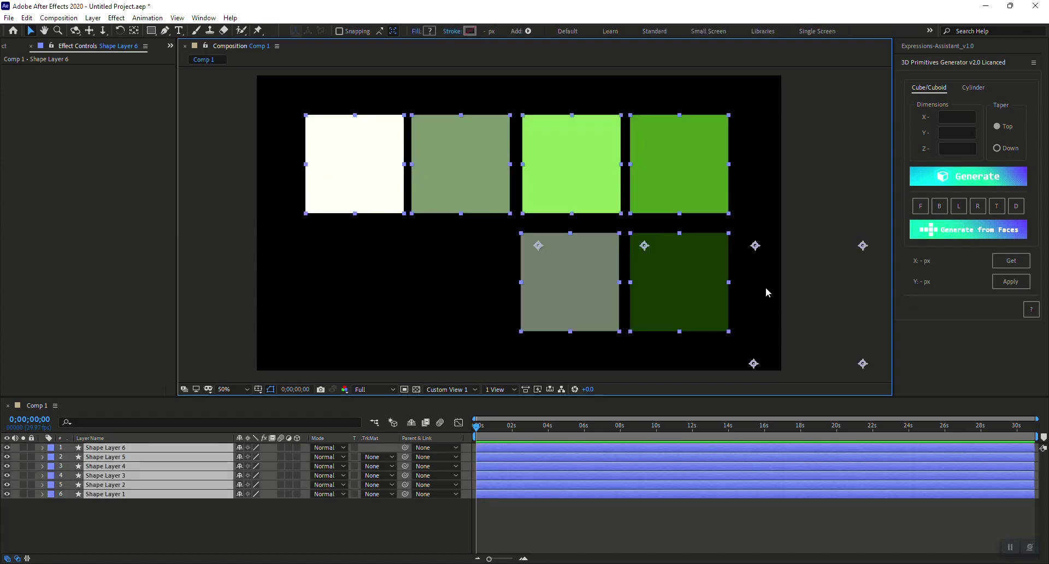
click(765, 287)
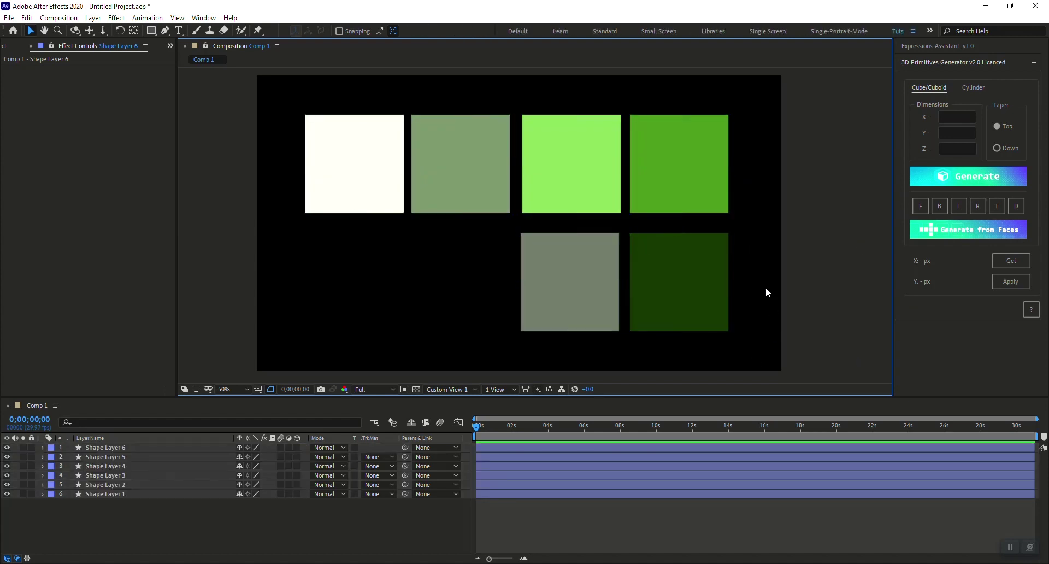
click(375, 162)
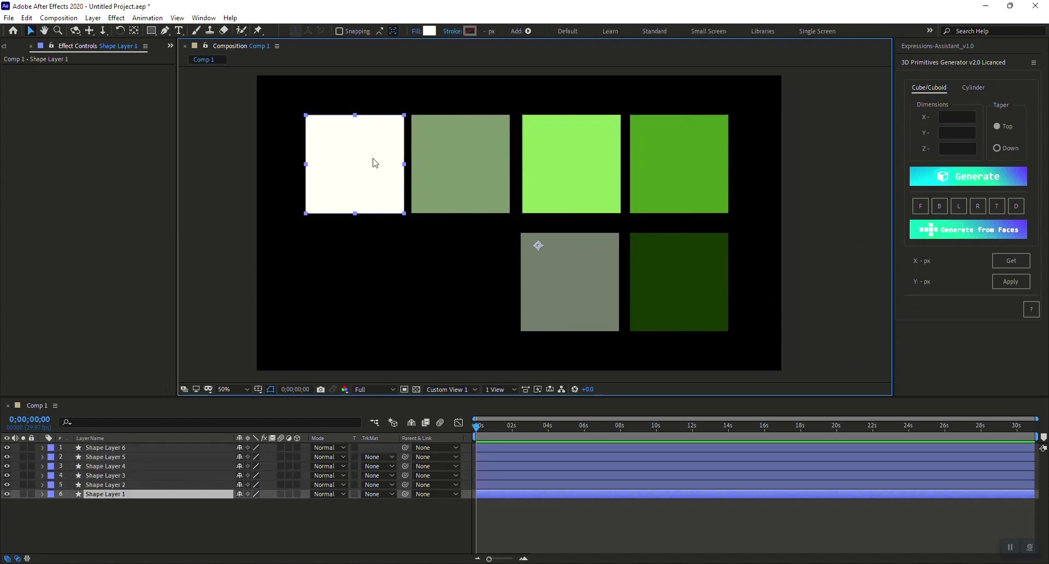
click(921, 207)
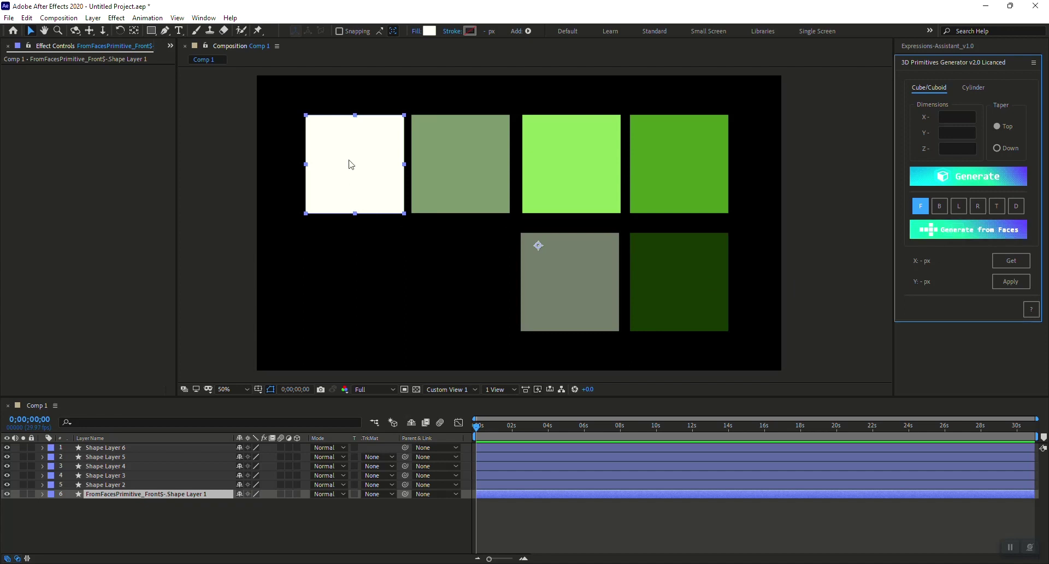
click(127, 485)
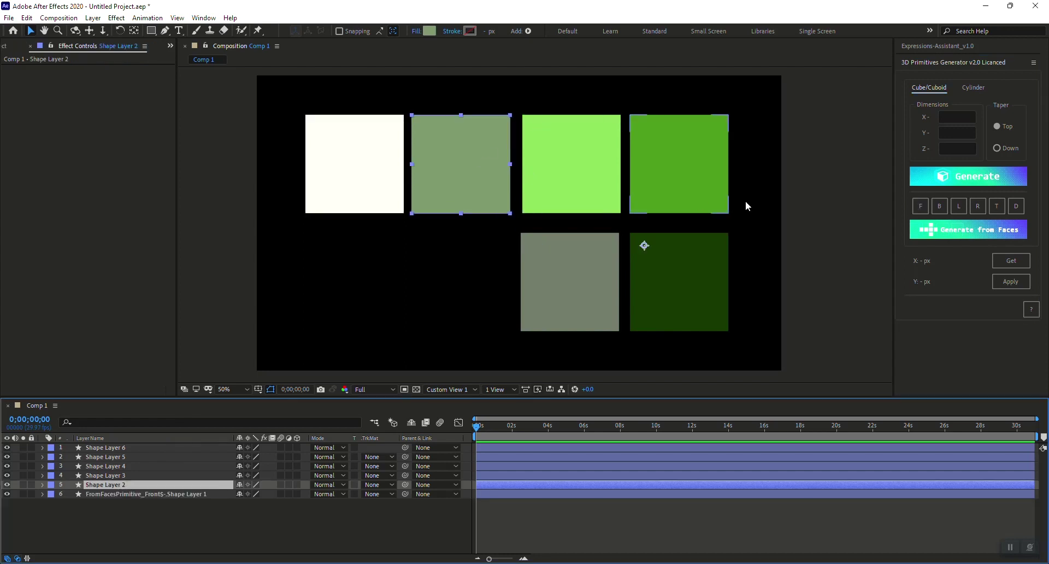
click(939, 206)
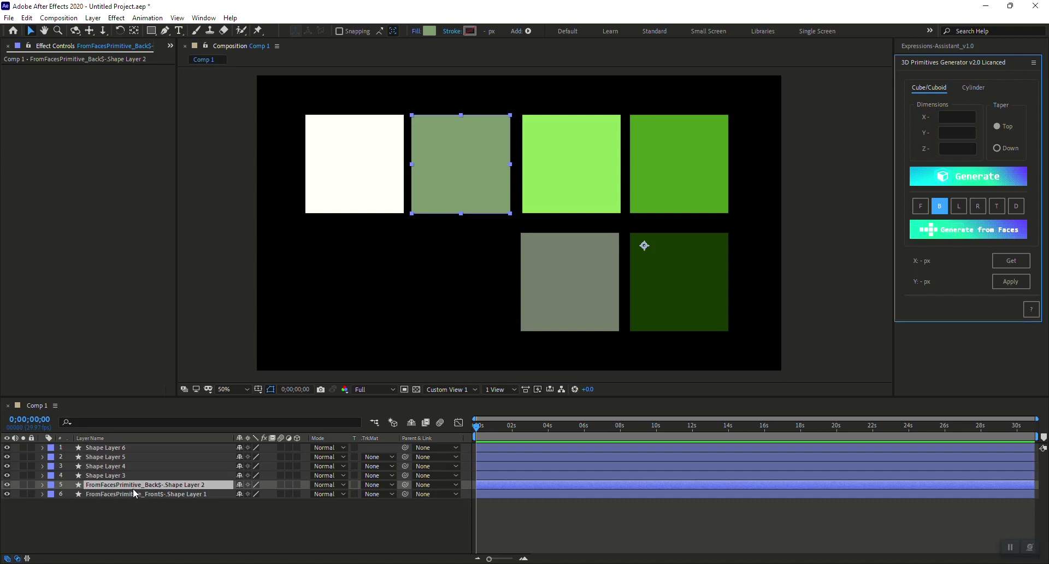
click(166, 509)
Undo the earlier face tags and mark all six marquee-selected squares as front faces.
key(ctrl+z)
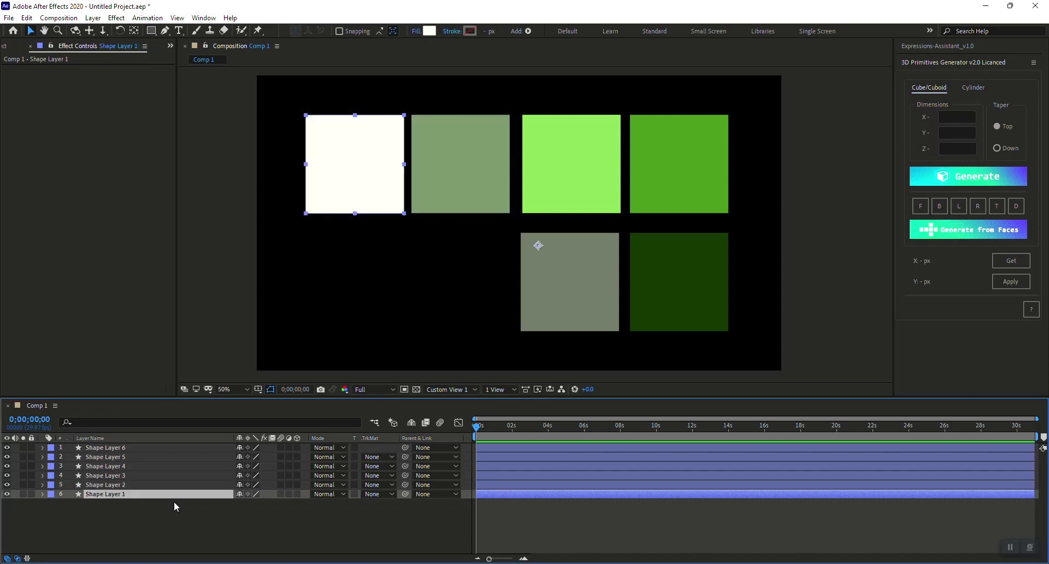
click(283, 126)
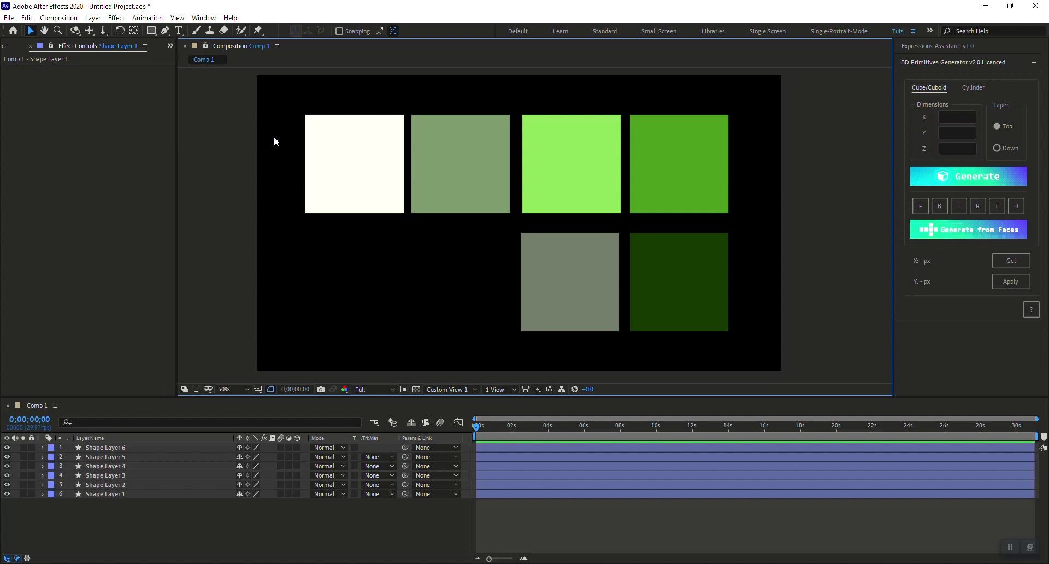
drag(275, 137, 805, 310)
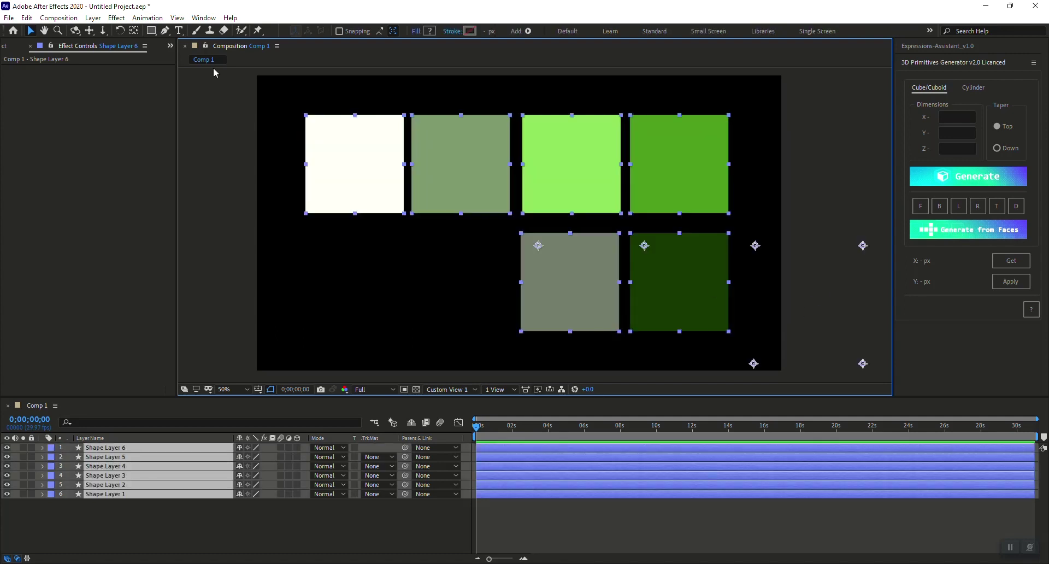
click(920, 206)
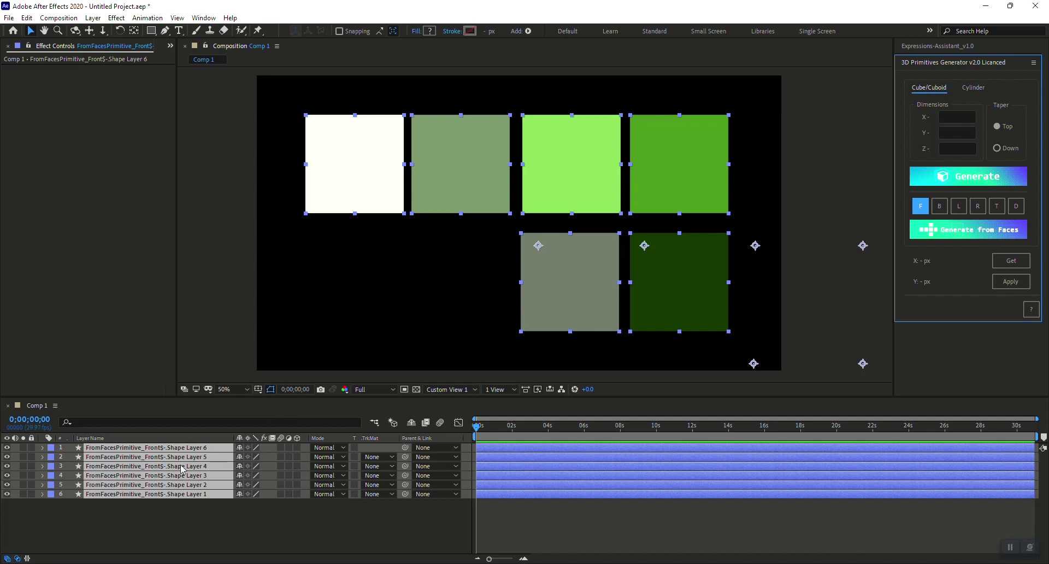
Marquee-select all six squares again, then deselect them.
click(164, 506)
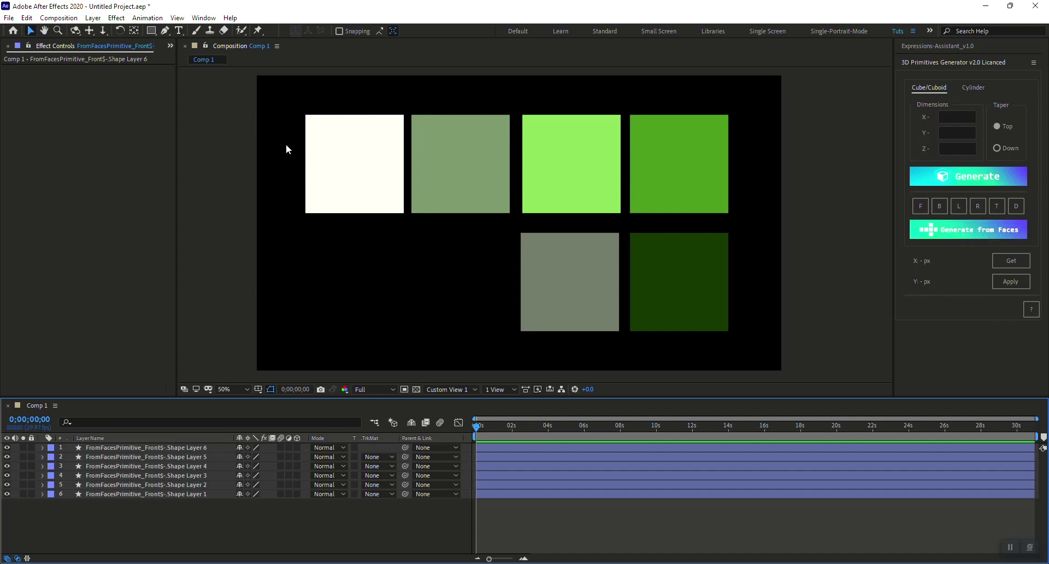
drag(287, 143, 786, 288)
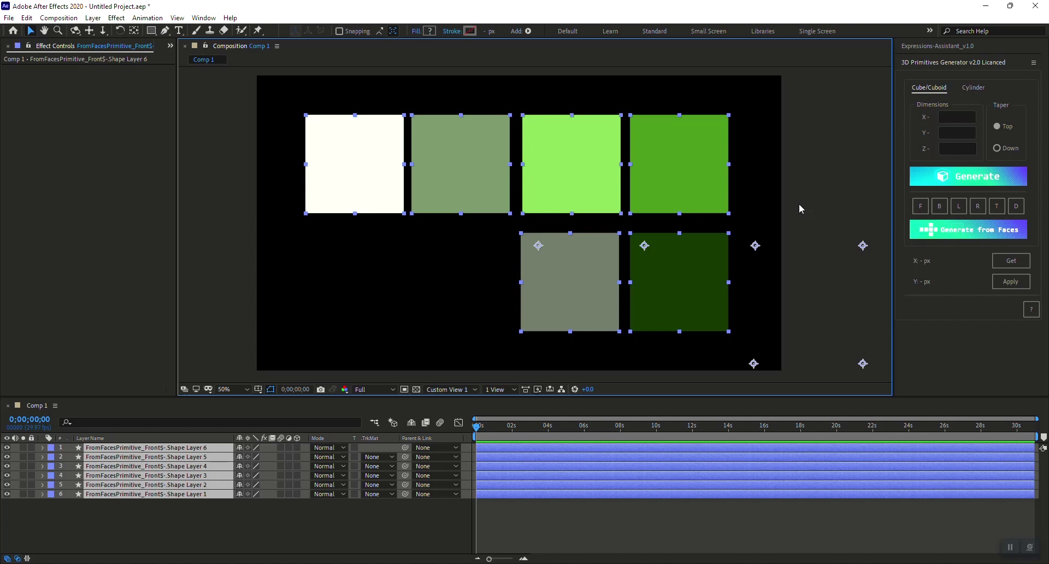
click(303, 260)
Select the white, grey-green, bright green, green, grey and dark green squares individually, then select all.
click(339, 178)
click(457, 165)
click(573, 164)
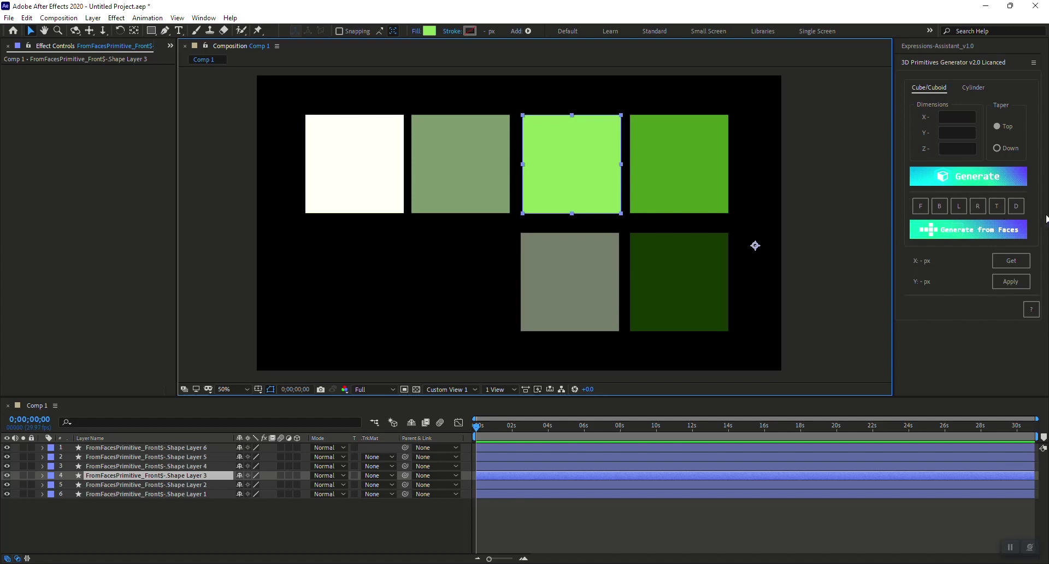
click(377, 154)
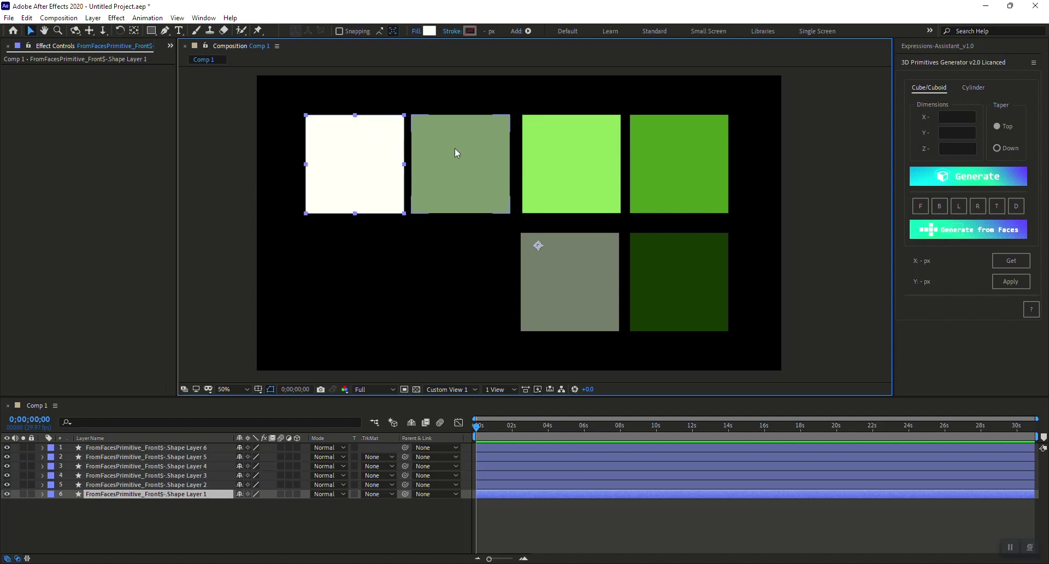
click(471, 147)
click(579, 154)
click(682, 160)
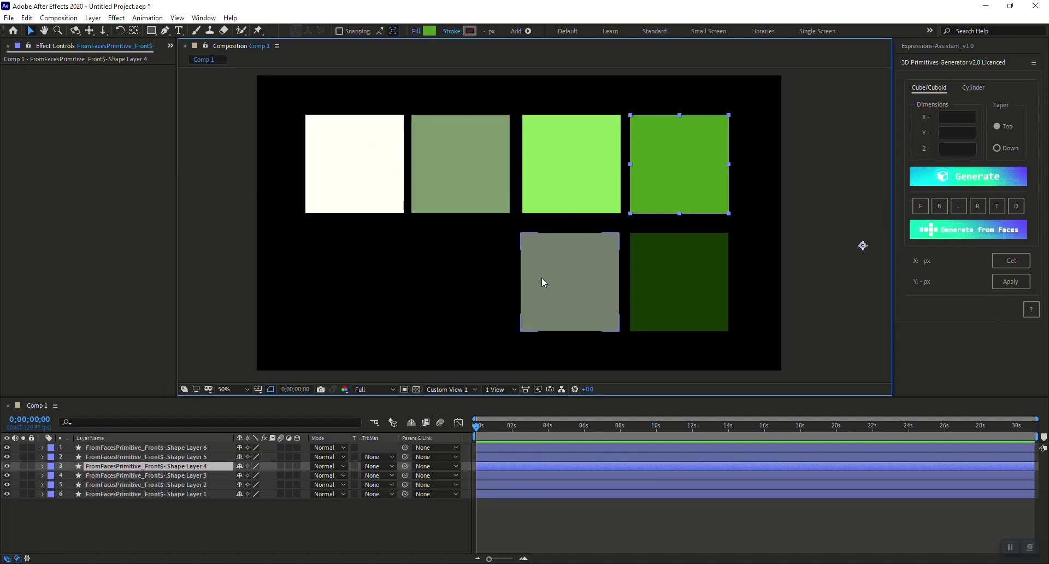
click(542, 279)
click(707, 276)
click(787, 272)
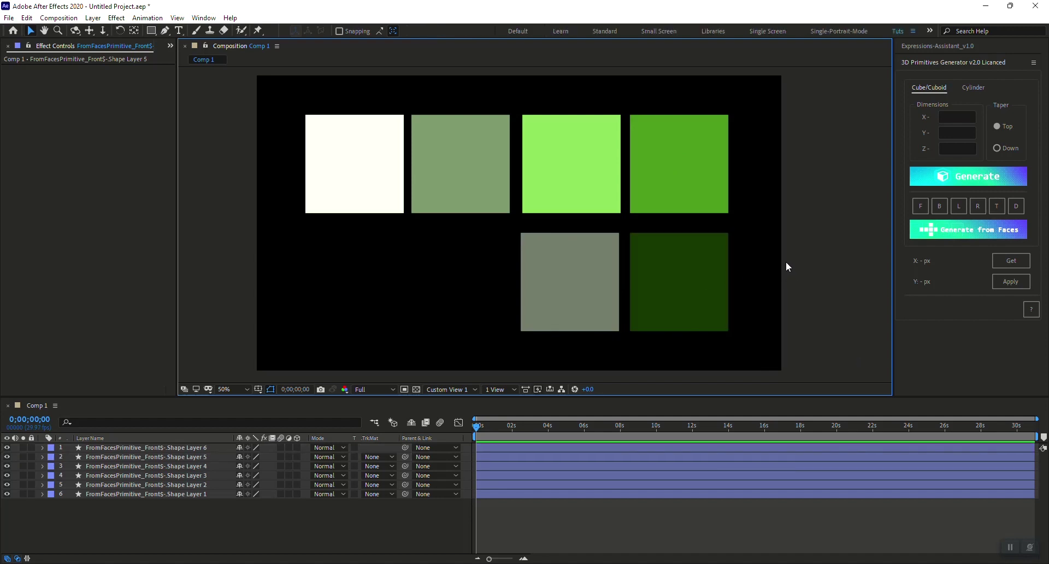
key(ctrl+a)
Tag the white square Front, the grey-green square Back and the bright green square Left.
click(672, 339)
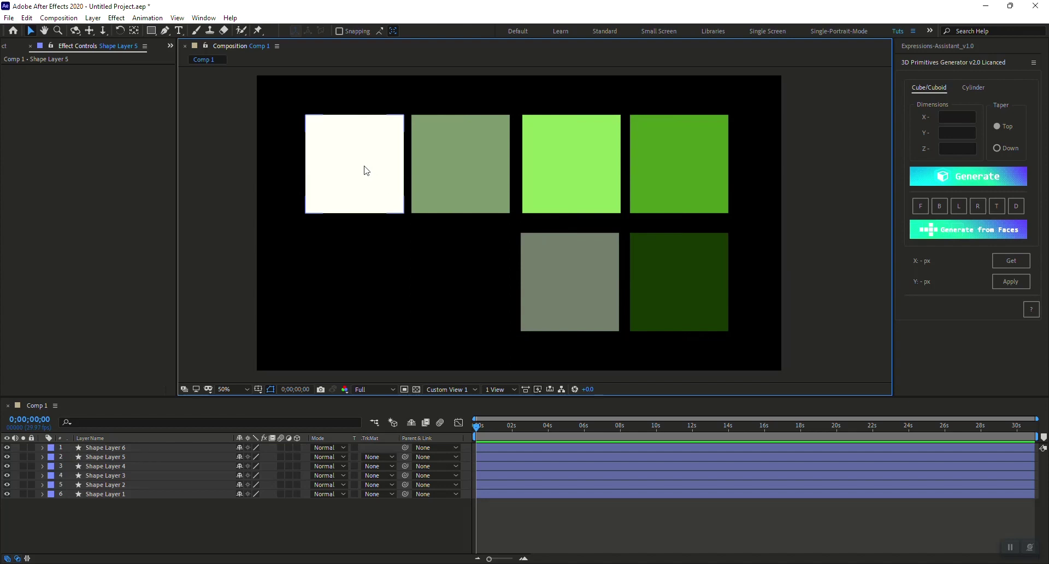
click(366, 170)
click(920, 206)
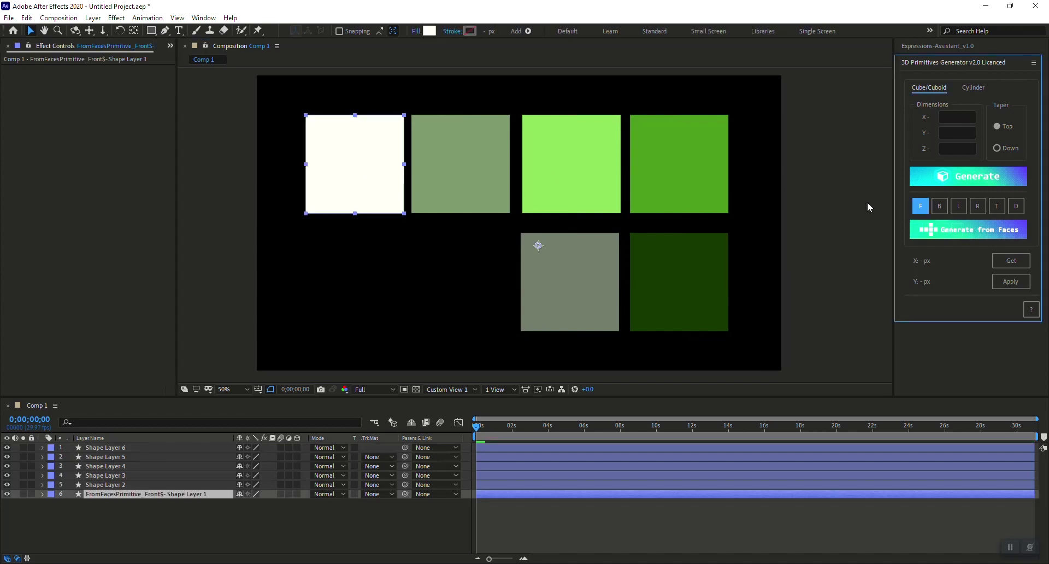
click(477, 157)
click(939, 206)
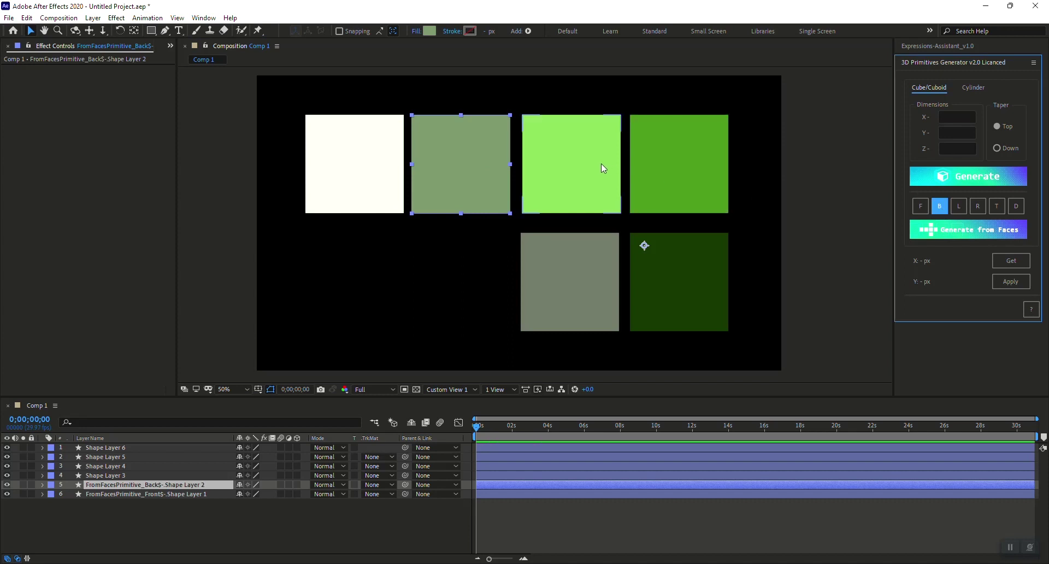
click(601, 163)
click(960, 206)
Tag the green square Right, the grey square Top and the dark green square Down.
click(680, 166)
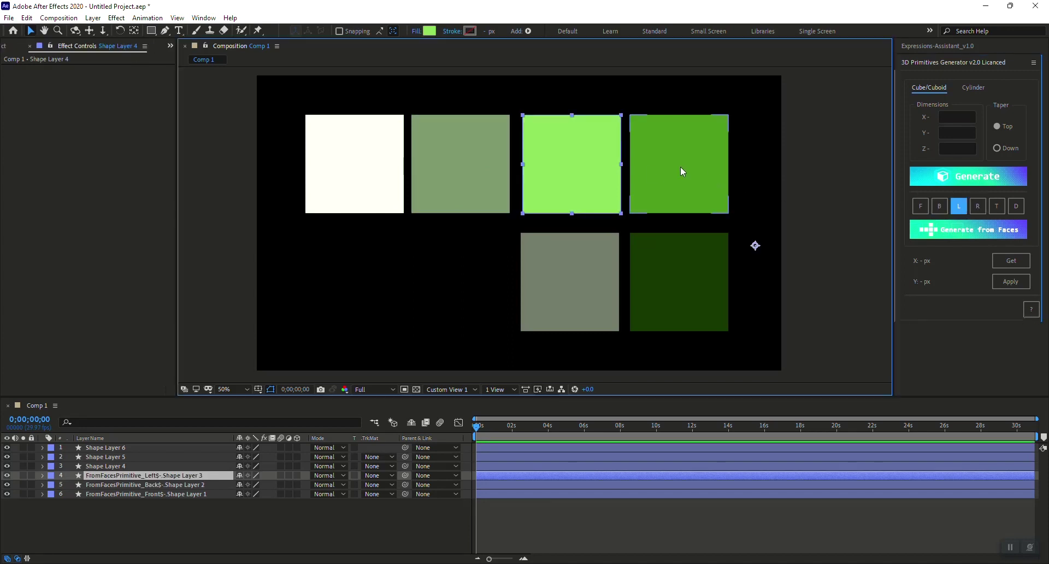
click(977, 206)
click(570, 282)
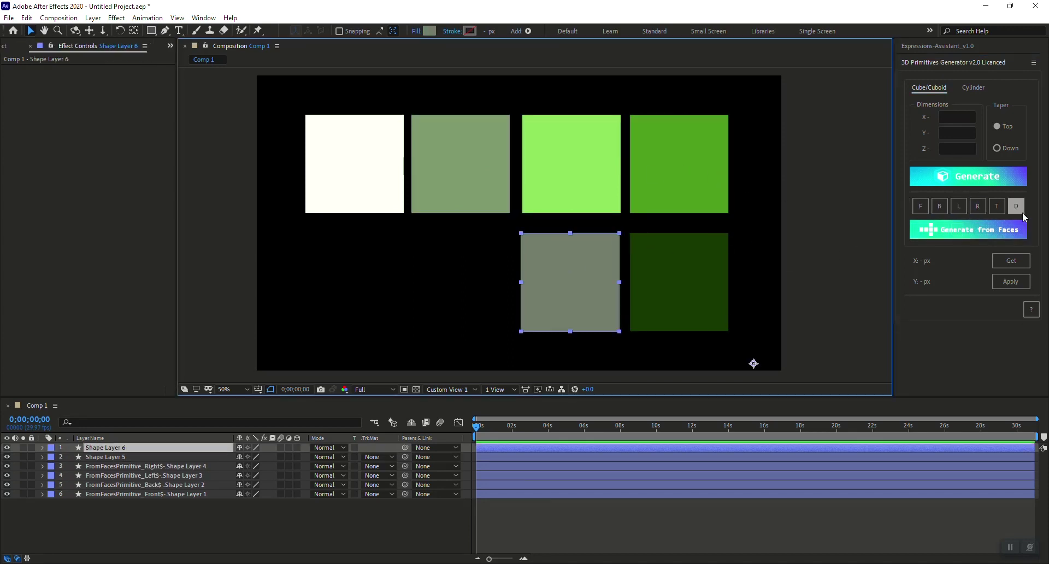
click(997, 206)
click(681, 254)
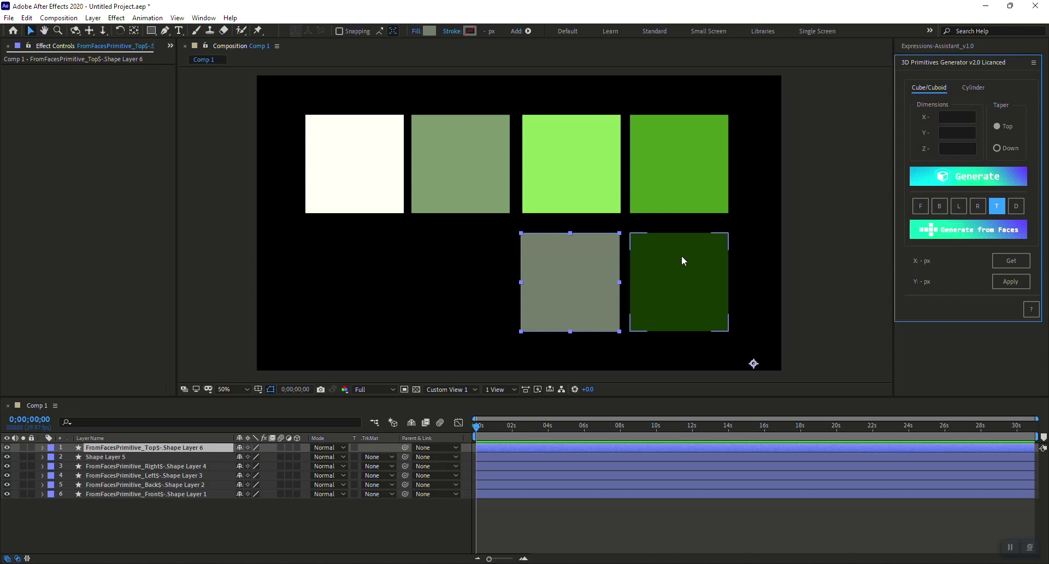
click(1017, 206)
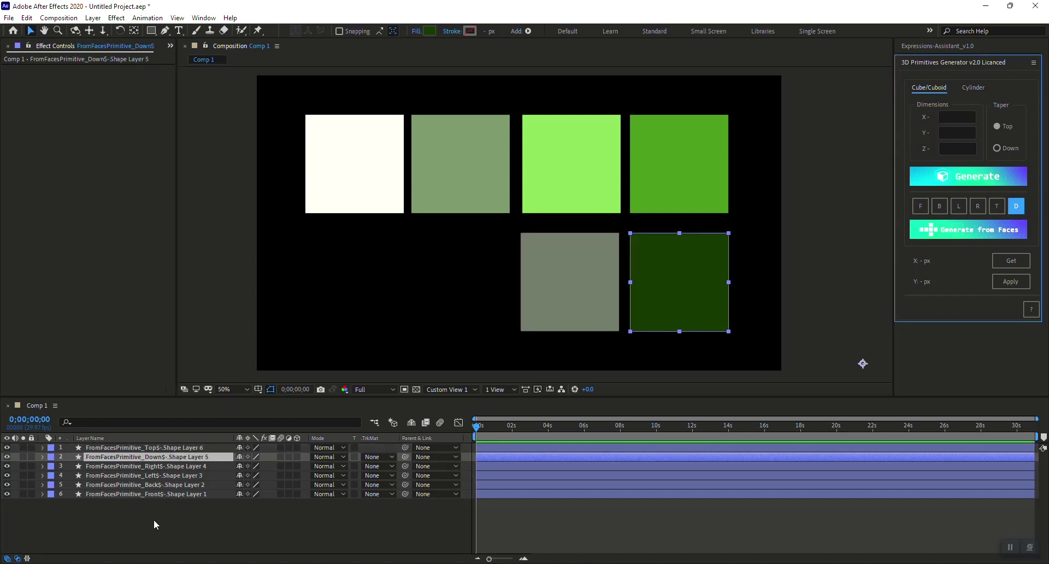
drag(205, 528, 140, 447)
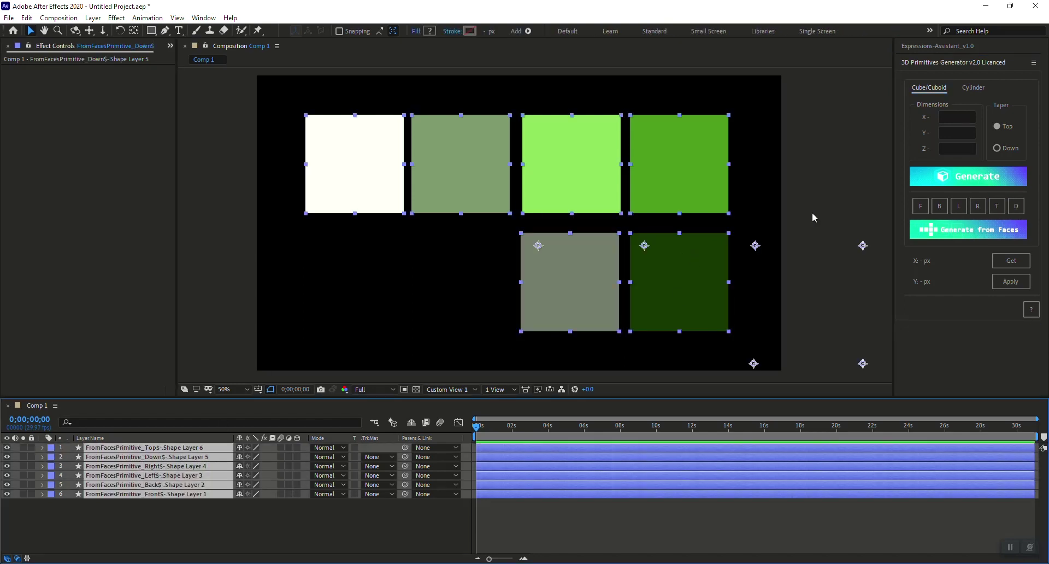
Select all six coloured squares, tag them as cube faces, and generate the cube.
drag(834, 151, 221, 286)
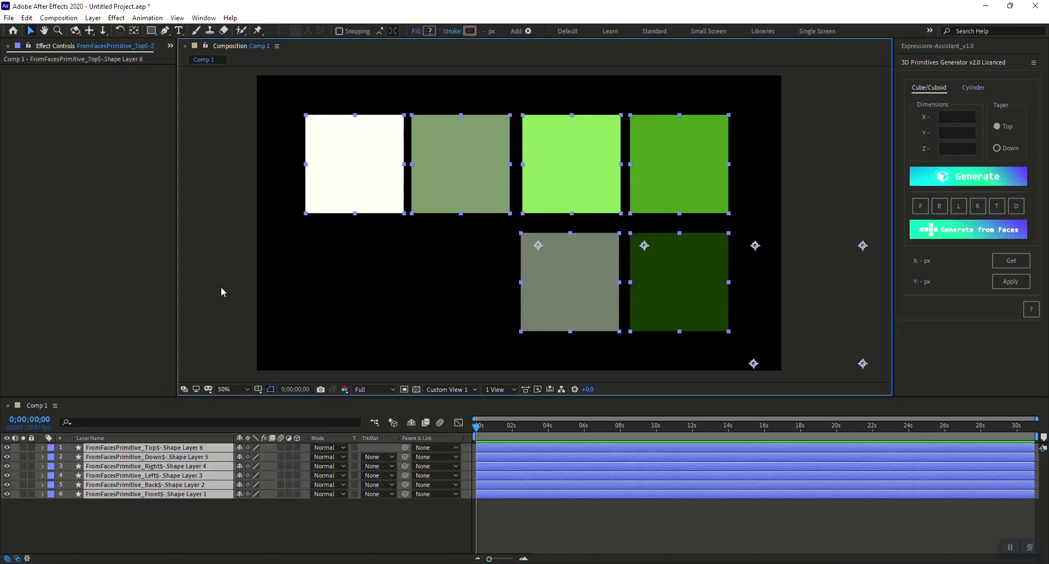
click(997, 126)
click(964, 234)
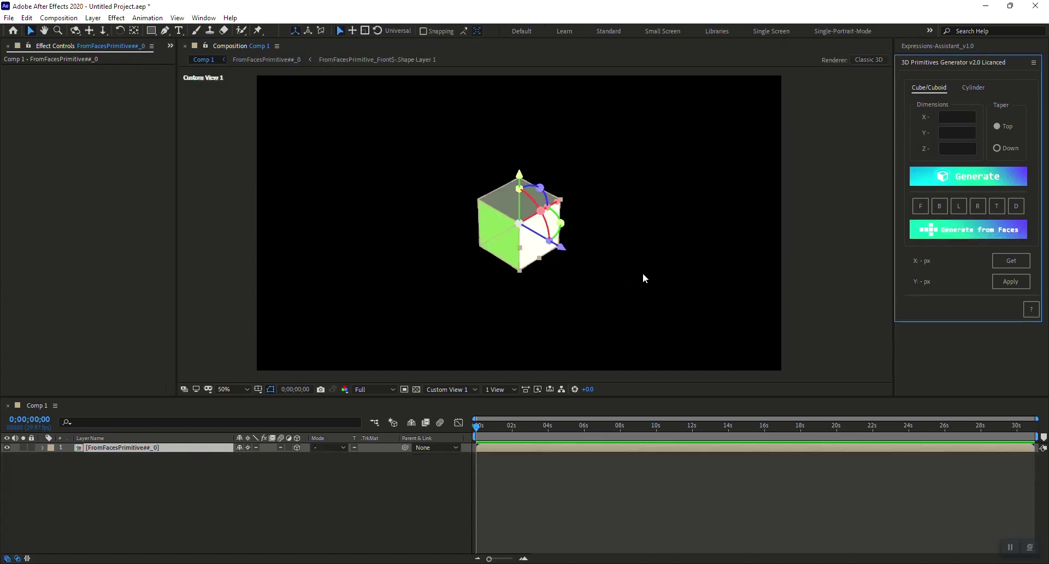
Orbit to inspect the new cube, then open its precomp at 100% zoom.
key(c)
drag(458, 290, 539, 320)
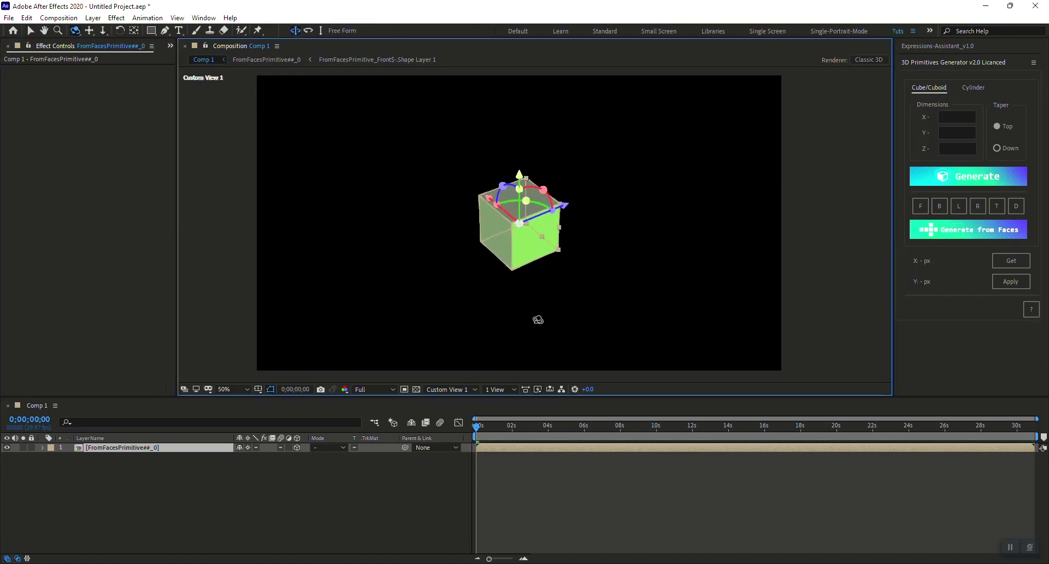
key(v)
click(509, 473)
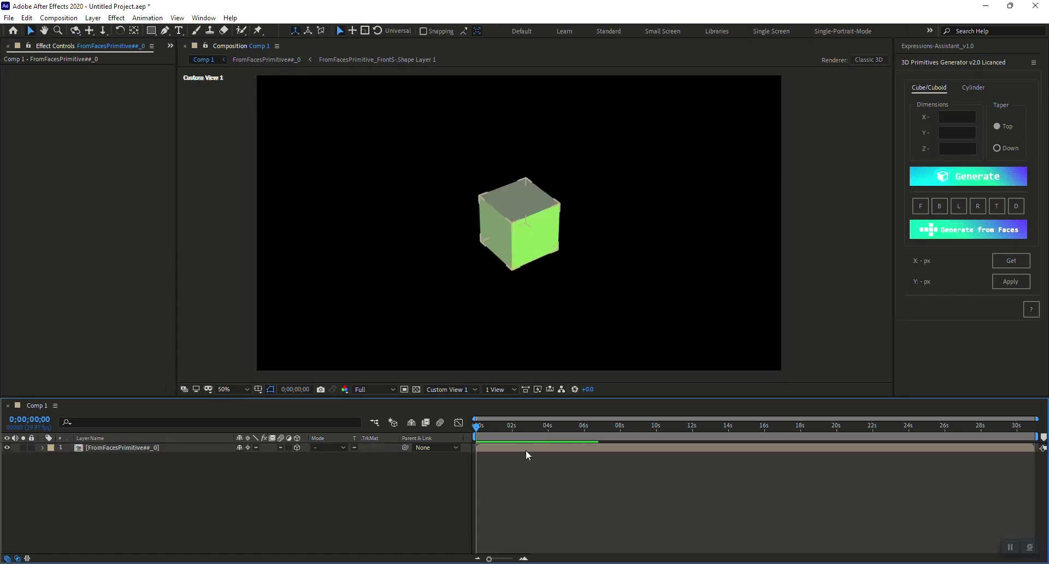
click(529, 448)
double_click(545, 449)
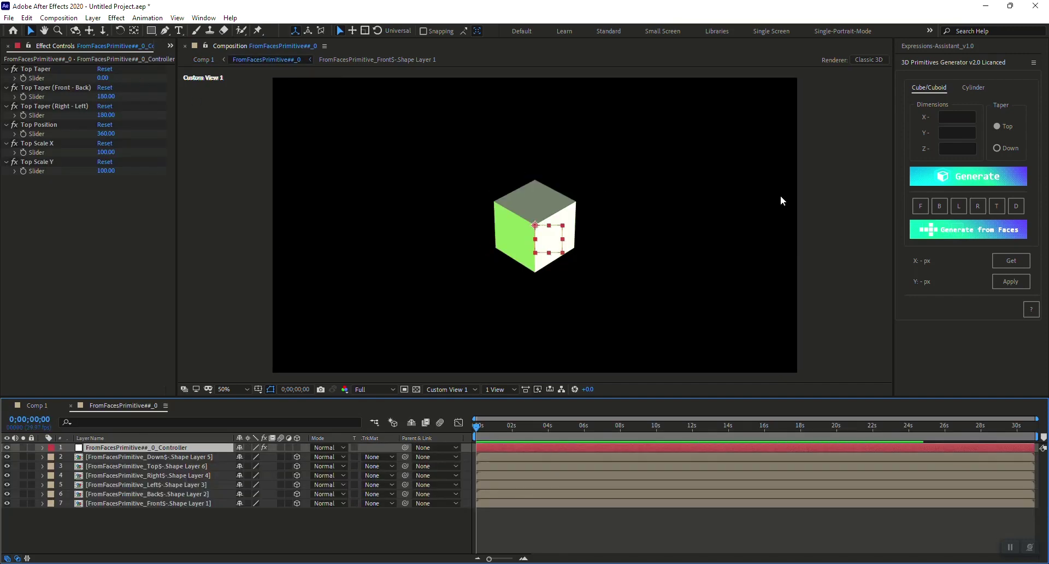
key(.)
Reshape the cube top by scrubbing Top Taper, Top Position, Top Scale X and both directional tapers.
mouse_move(102, 78)
mouse_down()
mouse_move(137, 82)
mouse_move(90, 78)
mouse_up()
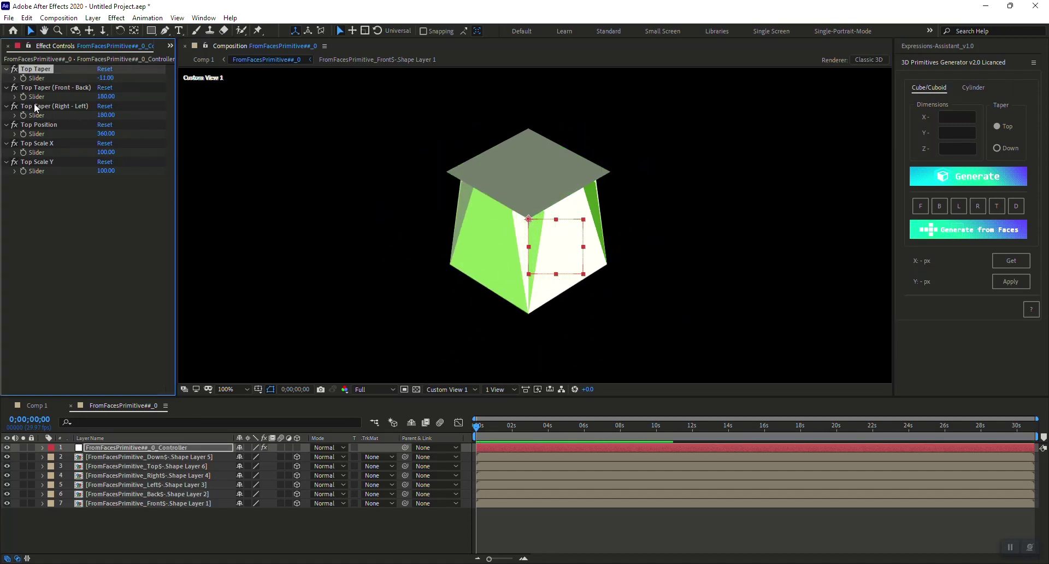
drag(106, 133, 35, 139)
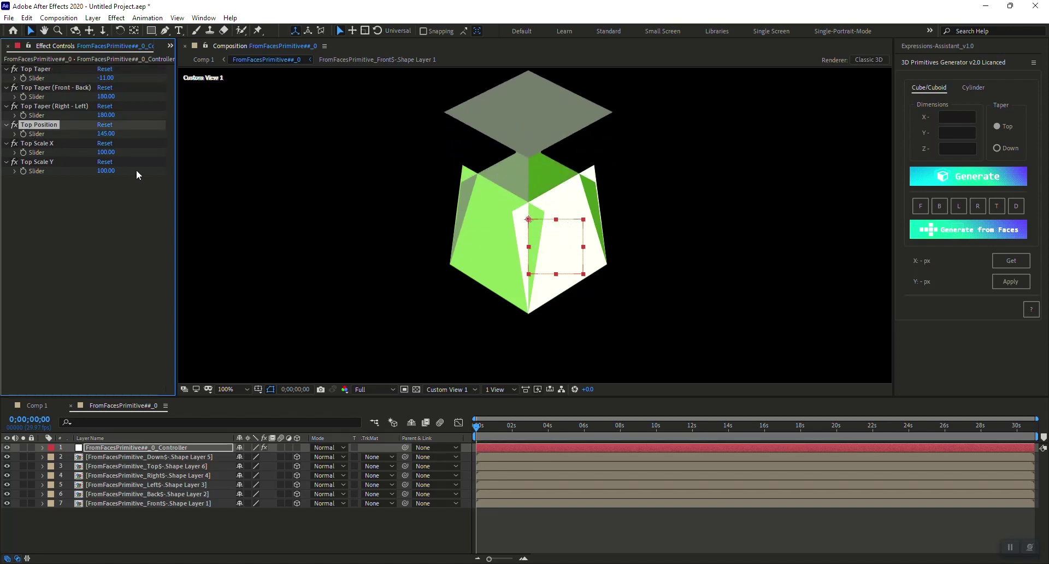
drag(116, 151, 113, 173)
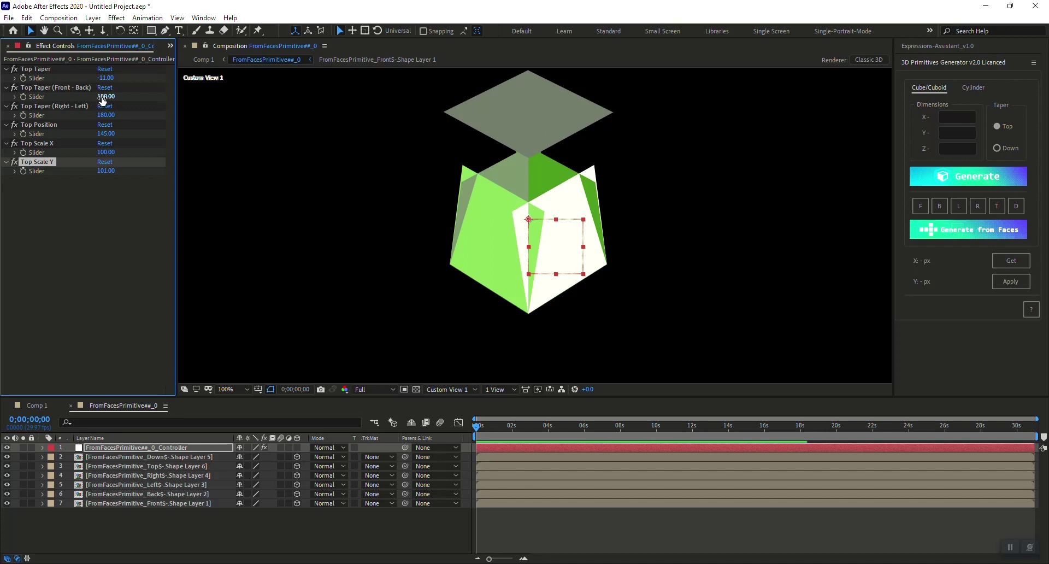
drag(104, 96, 82, 101)
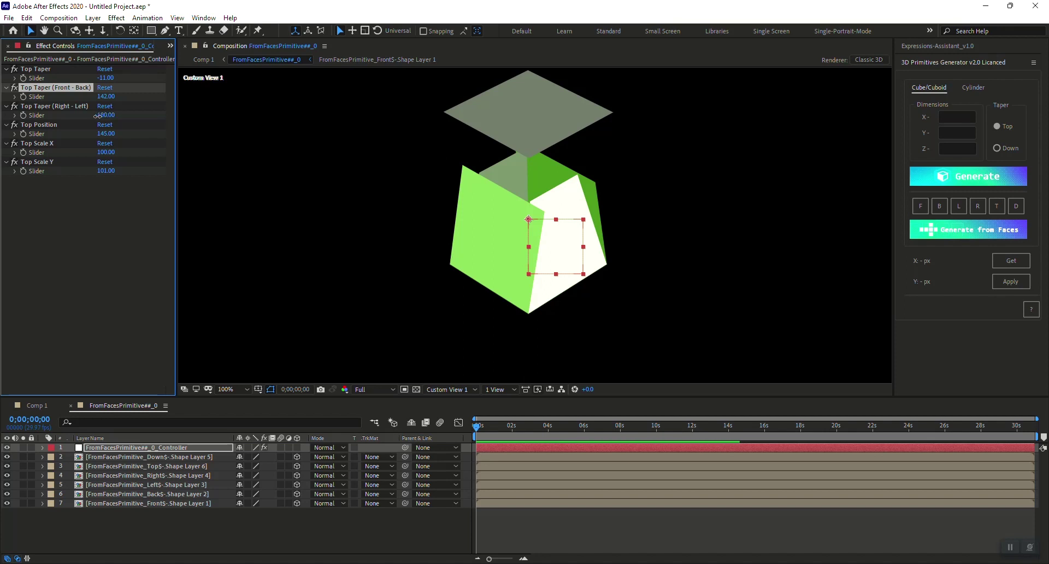
drag(105, 116, 85, 115)
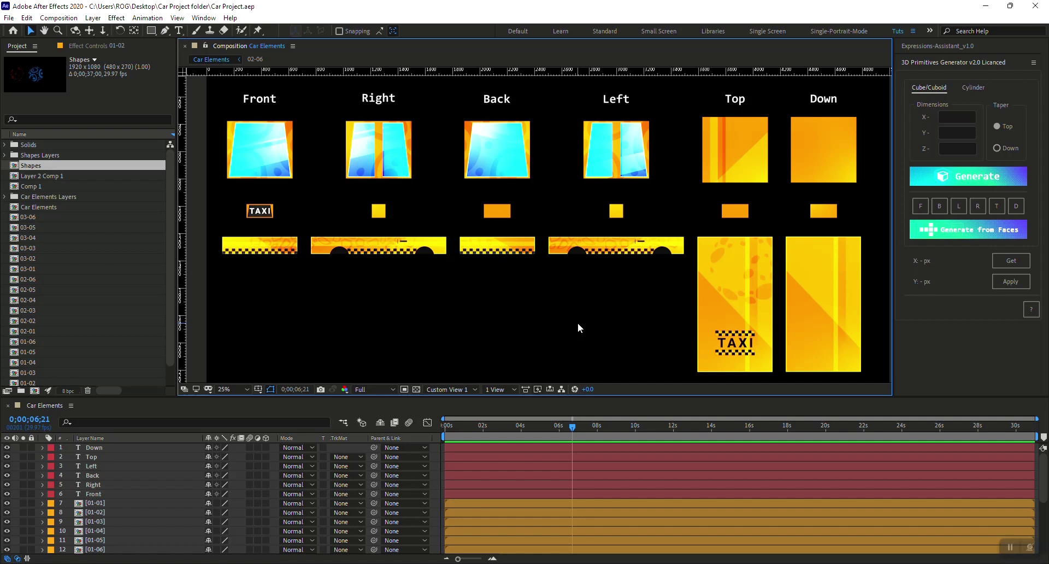
drag(205, 134, 272, 310)
drag(410, 333, 342, 147)
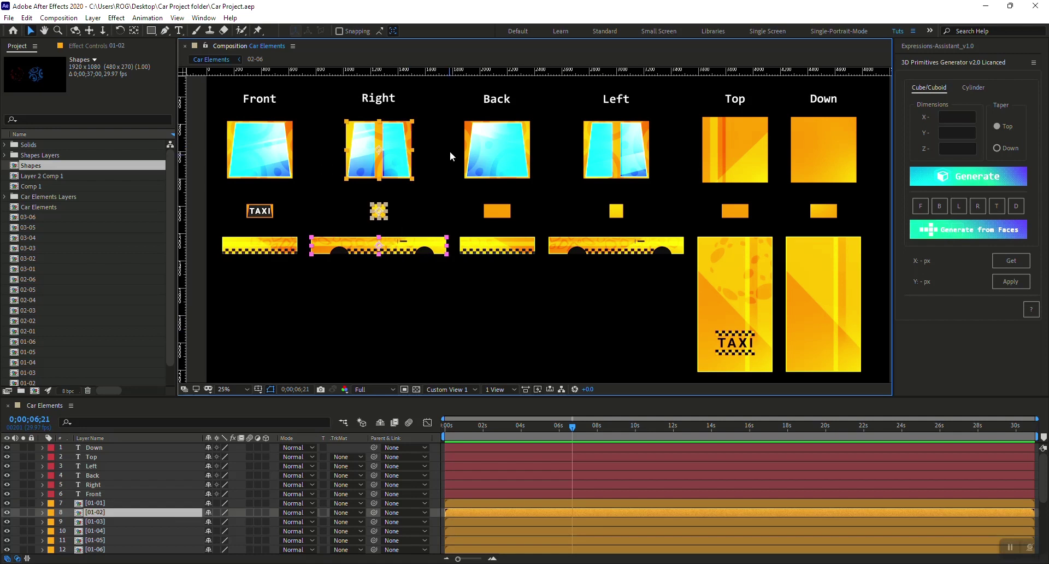
click(473, 227)
drag(473, 222, 519, 334)
click(421, 287)
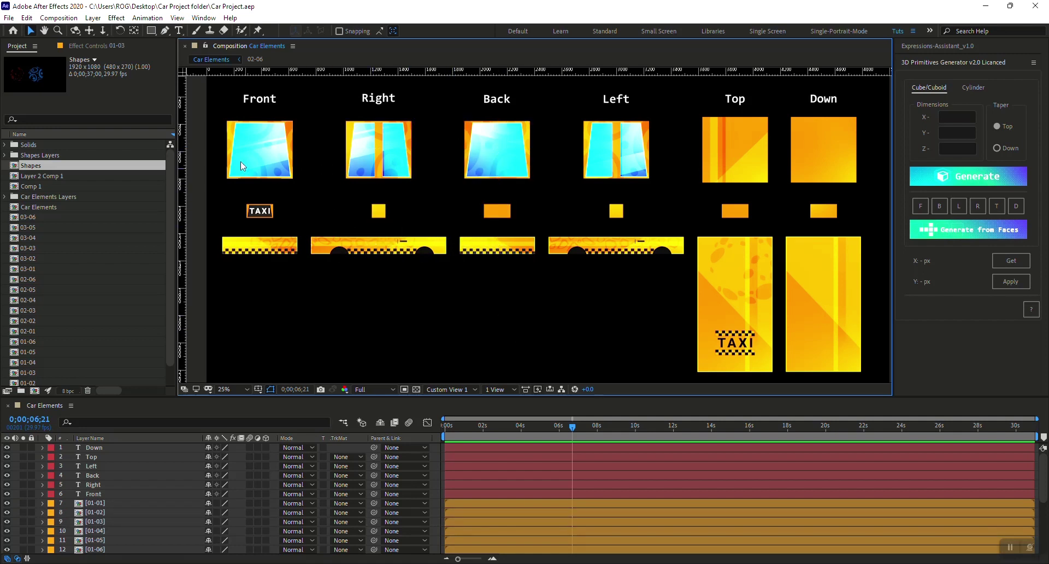
drag(206, 142, 900, 149)
click(291, 306)
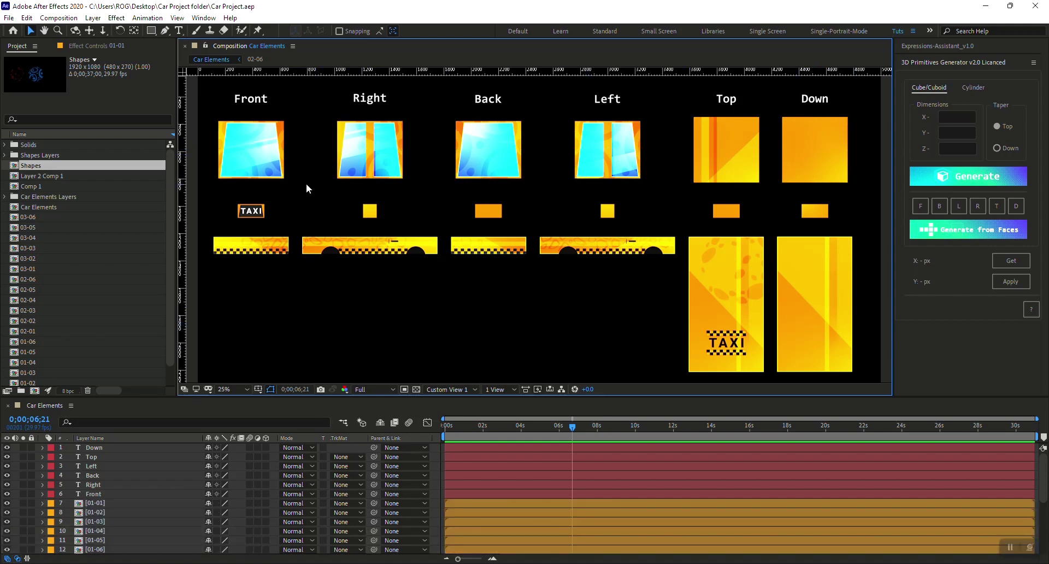
scroll(306, 182, left, 3)
click(411, 167)
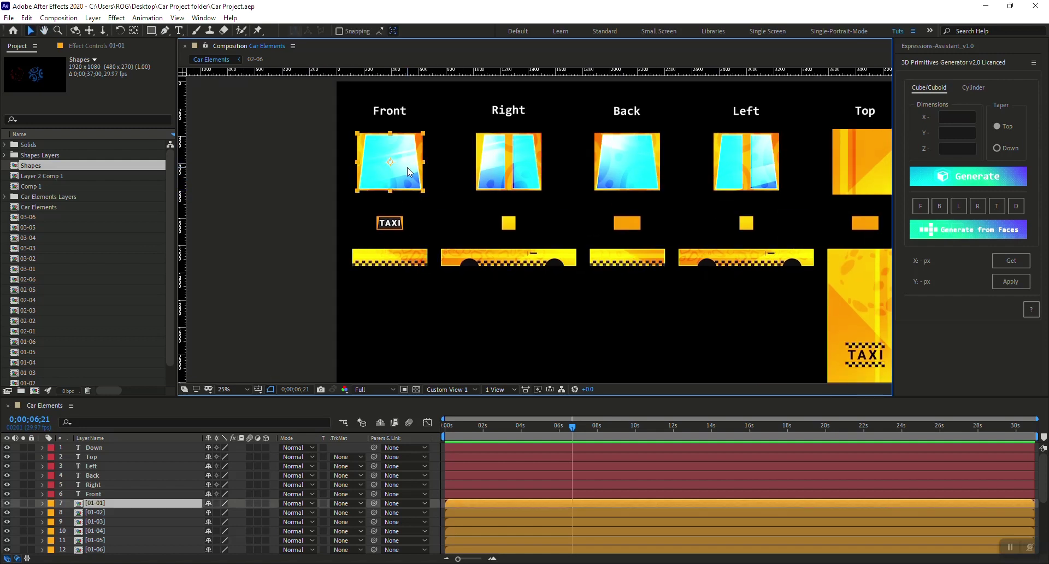
double_click(410, 167)
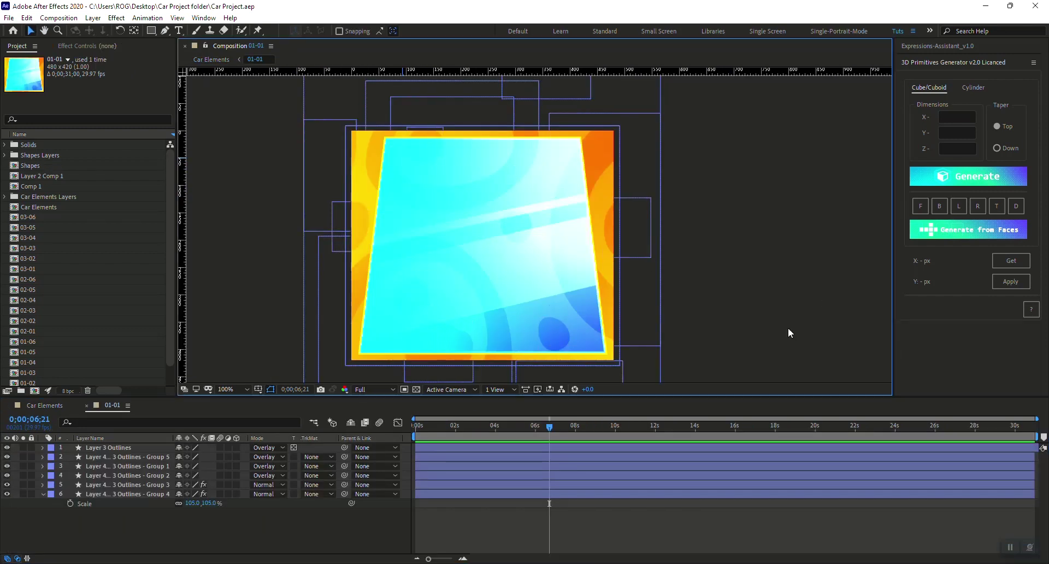
click(413, 252)
scroll(412, 252, left, 1)
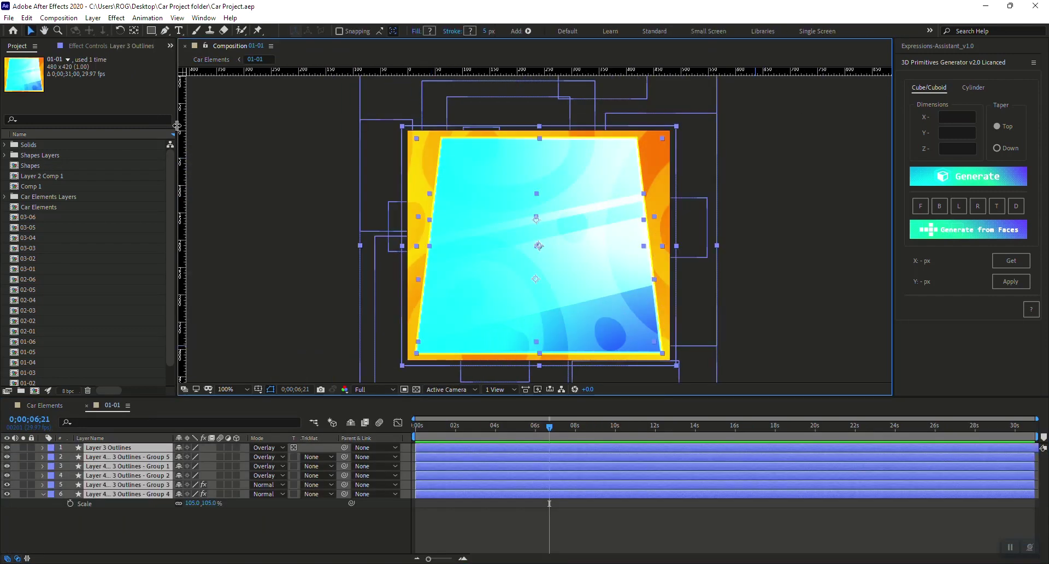
click(801, 192)
key(h)
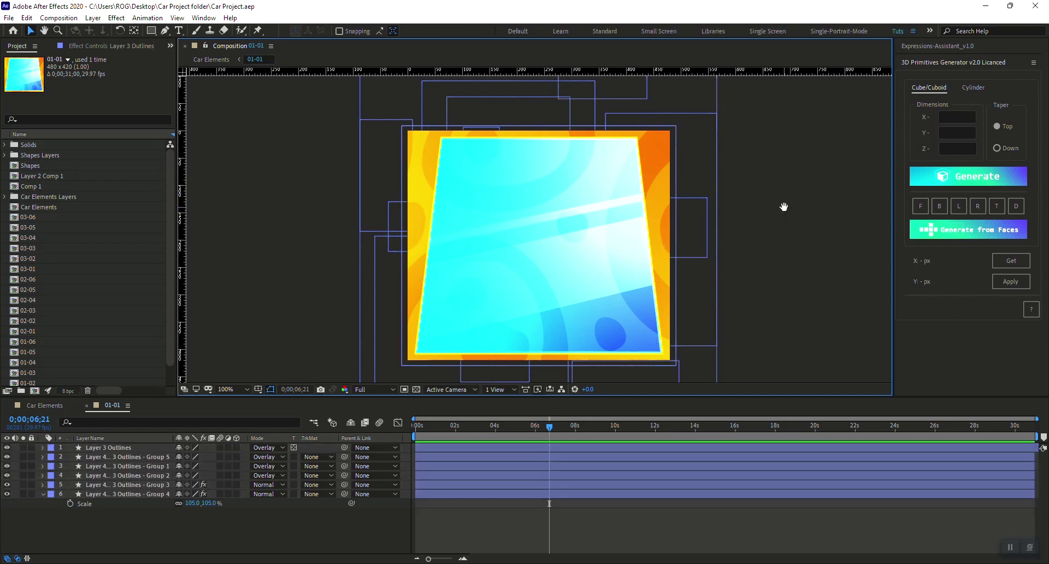
drag(785, 206, 759, 192)
key(v)
drag(800, 377, 334, 169)
click(721, 179)
key(Tab)
click(649, 178)
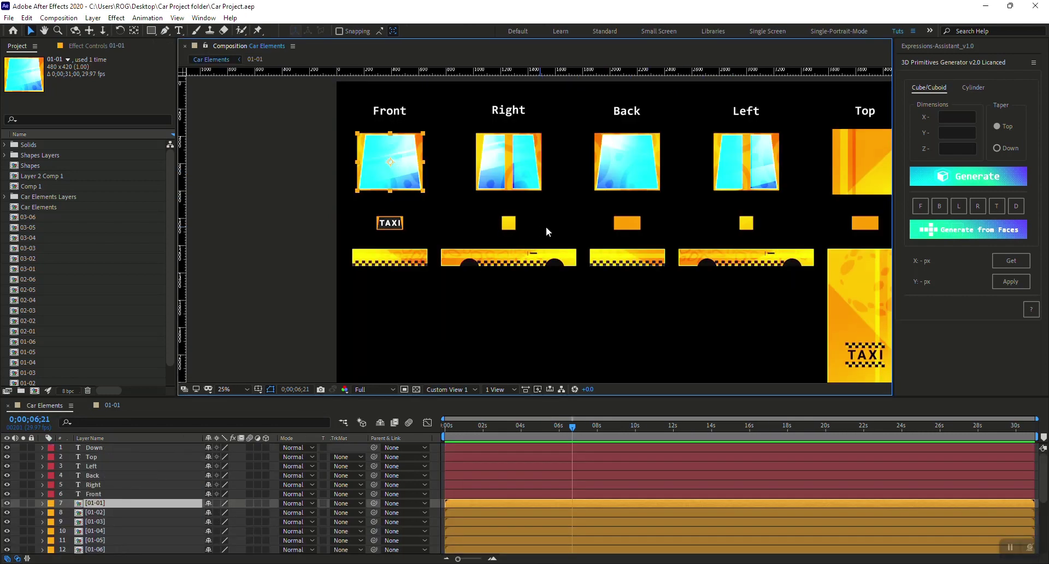
key(h)
drag(499, 206, 431, 207)
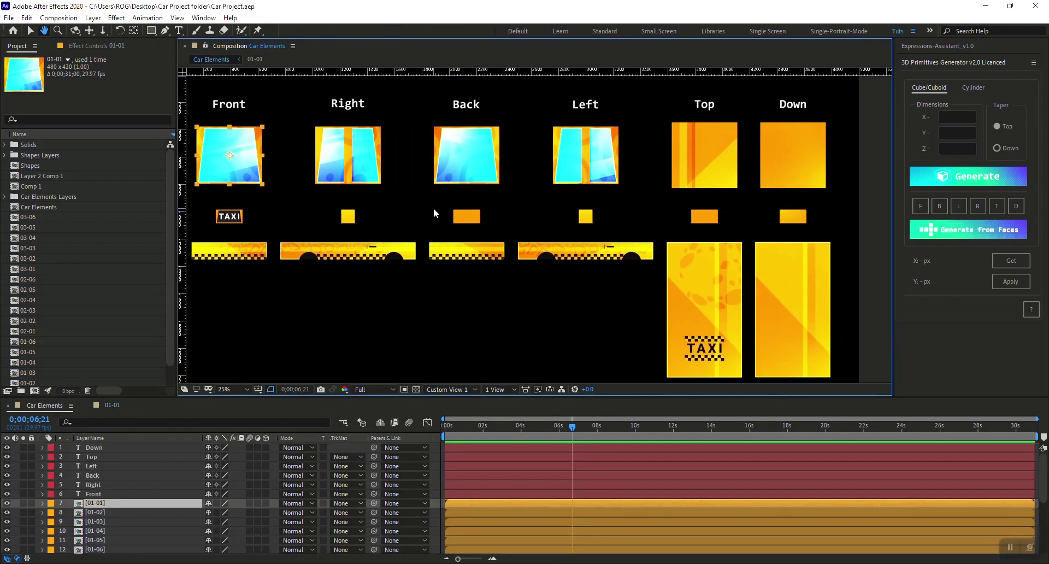
key(v)
scroll(432, 257, left, 2)
scroll(432, 257, down, 1)
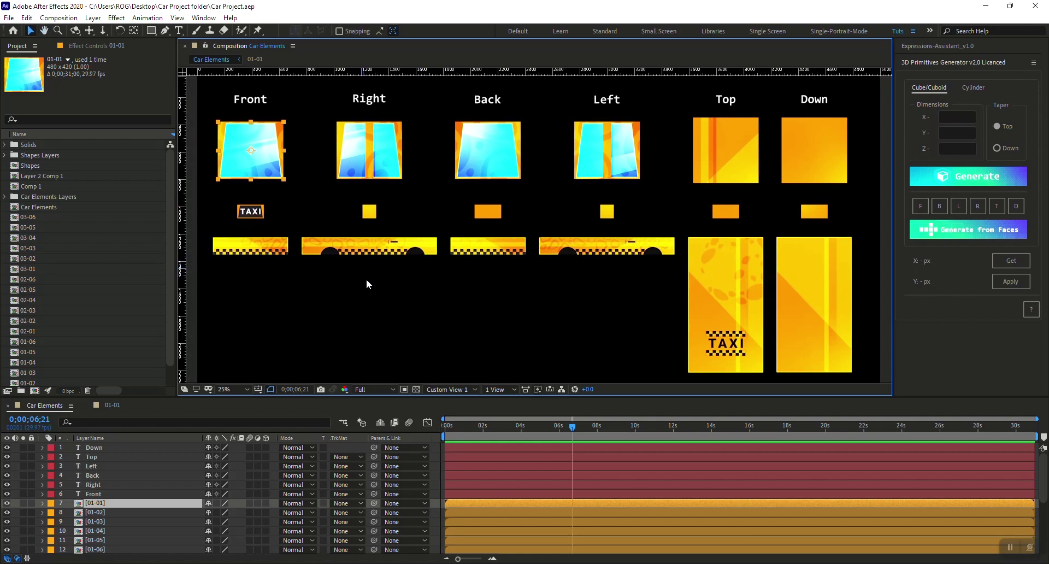
scroll(382, 279, left, 3)
scroll(382, 280, down, 2)
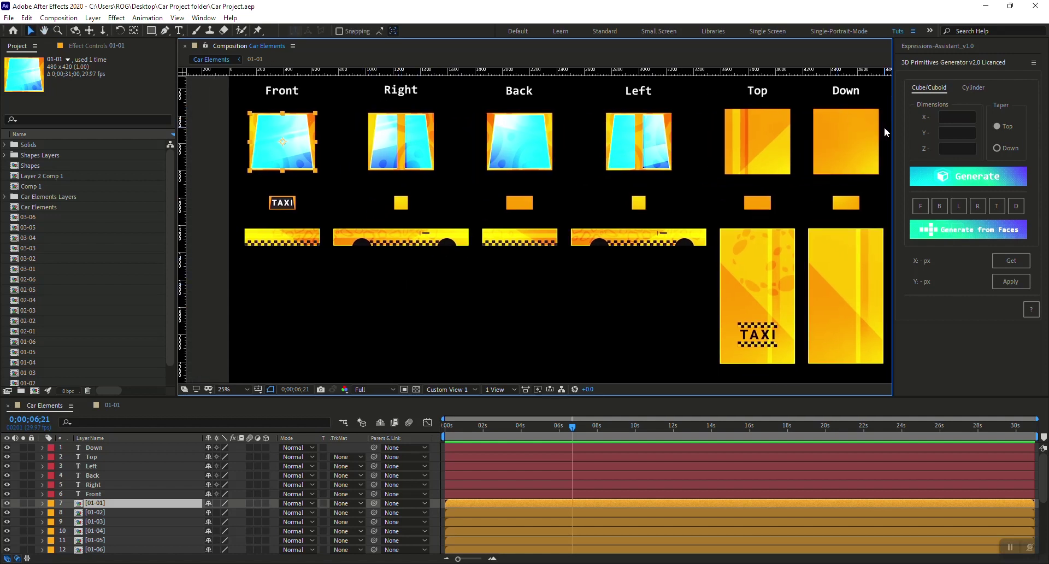
drag(884, 127, 65, 271)
Tag the Front, Right, Back and Left taxi artwork columns as the matching cube faces.
click(355, 314)
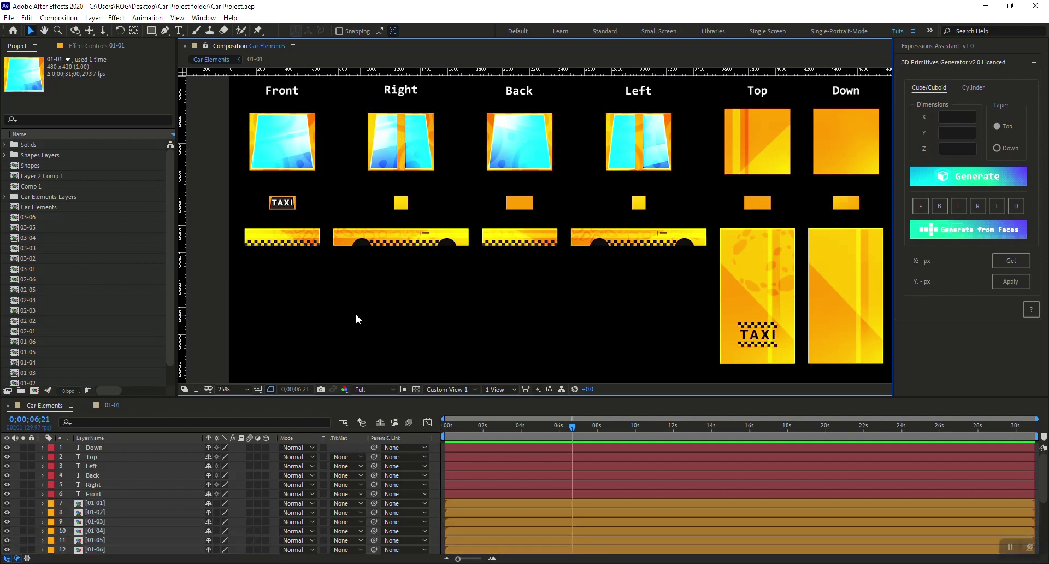
drag(237, 128, 301, 300)
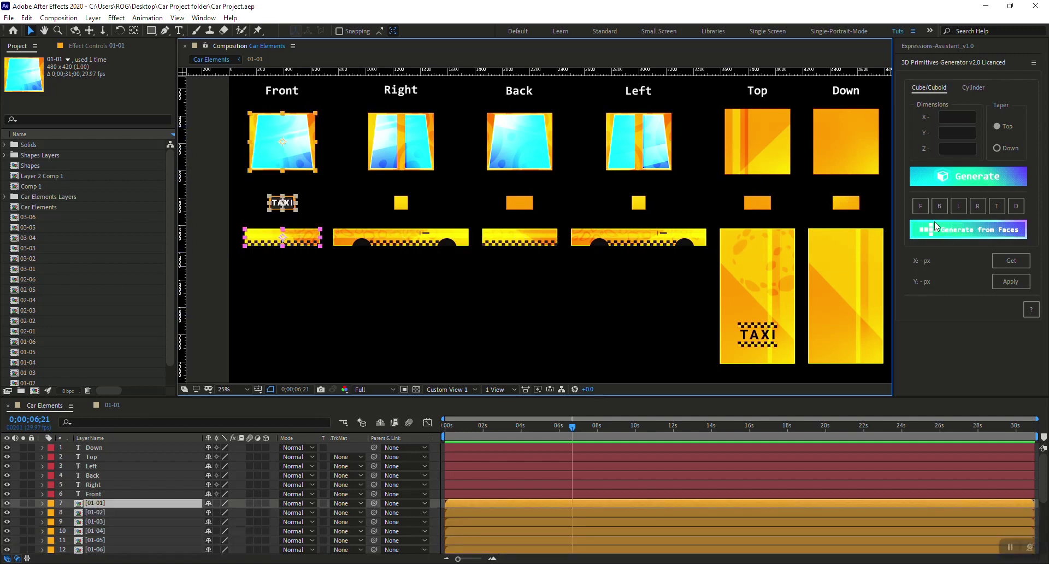
click(920, 205)
key(ctrl+z)
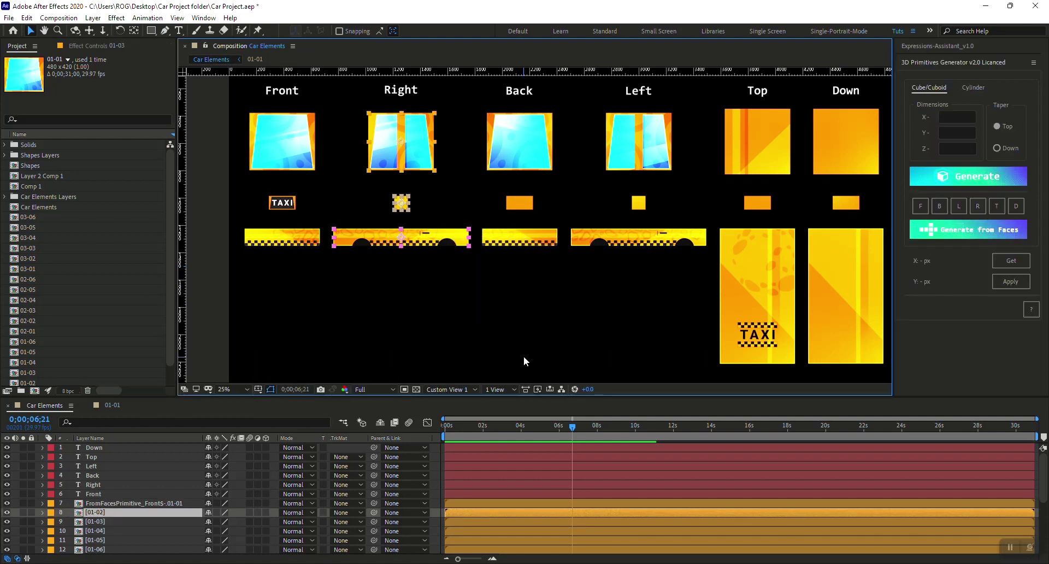
click(980, 205)
drag(553, 142, 509, 267)
click(941, 205)
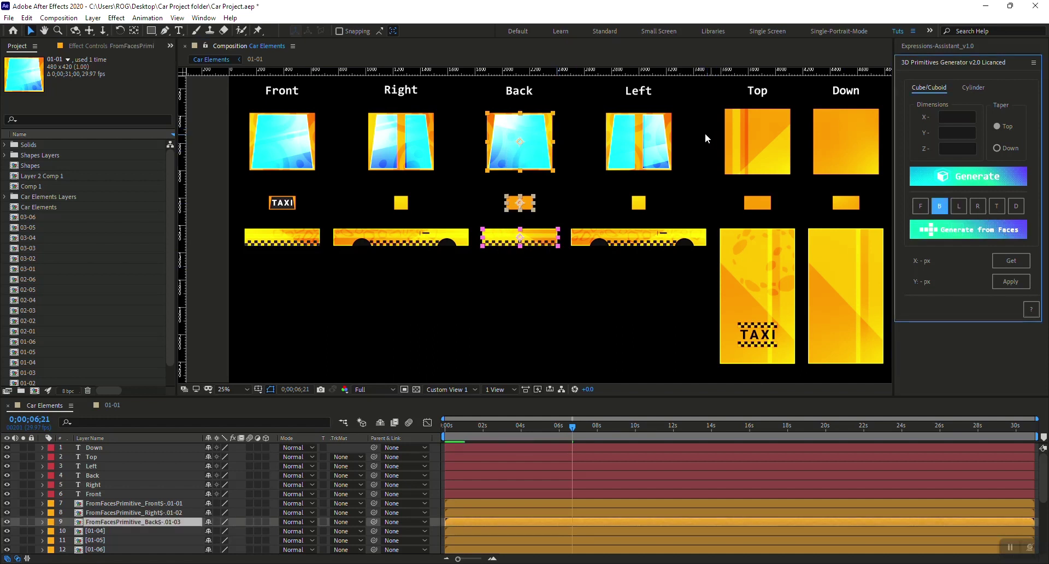
drag(705, 133, 623, 274)
click(958, 206)
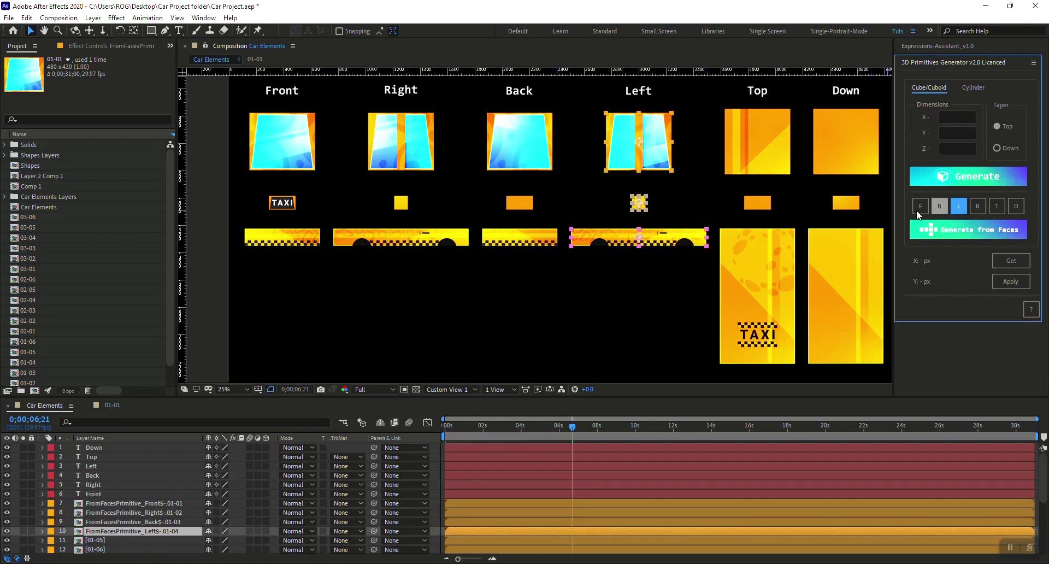
Tag the Top and Down columns as the cube's top and bottom faces.
scroll(616, 236, right, 3)
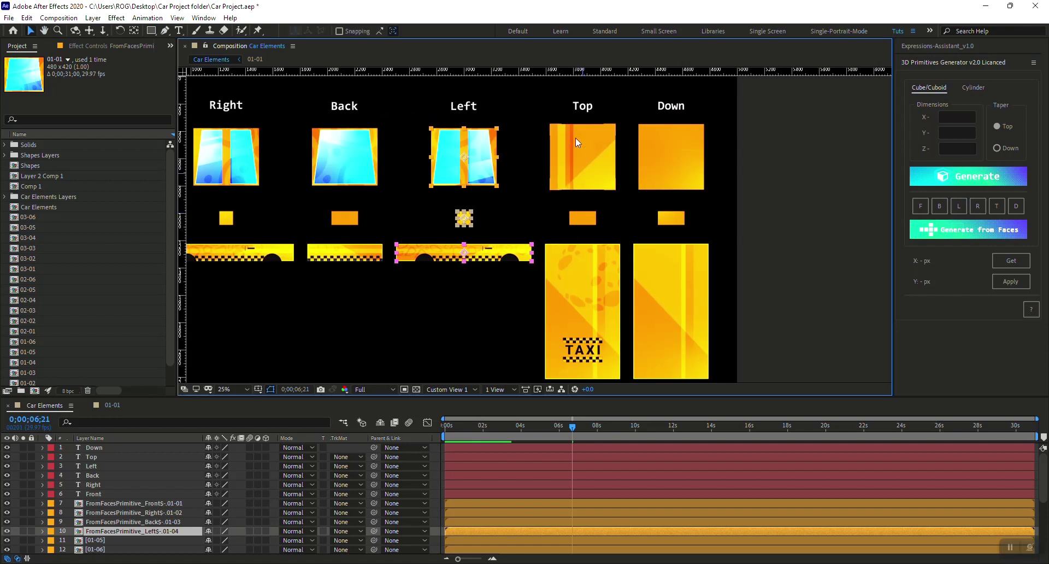
drag(550, 132, 657, 329)
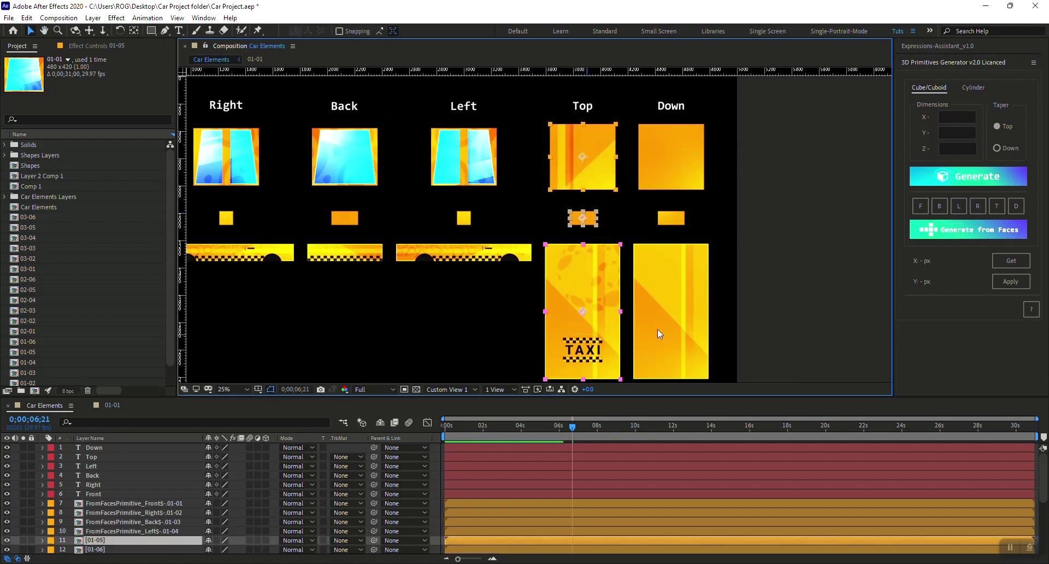
click(994, 210)
drag(737, 150, 662, 282)
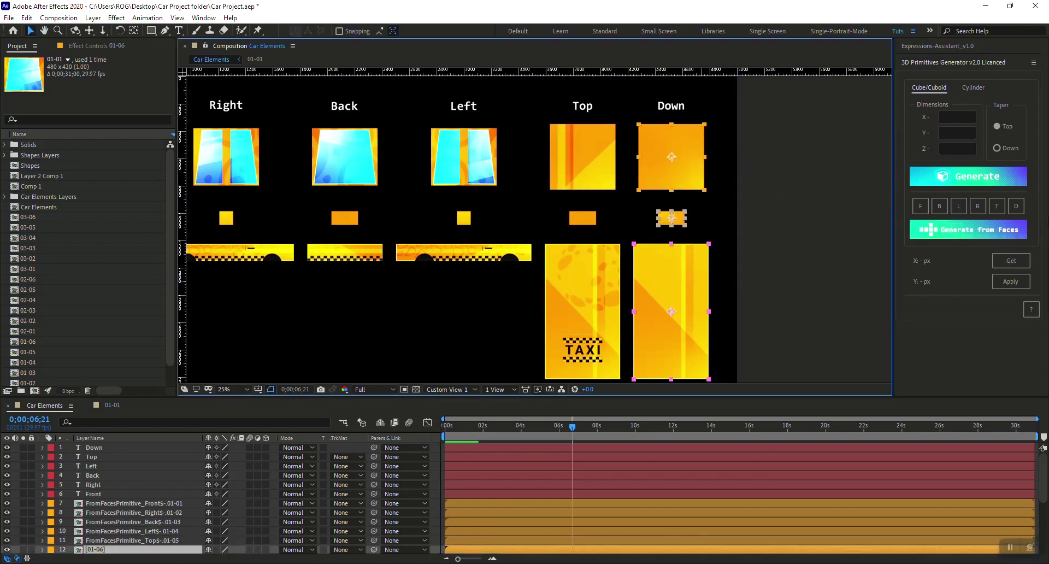
click(1016, 206)
Select all six face artwork layers and generate the 3D taxi box from them.
scroll(729, 237, down, 1)
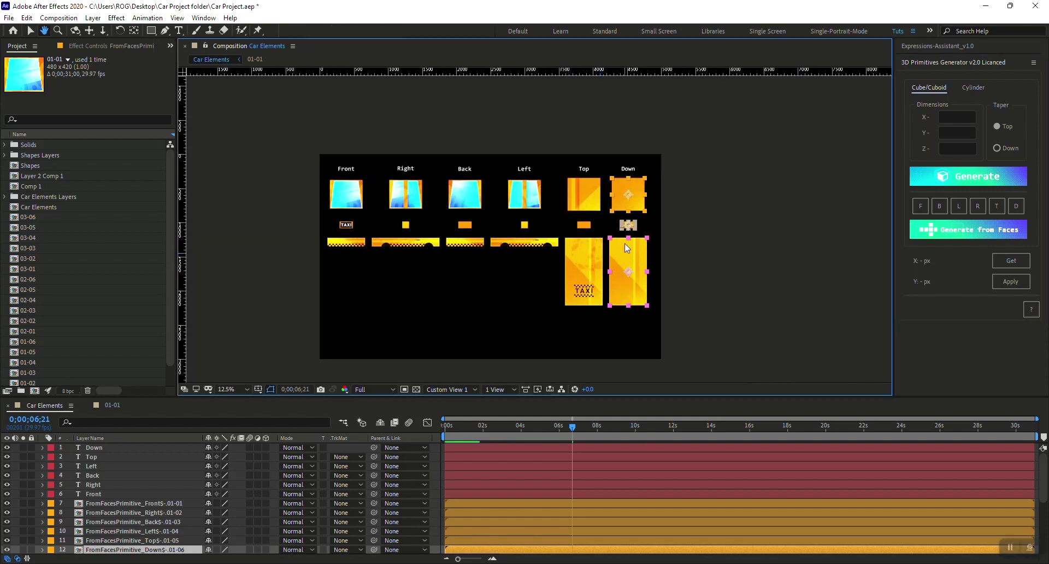
key(v)
drag(680, 192, 248, 179)
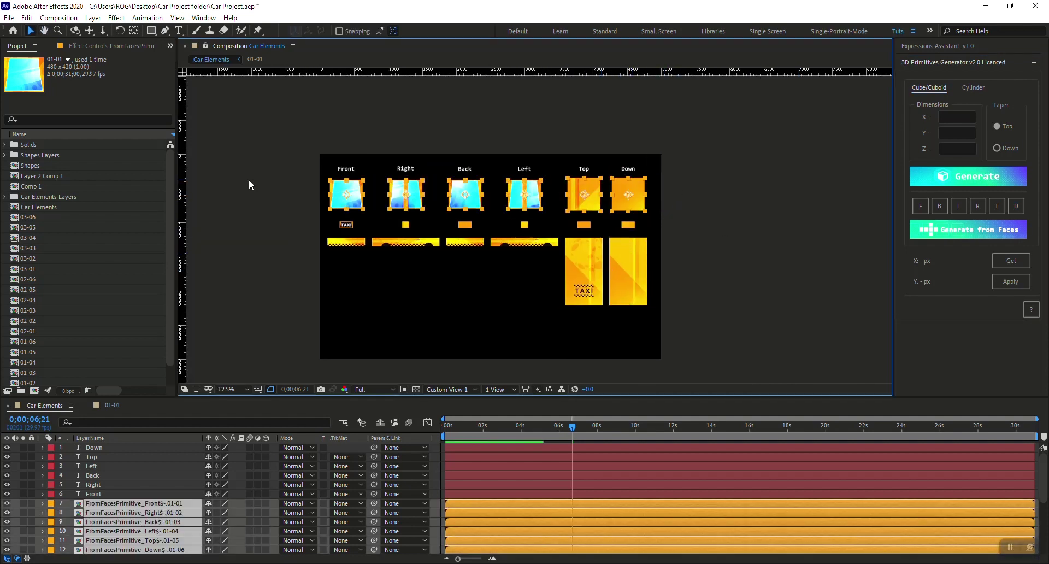
click(943, 234)
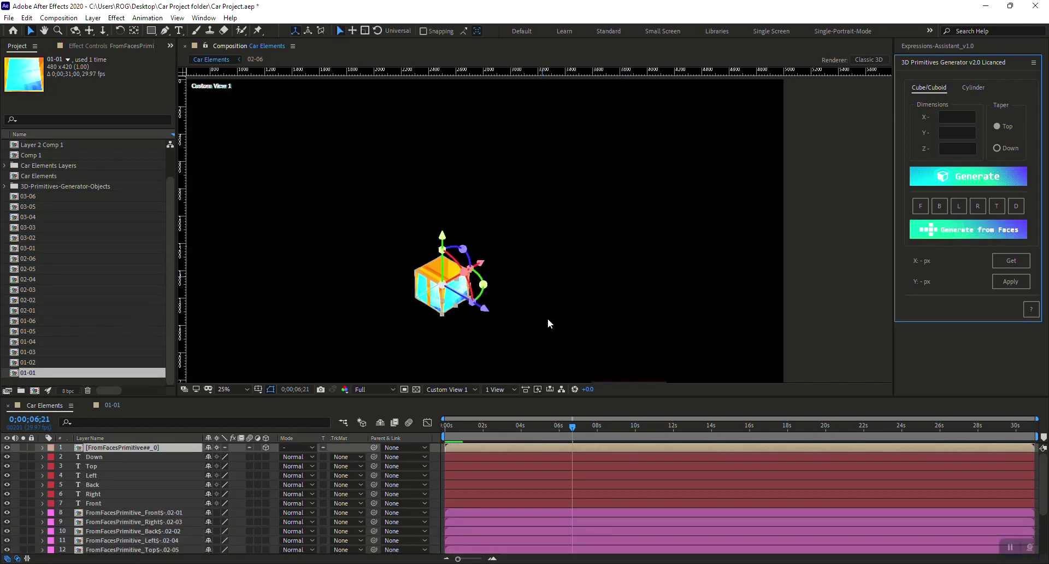
Orbit around the cube, then return the viewer to the Active Camera view.
scroll(503, 322, up, 2)
key(c)
drag(526, 297, 448, 298)
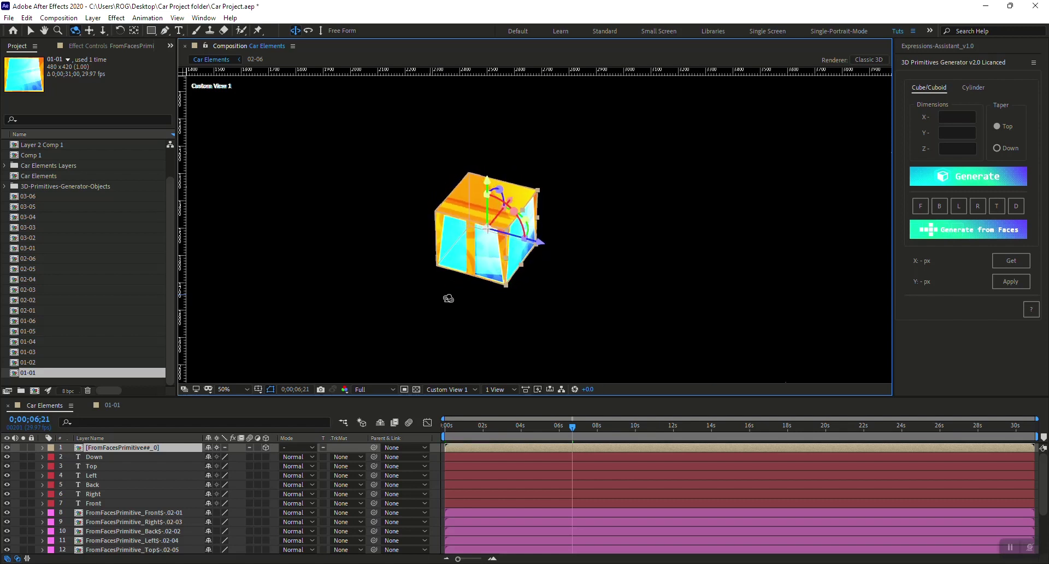
click(431, 389)
click(448, 401)
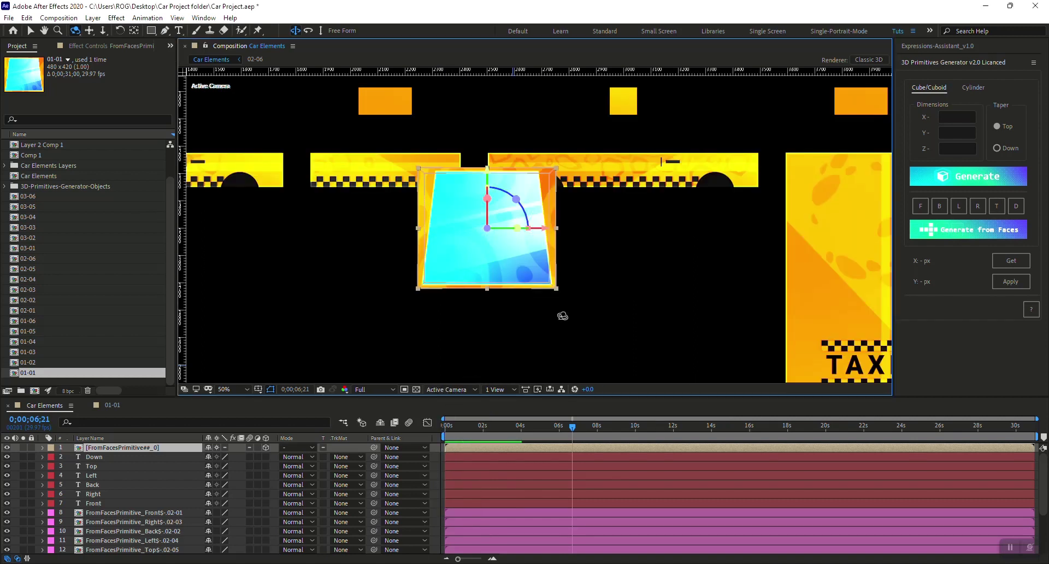
key(v)
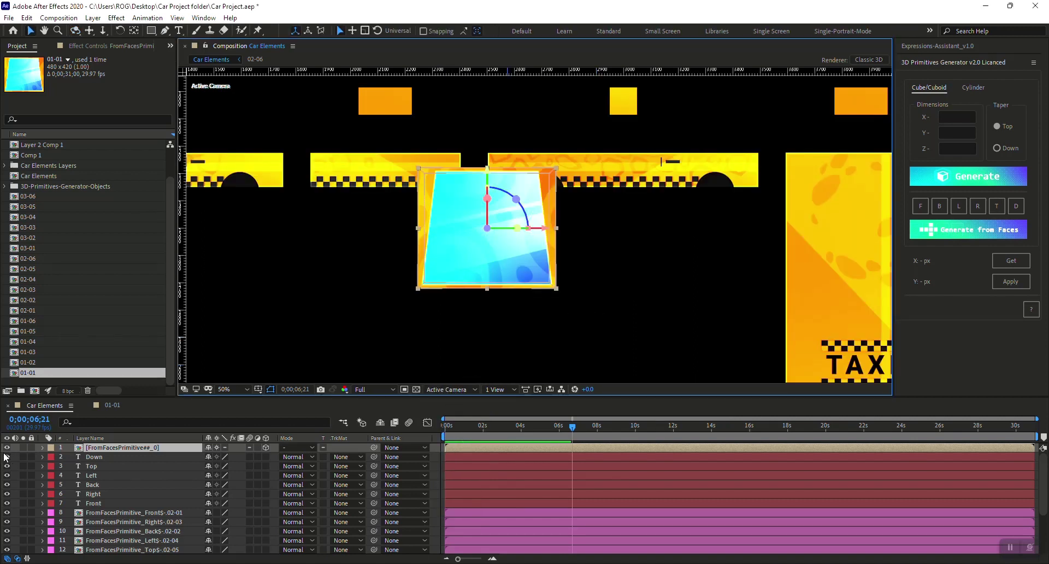
Hide the cube and build the TAXI roof sign primitive from the top-row faces.
click(7, 448)
scroll(624, 299, down, 2)
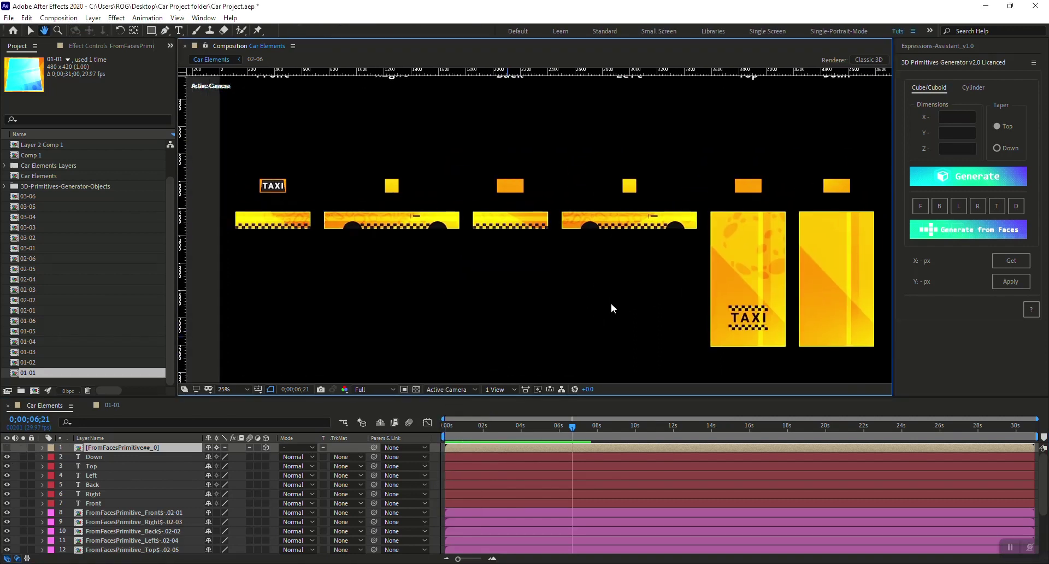
drag(228, 162, 880, 190)
click(965, 234)
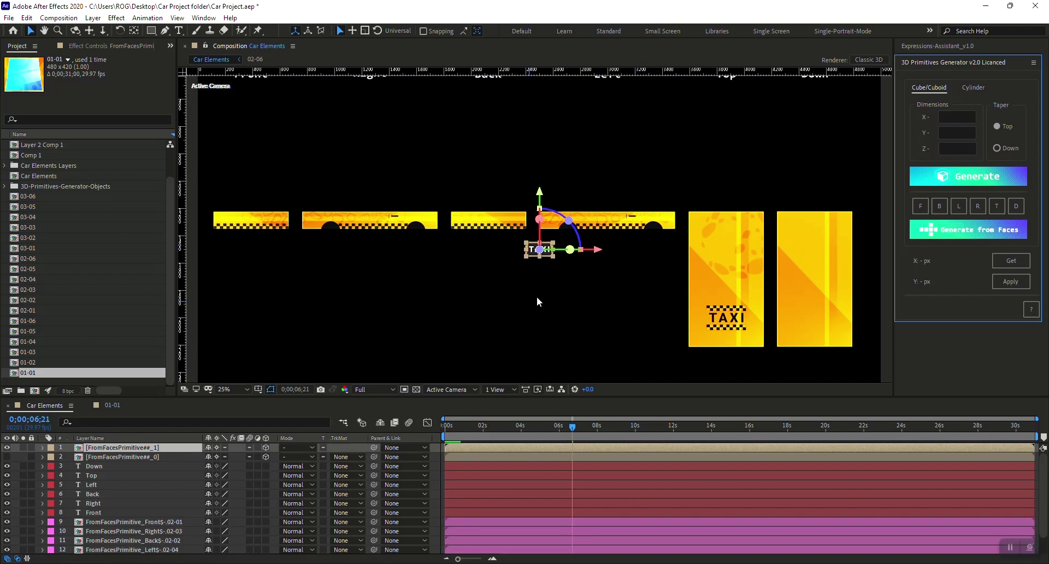
Hide the sign, build the car body primitive from the six body faces, and reshow the sign.
click(6, 448)
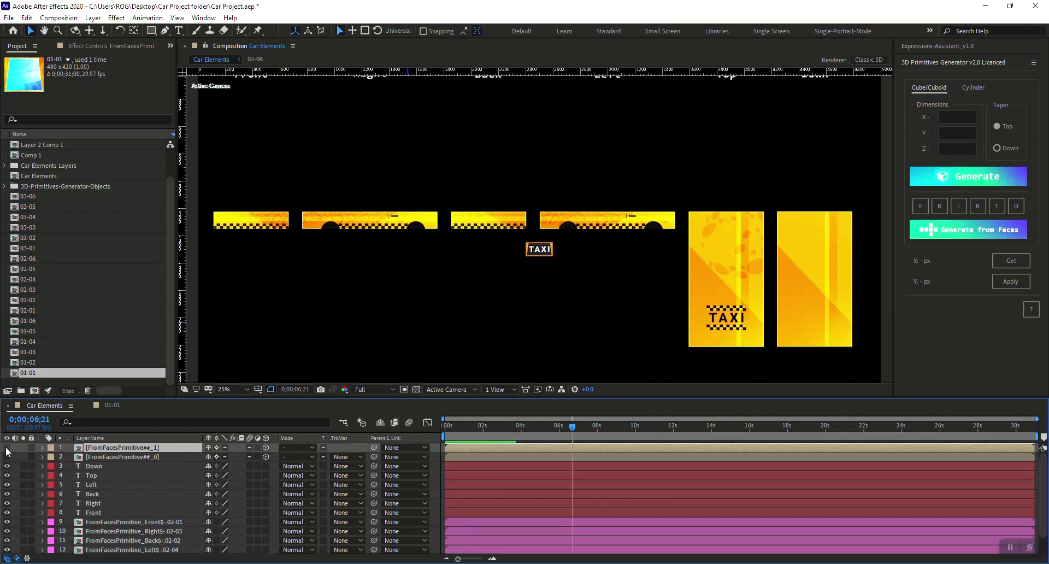
drag(257, 169, 851, 373)
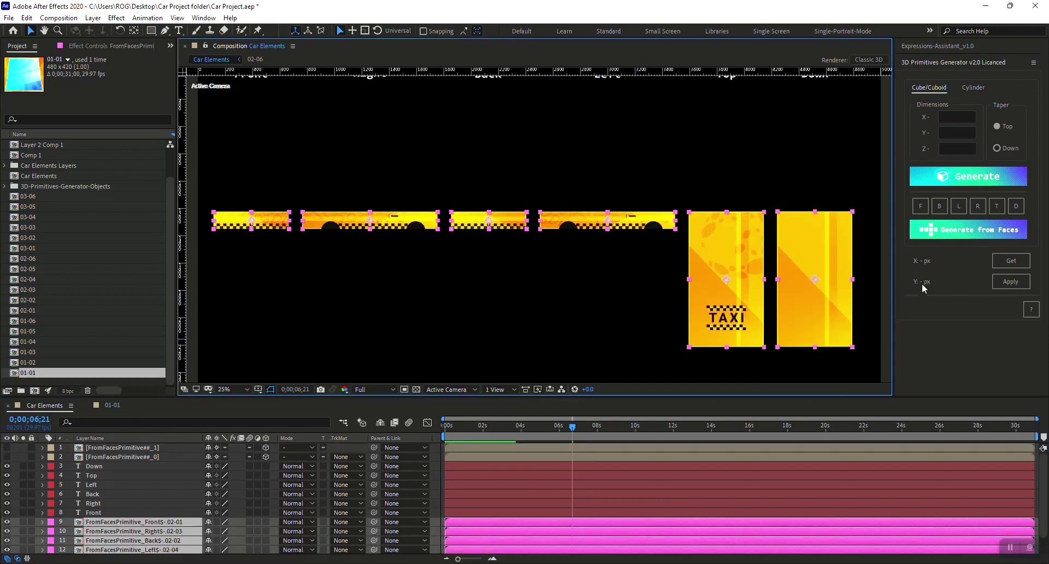
click(957, 233)
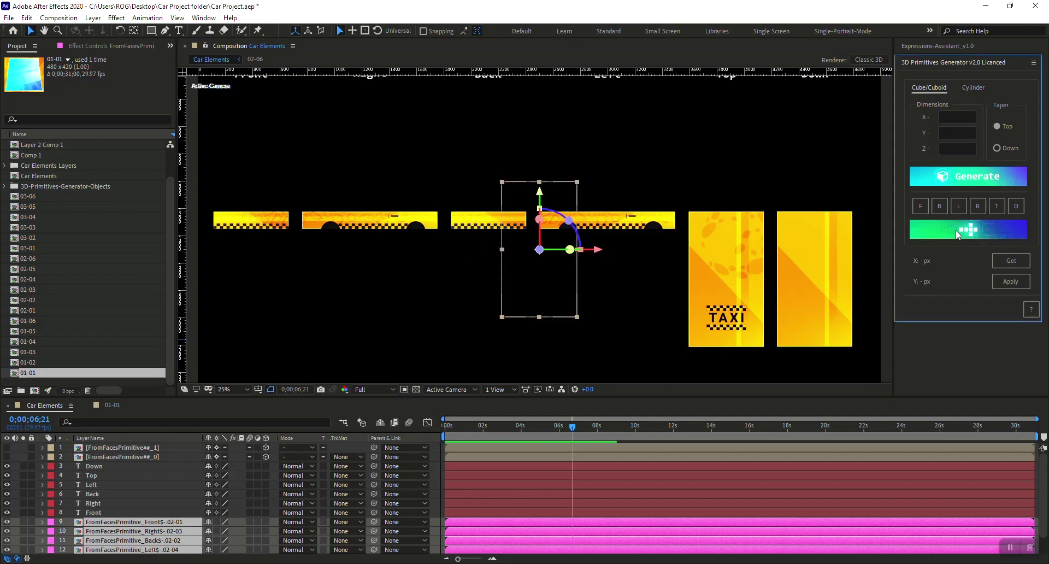
click(9, 458)
Show the cabin cube again and split the viewer into 4 Views.
click(9, 466)
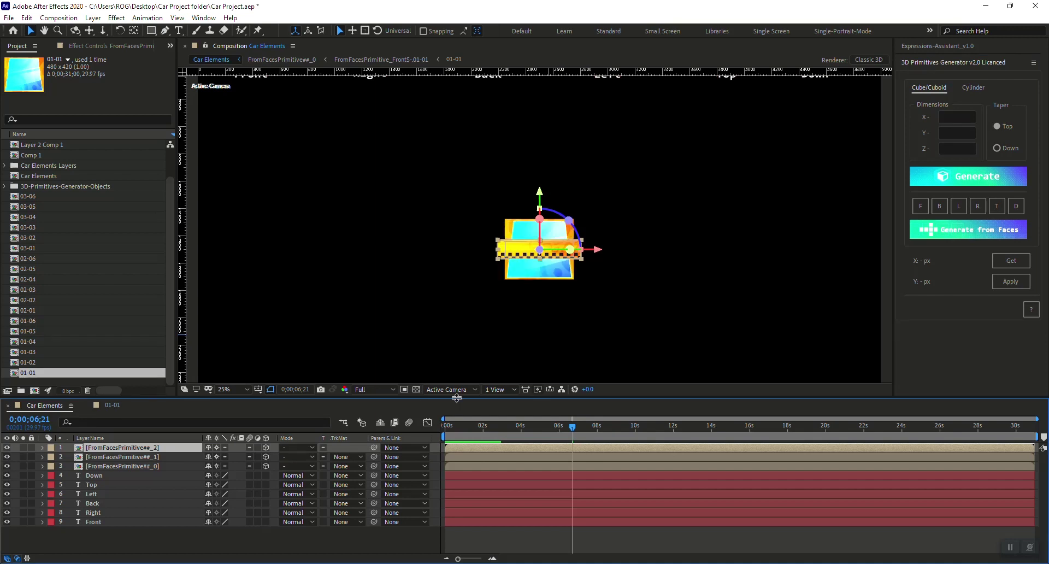
click(619, 308)
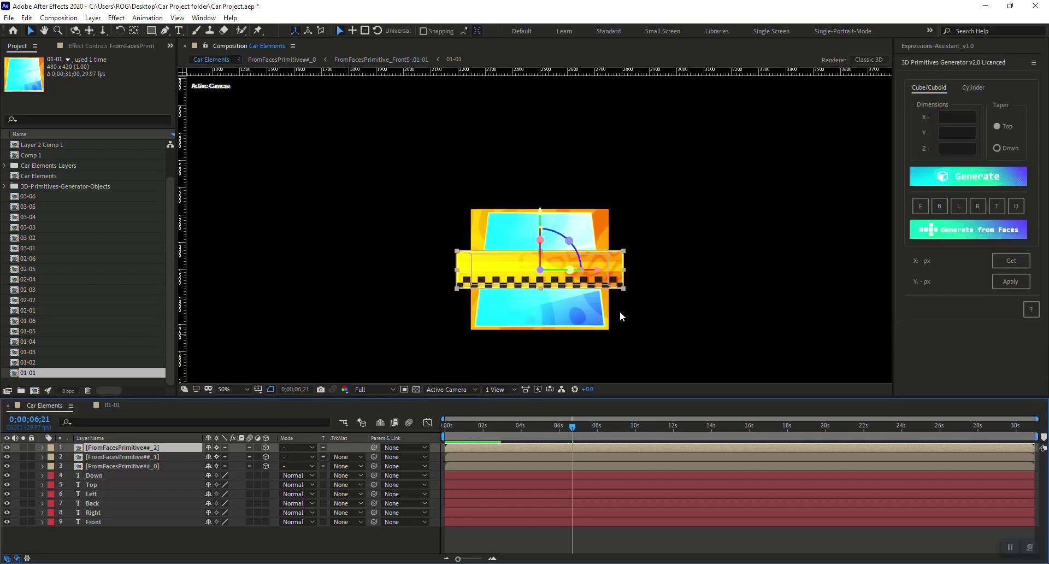
click(500, 389)
click(505, 435)
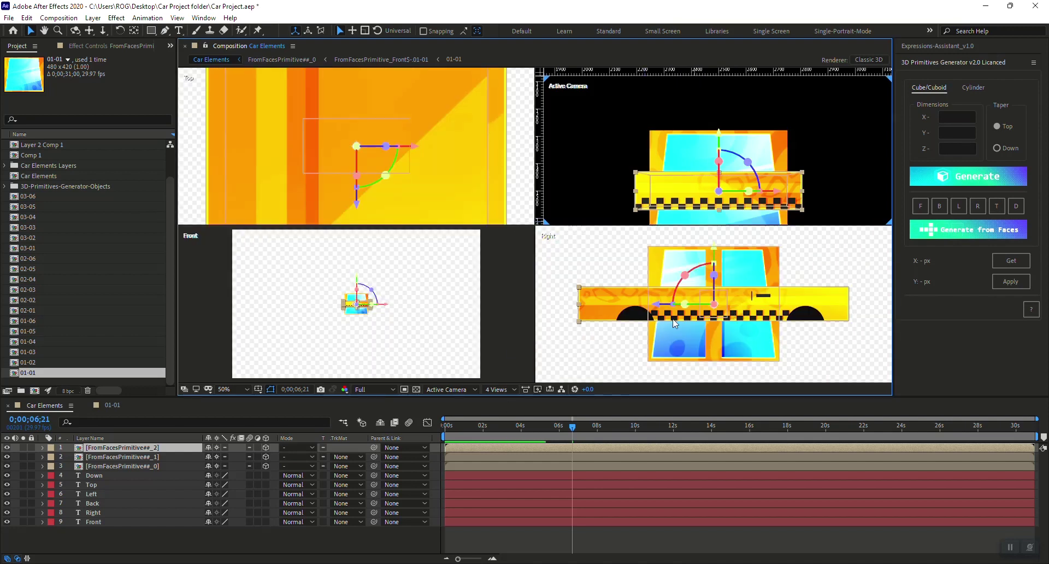
Turn off the checkerboard background and make the Right, Front and Top views active in turn.
click(416, 390)
click(416, 390)
click(638, 325)
click(414, 390)
click(417, 338)
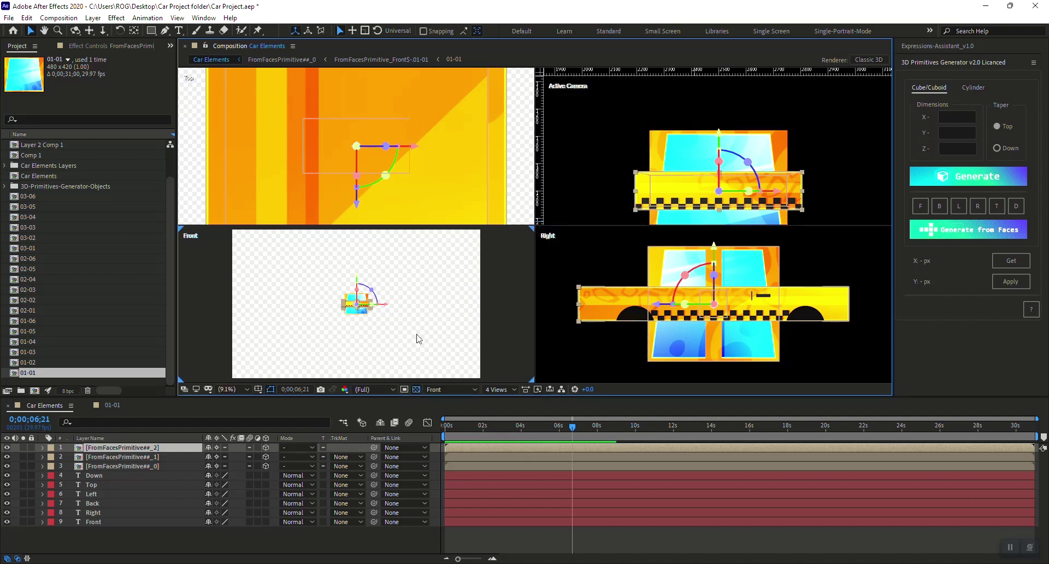
click(416, 390)
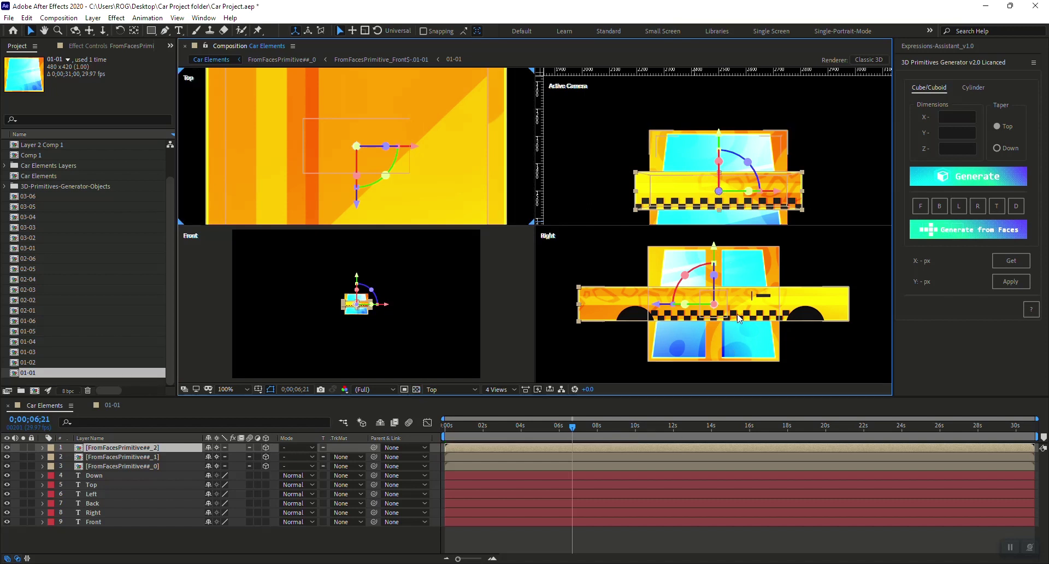
click(762, 360)
scroll(762, 360, down, 2)
scroll(748, 330, up, 2)
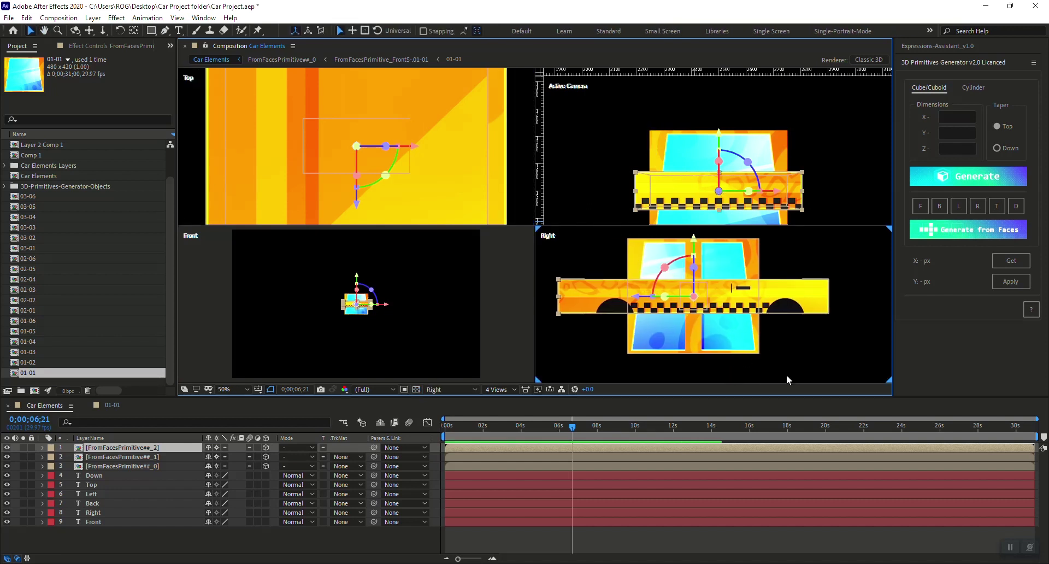
Lift the cabin cube onto the car body and shift it along the car's length.
click(785, 375)
click(733, 350)
scroll(773, 339, up, 2)
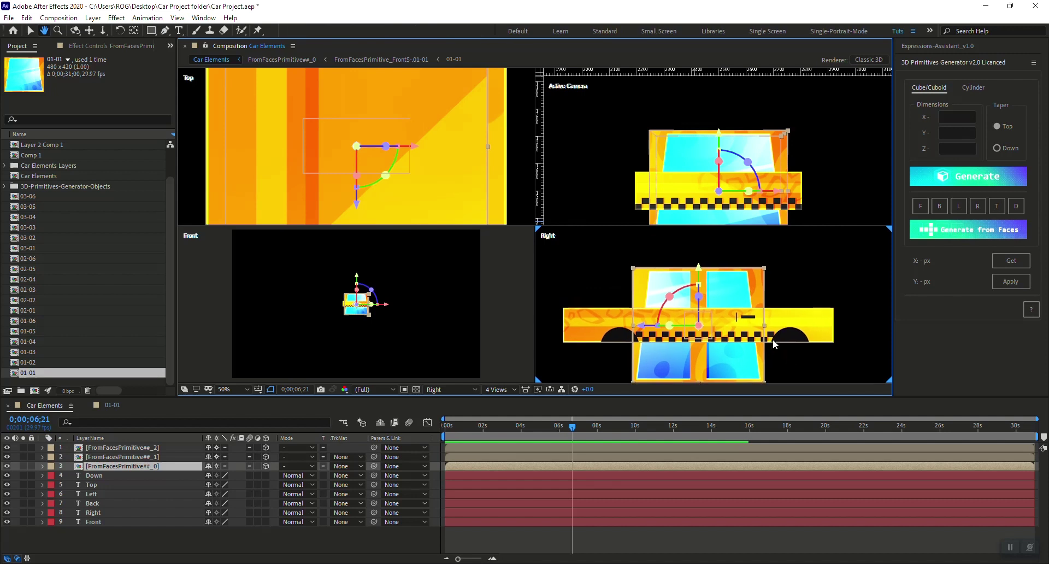
drag(698, 246, 692, 206)
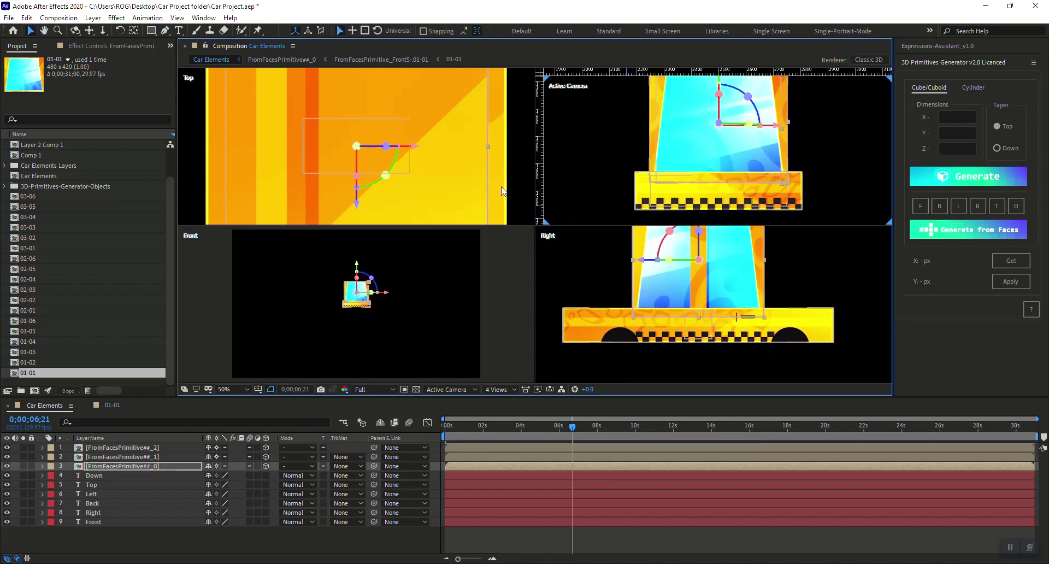
scroll(349, 122, down, 2)
scroll(349, 122, down, 2)
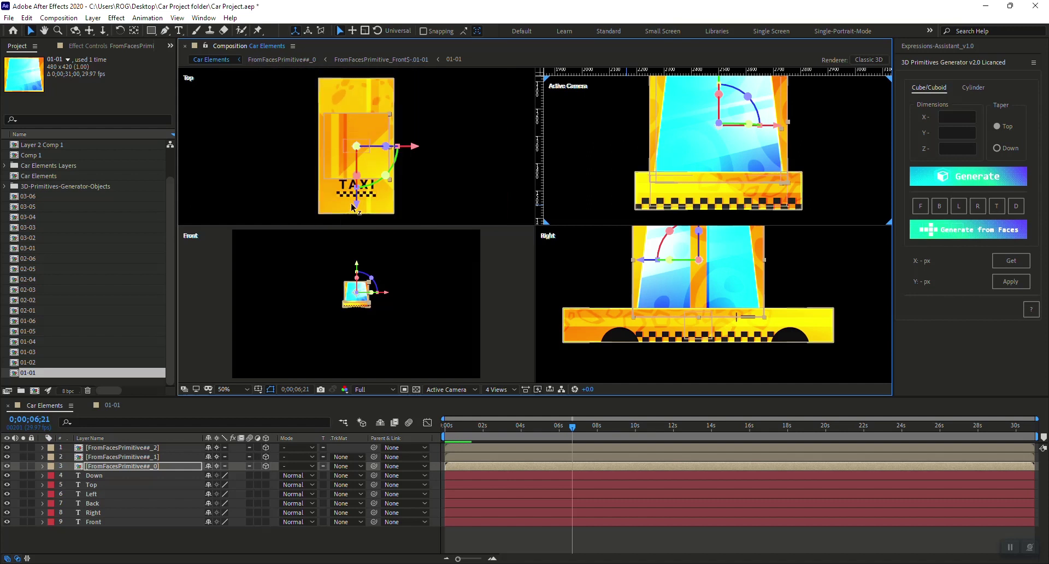
drag(355, 204, 356, 178)
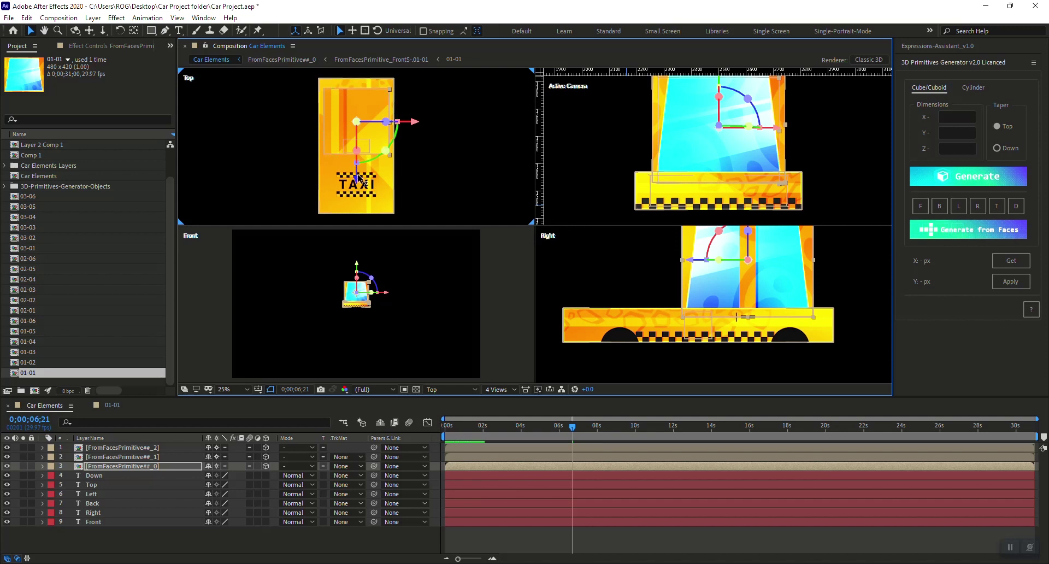
Move the TAXI sign along the car and place it on top of the cabin.
click(584, 449)
click(585, 458)
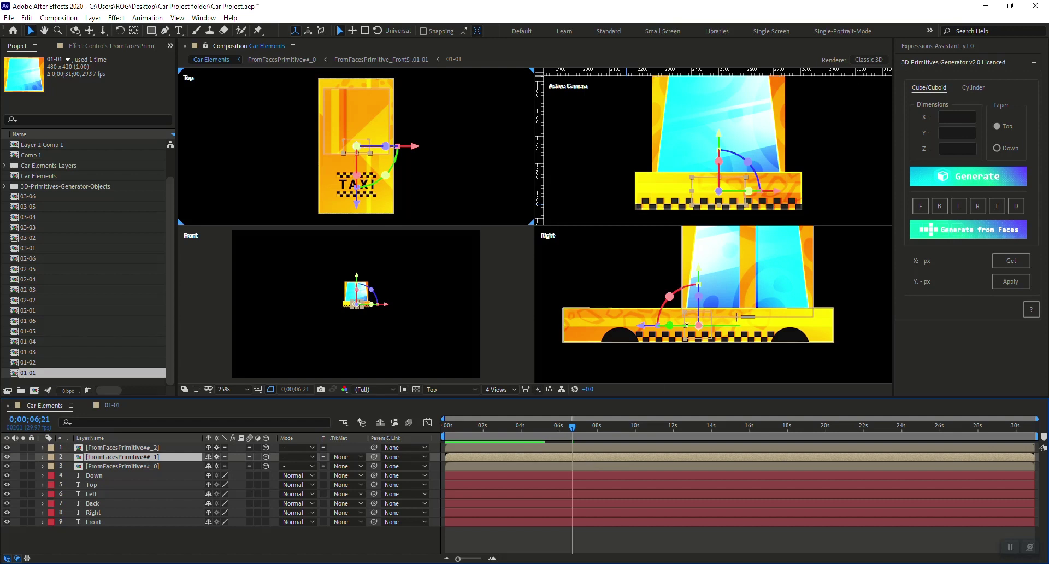
scroll(568, 333, up, 2)
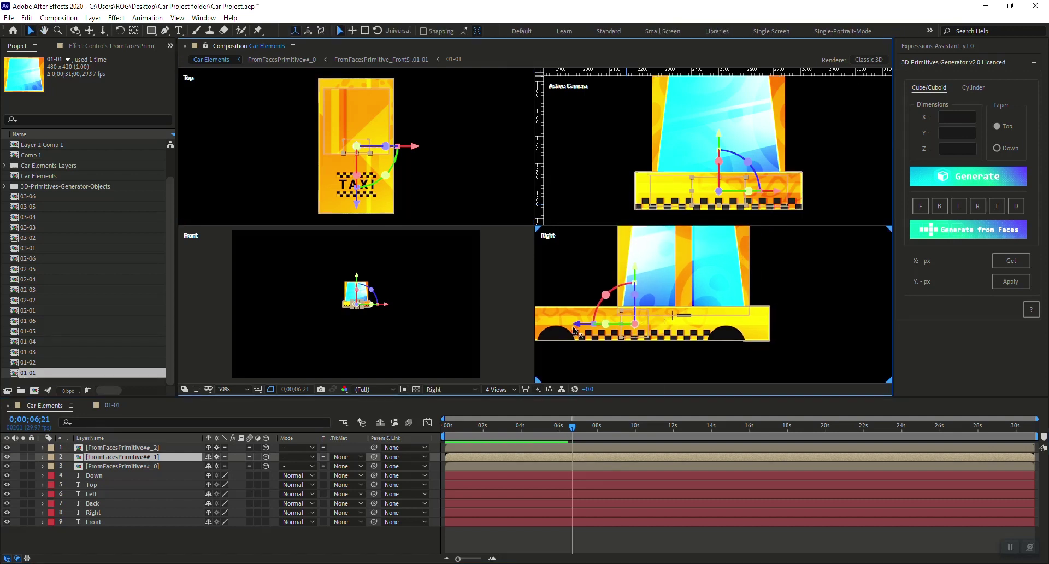
drag(576, 325, 629, 328)
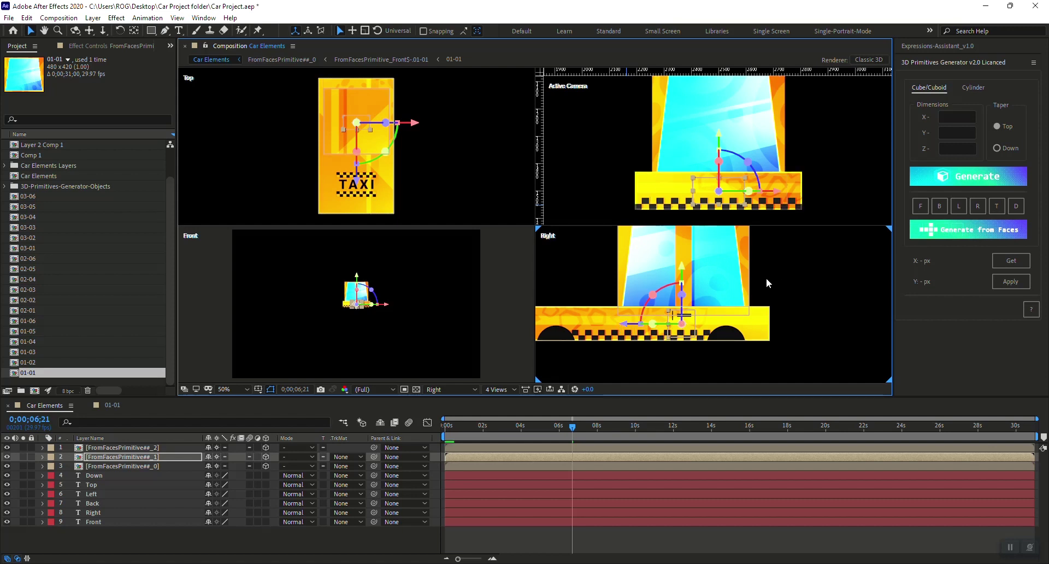
drag(683, 241, 663, 211)
Switch to a single Custom View 1, orbit to see the taxi from above, and open the cabin precomp.
click(664, 211)
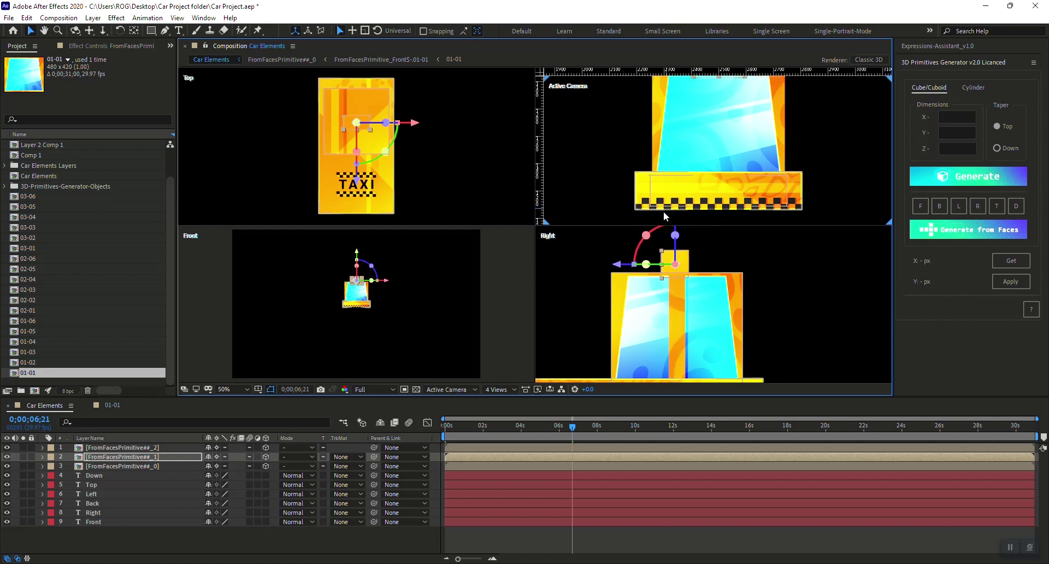
click(486, 390)
click(491, 397)
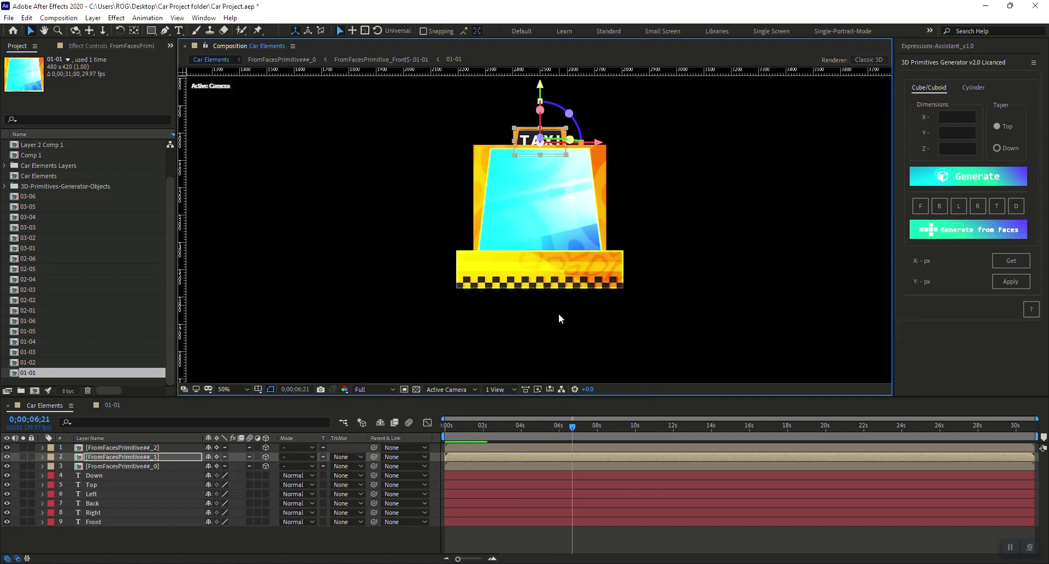
click(446, 389)
click(464, 490)
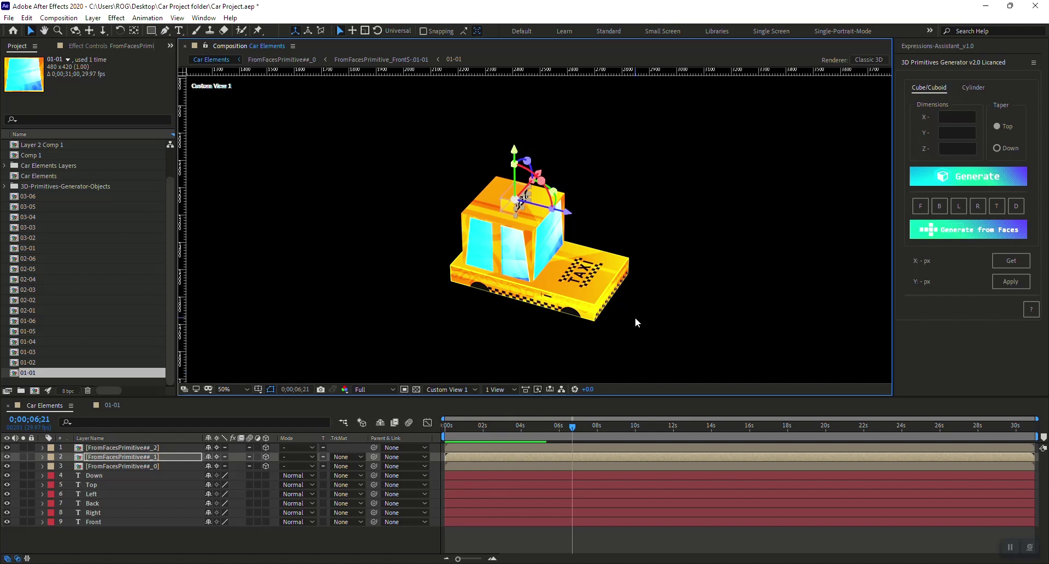
key(c)
mouse_move(608, 332)
mouse_down()
mouse_move(537, 327)
mouse_move(599, 278)
mouse_move(614, 314)
mouse_up()
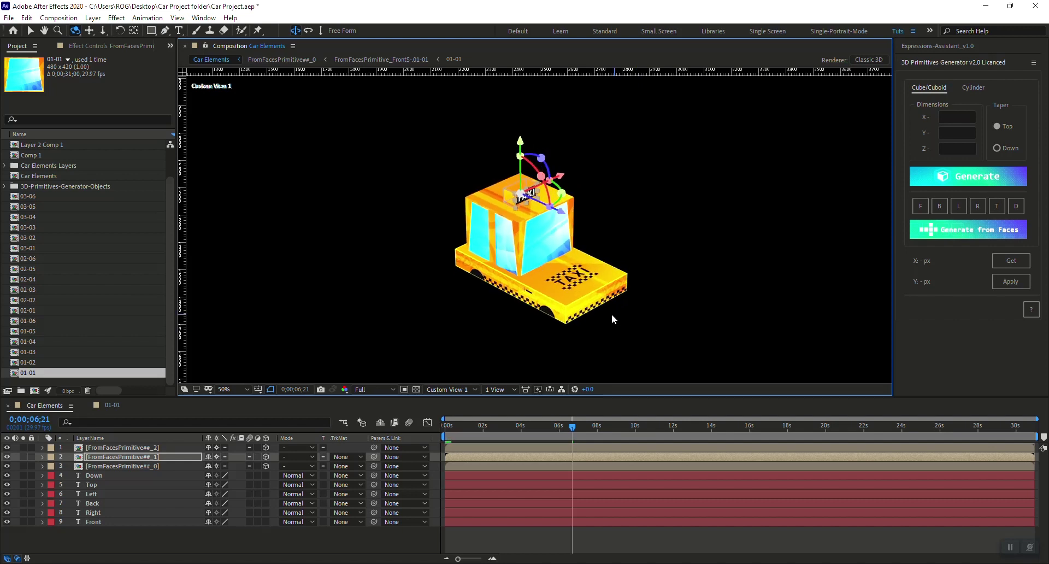
key(v)
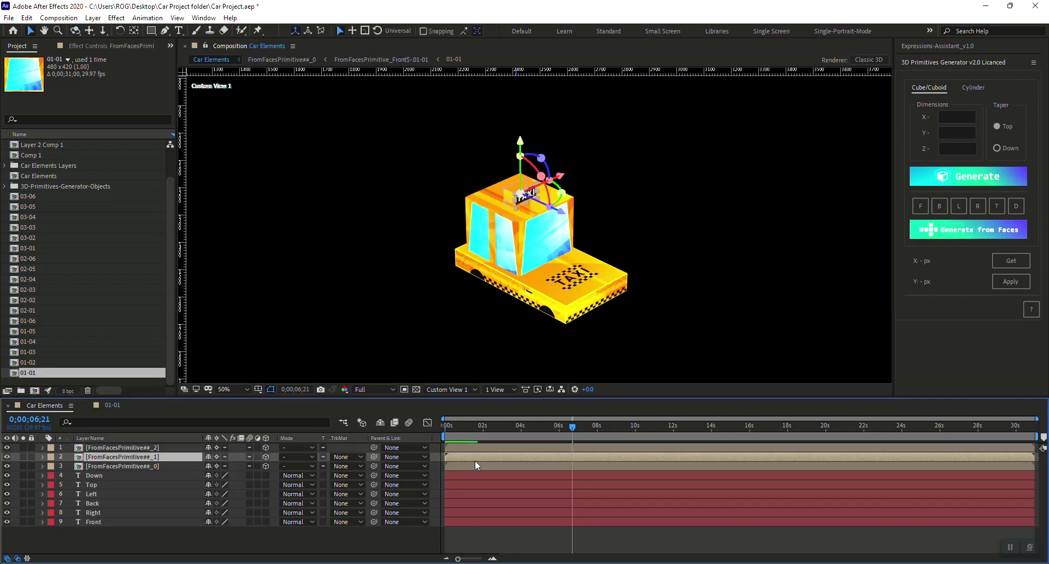
click(475, 462)
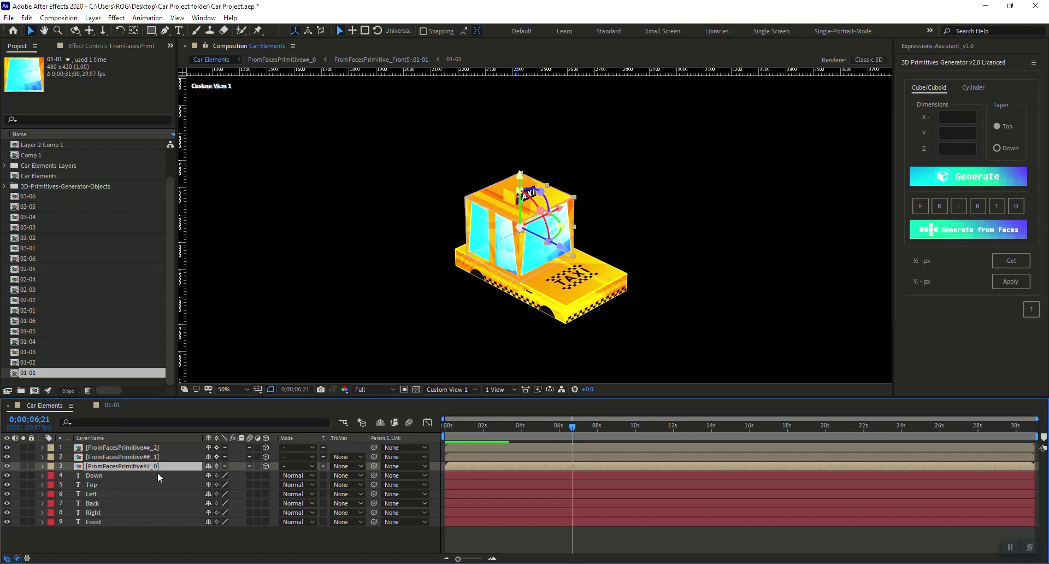
double_click(576, 464)
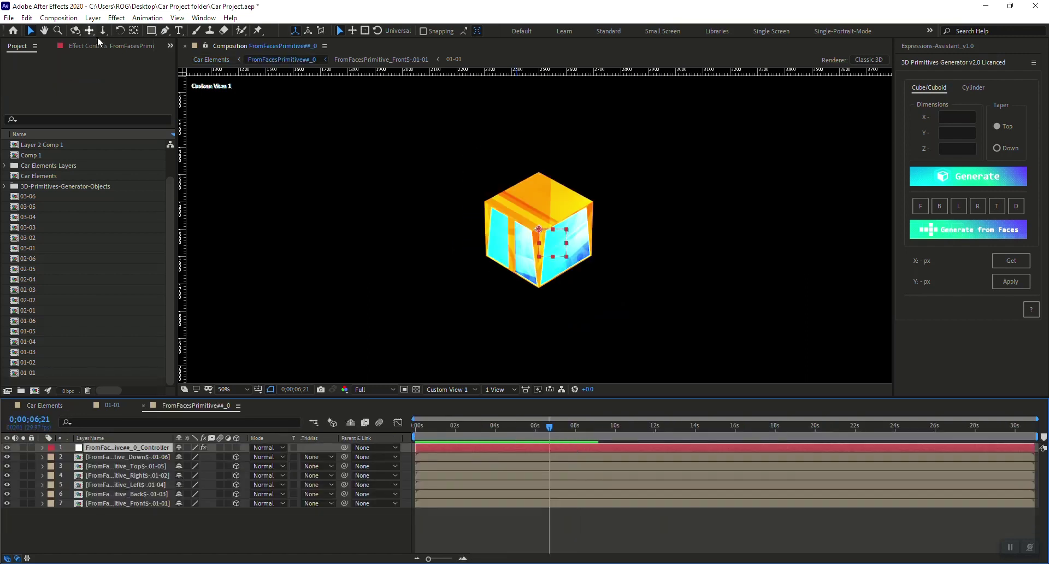
Hide the cabin cube's Top face layer.
click(98, 45)
scroll(635, 246, up, 4)
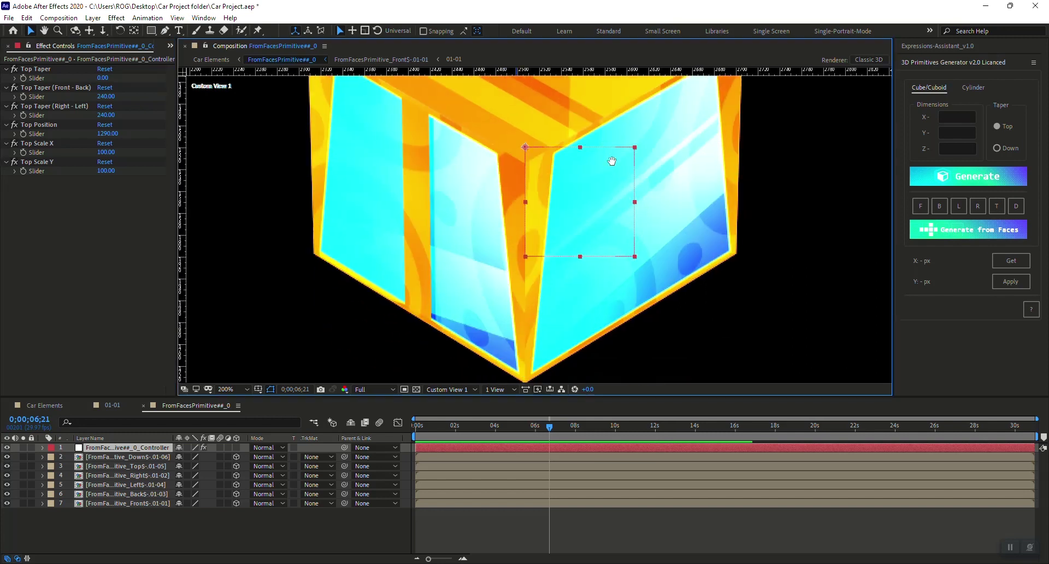
drag(611, 161, 607, 144)
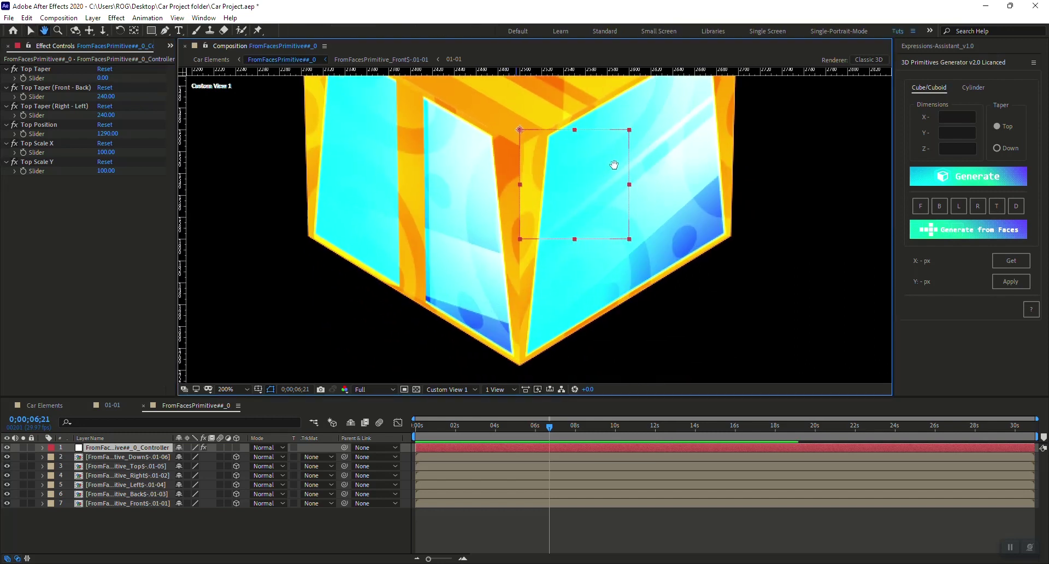
click(101, 466)
click(7, 465)
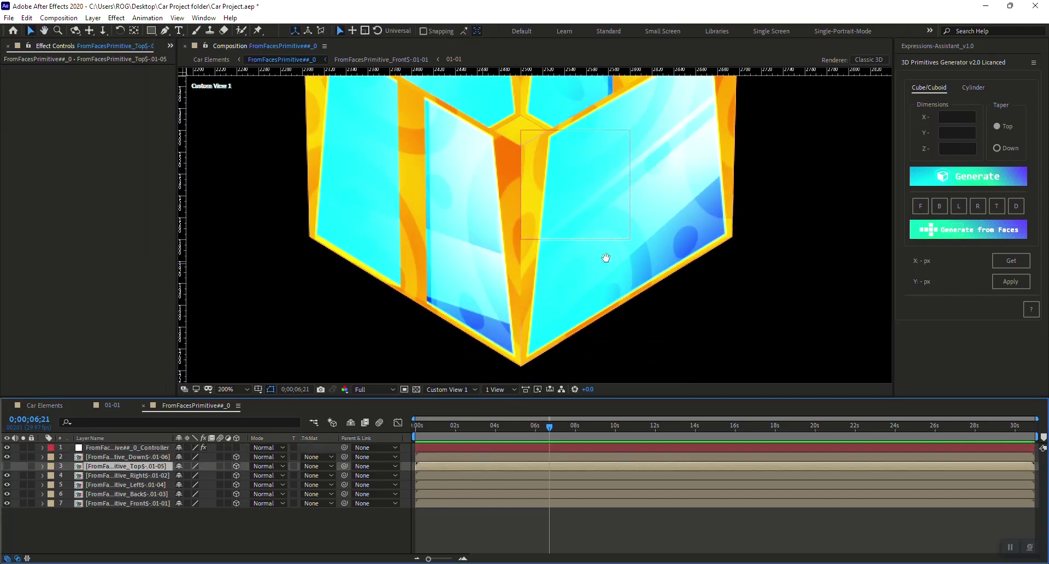
Switch the 3D view to Front, frame the cube's top edge, and select the Controller layer.
drag(604, 258, 604, 301)
click(460, 390)
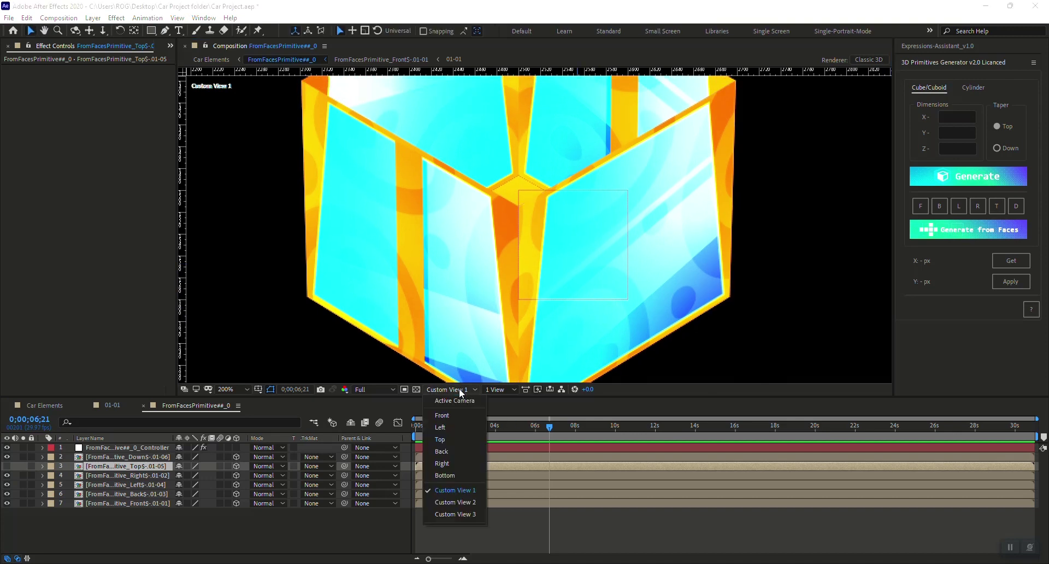
click(451, 415)
drag(527, 182, 586, 363)
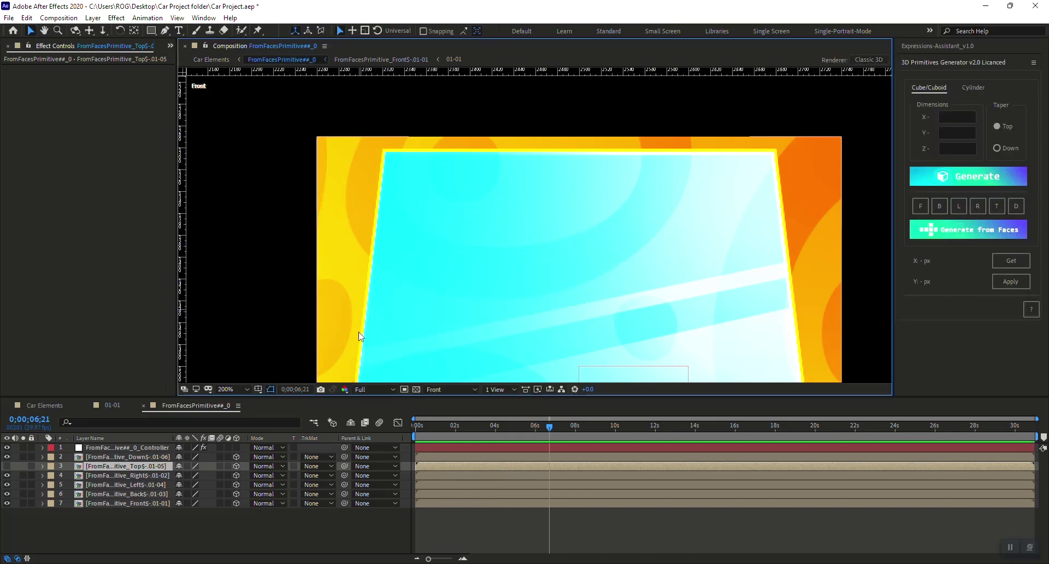
click(451, 447)
Set the cabin controller's Top Taper (Front - Back) to 214.5.
click(27, 51)
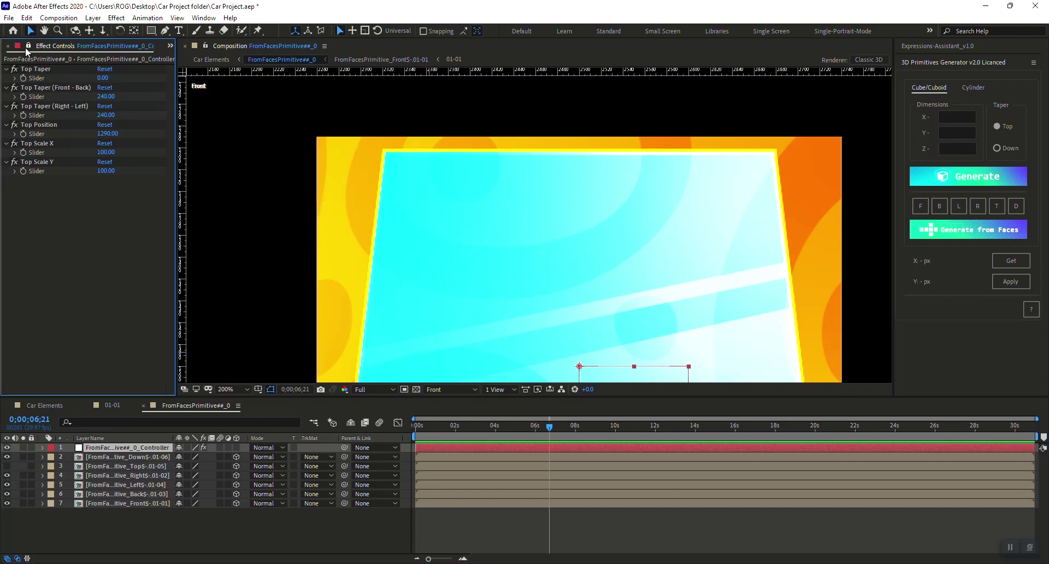
click(103, 78)
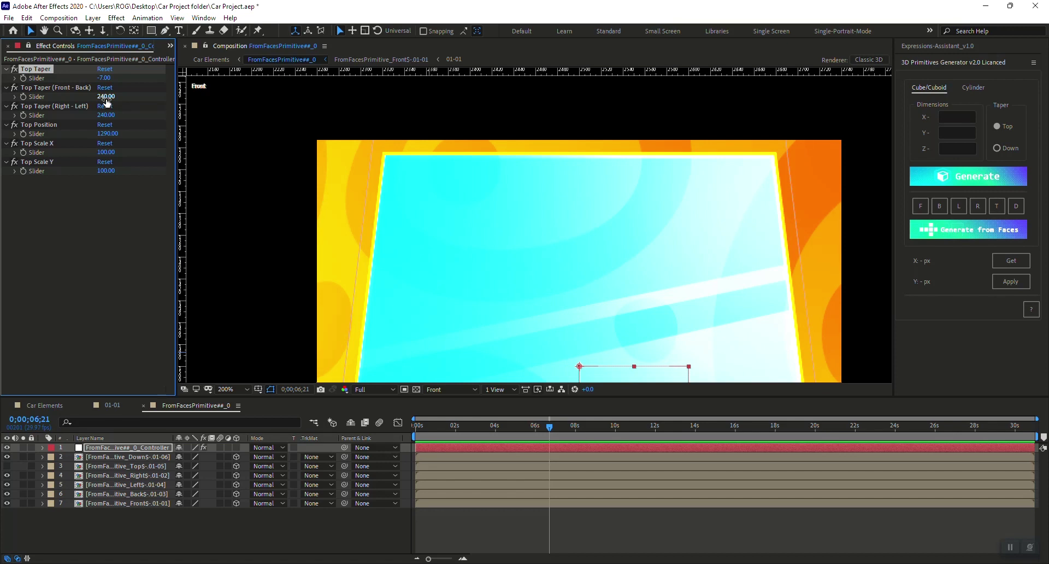
click(106, 97)
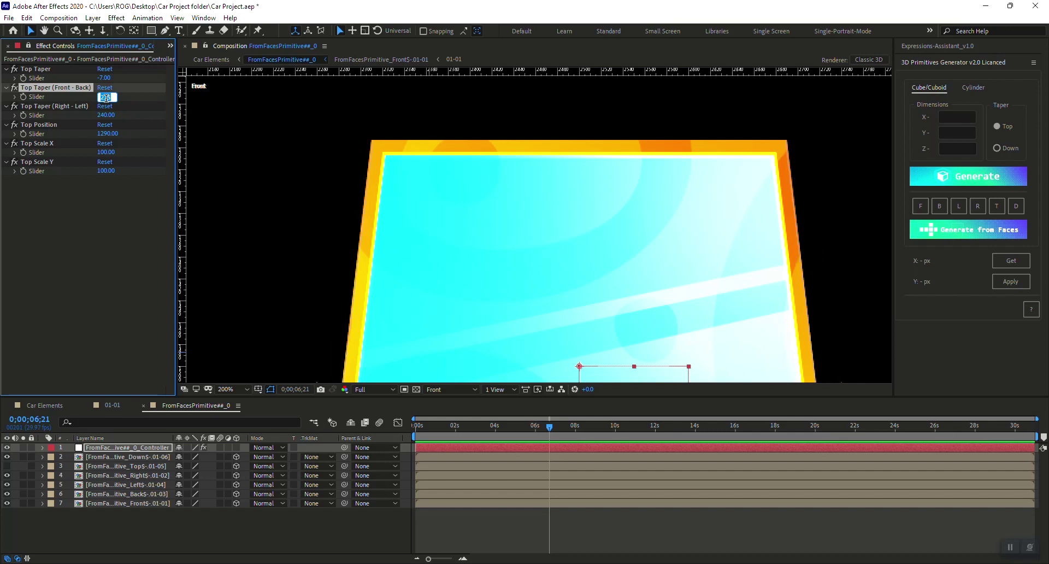
text(2)
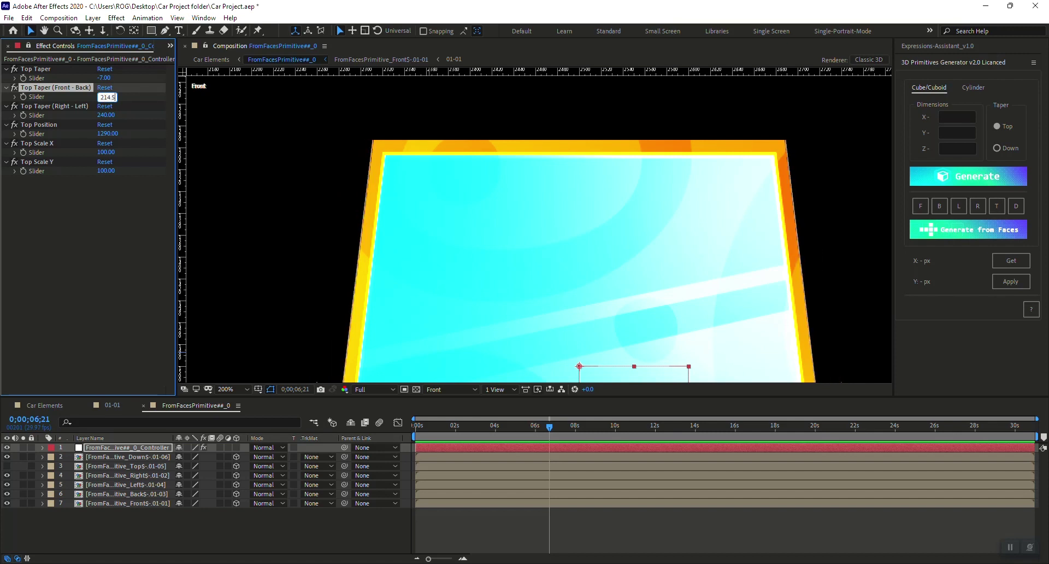
text(14.5)
key(Return)
click(105, 97)
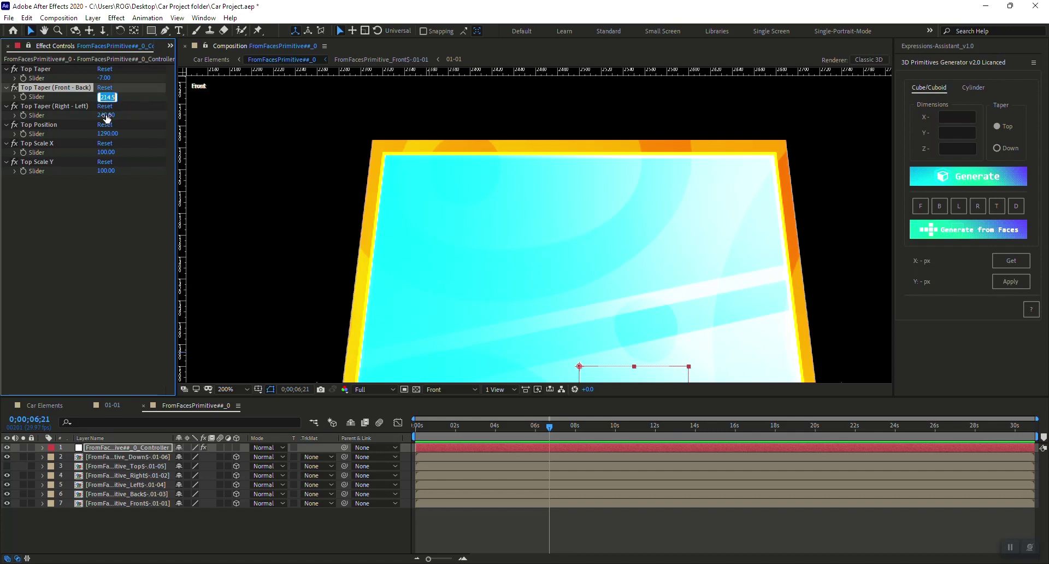
click(106, 115)
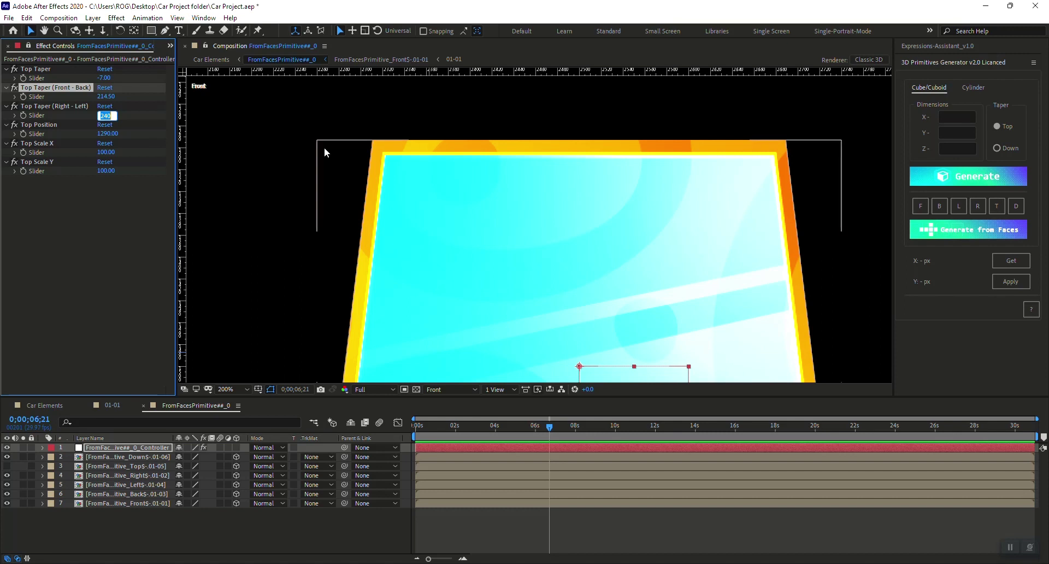
click(438, 391)
From the Left view, set Top Taper (Right - Left) to 214.5 and check the top face outline.
click(438, 432)
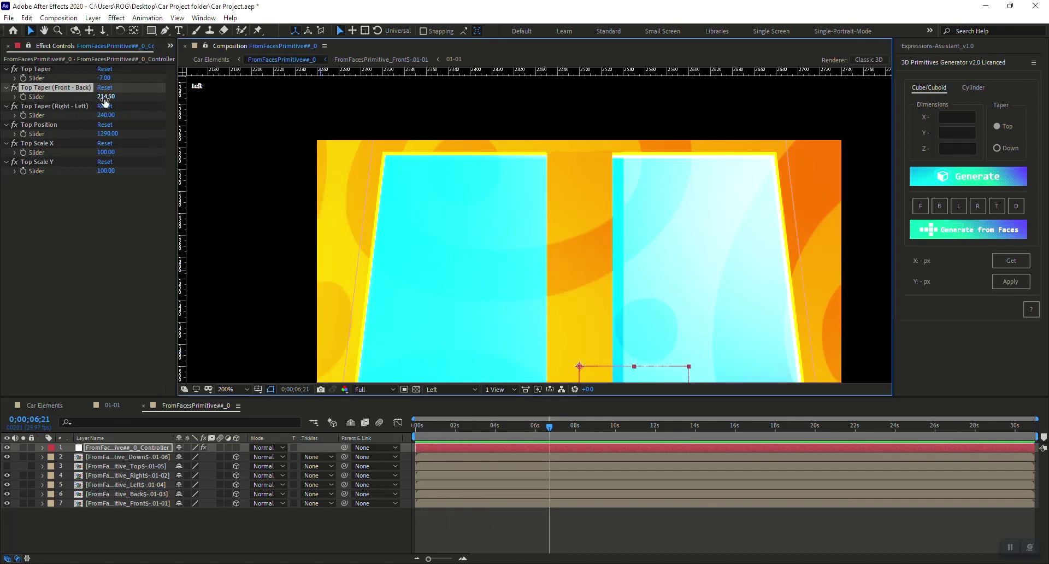
click(106, 115)
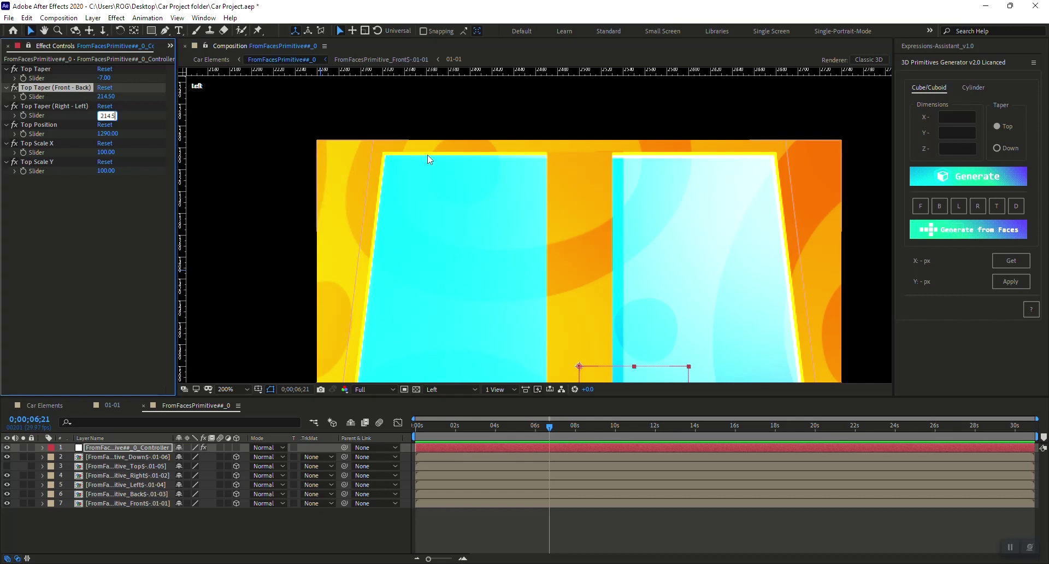
text(214.5)
key(Return)
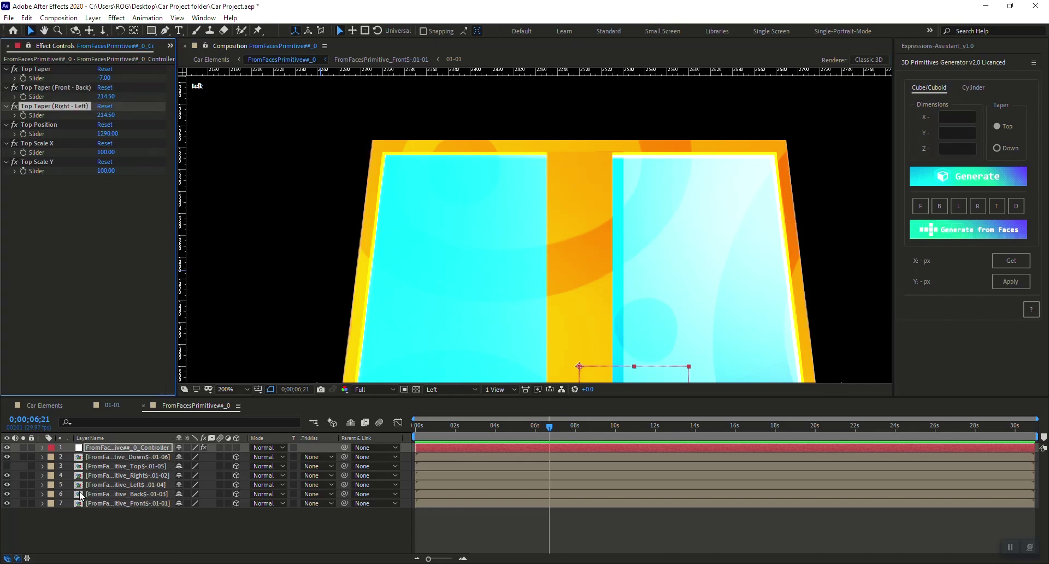
click(7, 470)
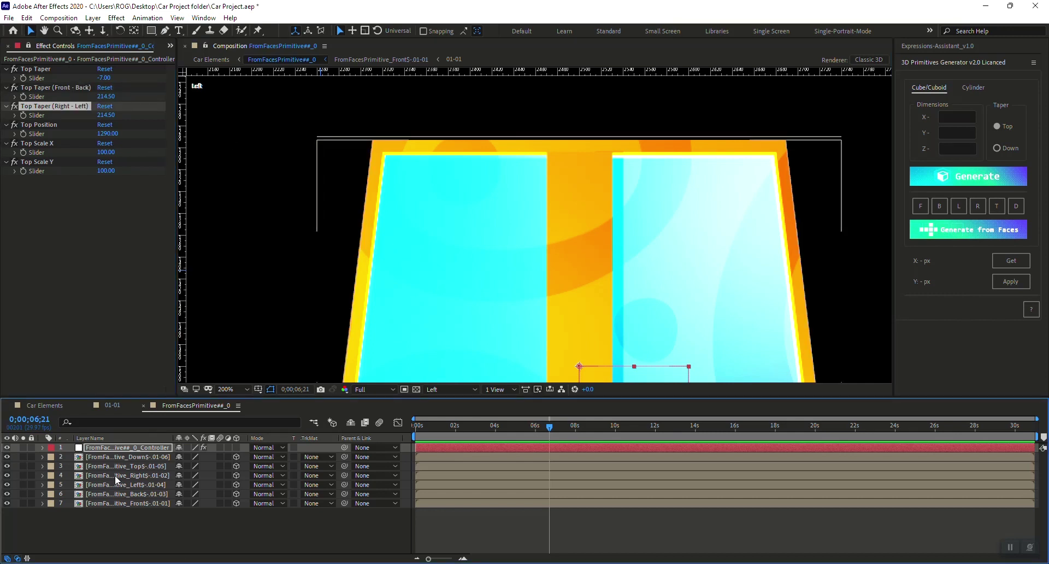
click(126, 466)
click(93, 206)
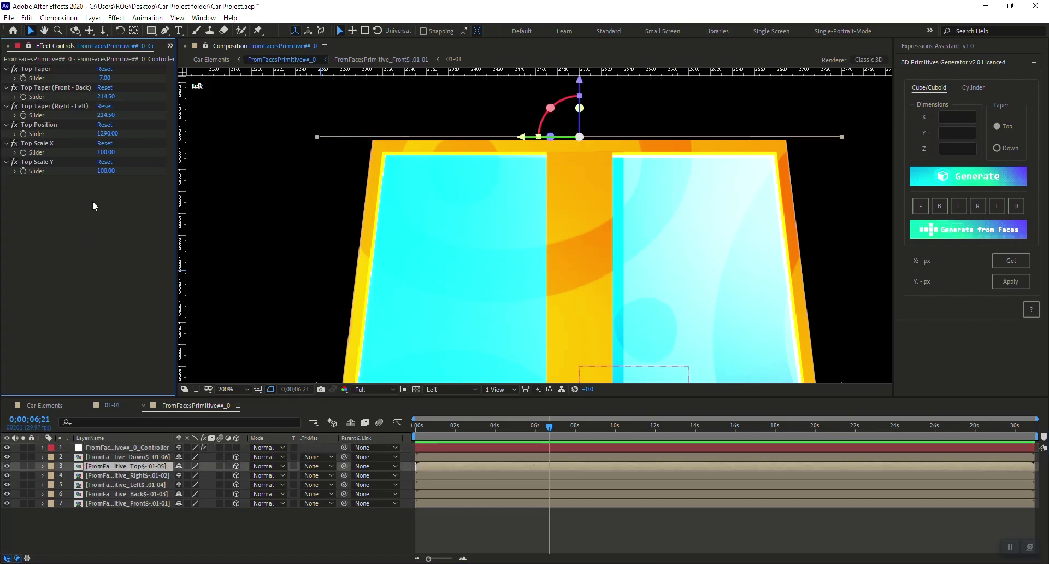
click(297, 247)
Nudge Top Position up to 1293 and check the shape from the Top view.
click(107, 153)
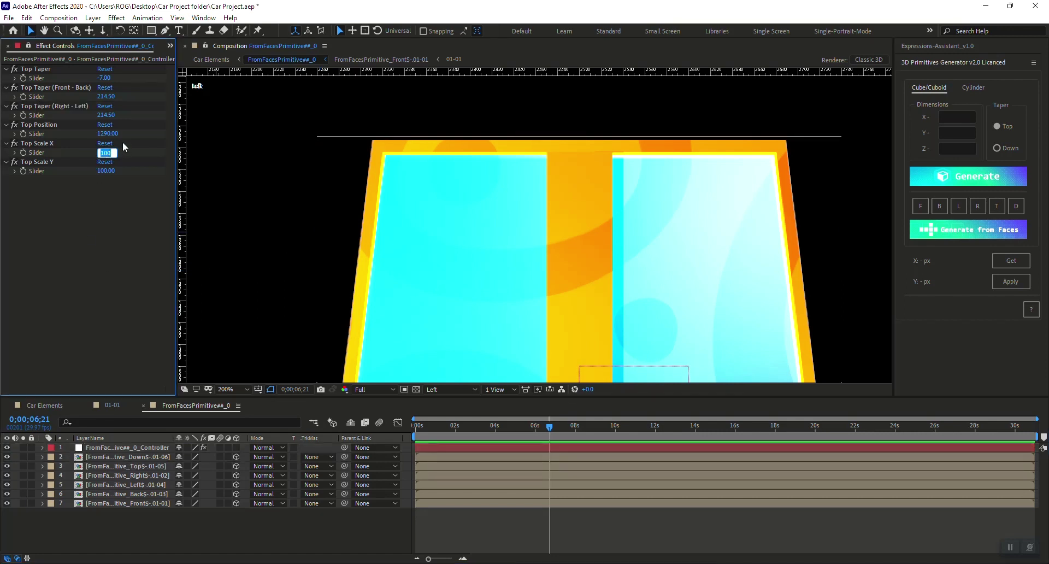
click(110, 134)
key(Up)
key(Up)
key(Up)
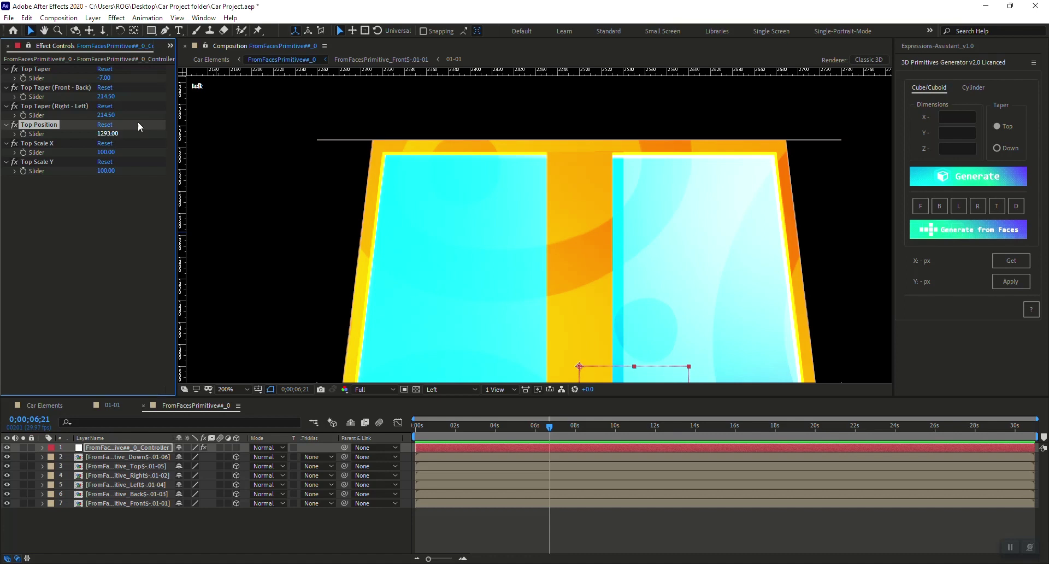
scroll(336, 159, up, 2)
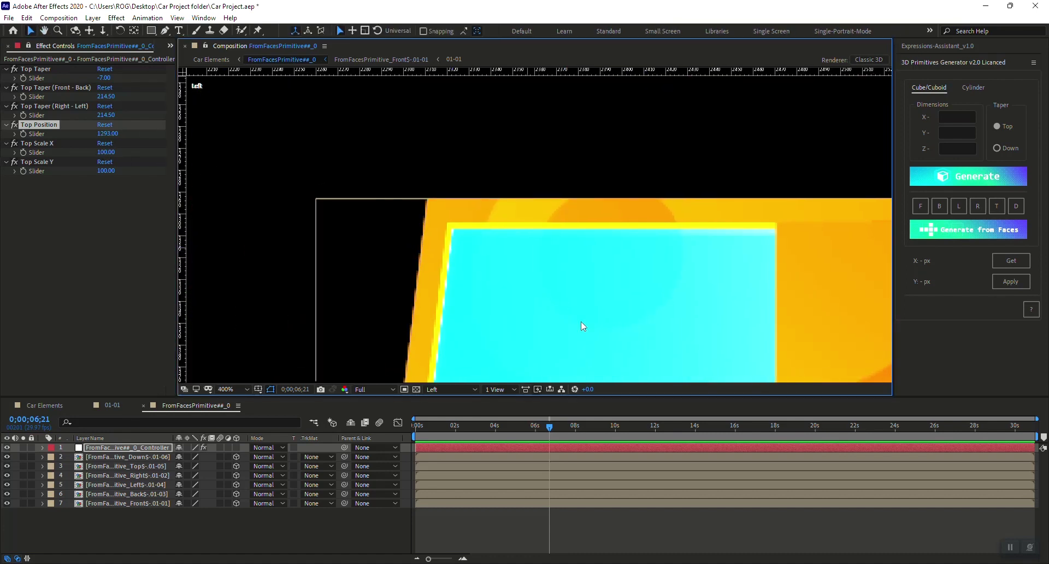
click(438, 387)
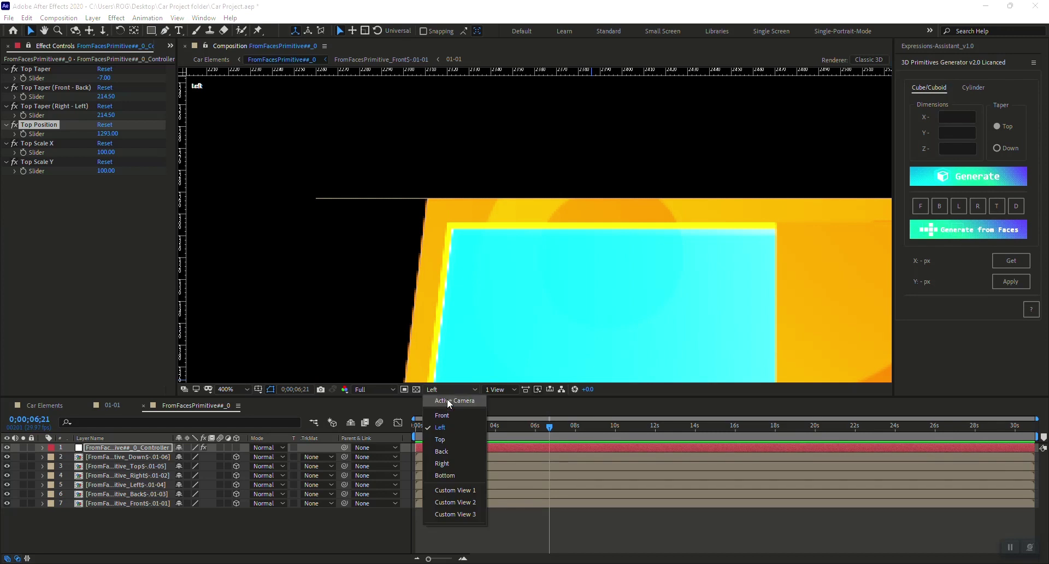
click(447, 437)
scroll(661, 229, down, 3)
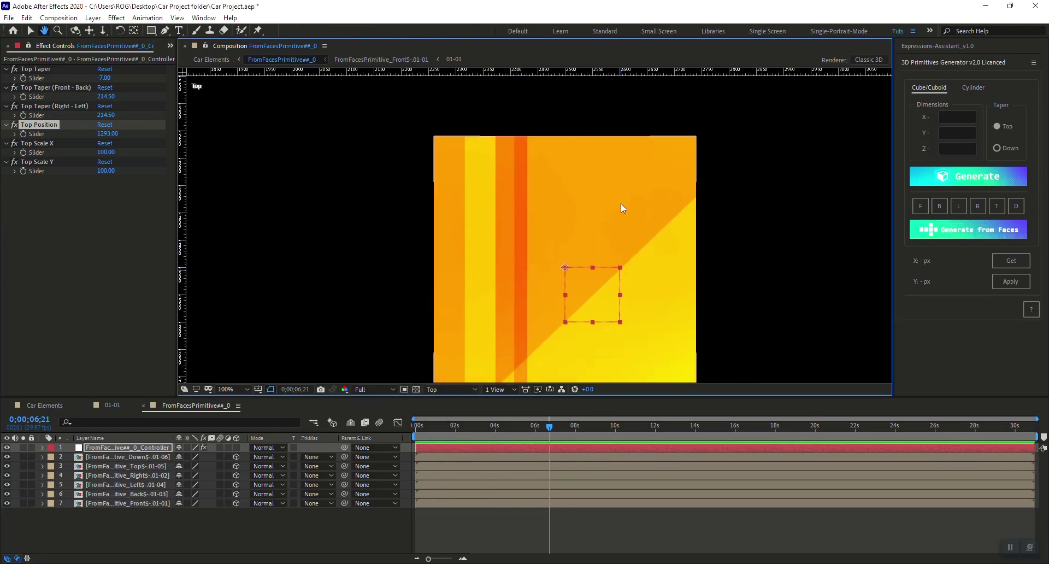
key(Tab)
Return to the Car Elements comp and view it from the Top.
click(536, 486)
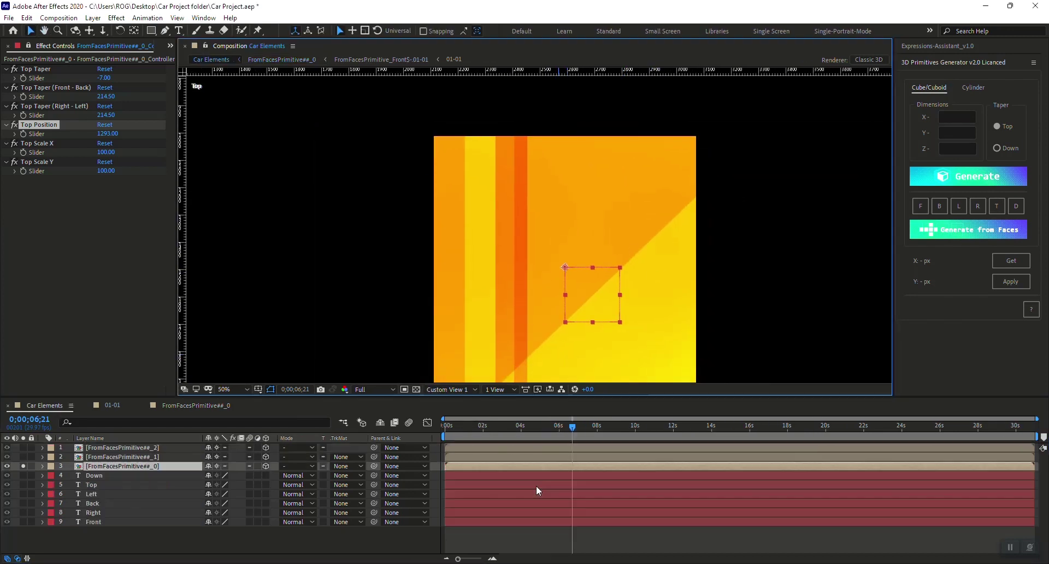
click(453, 389)
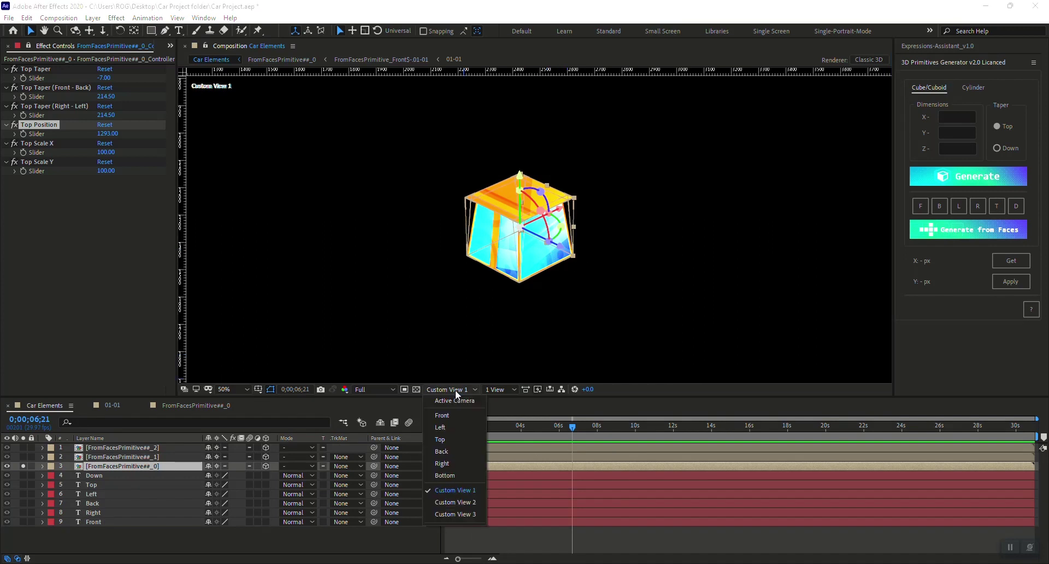
click(445, 438)
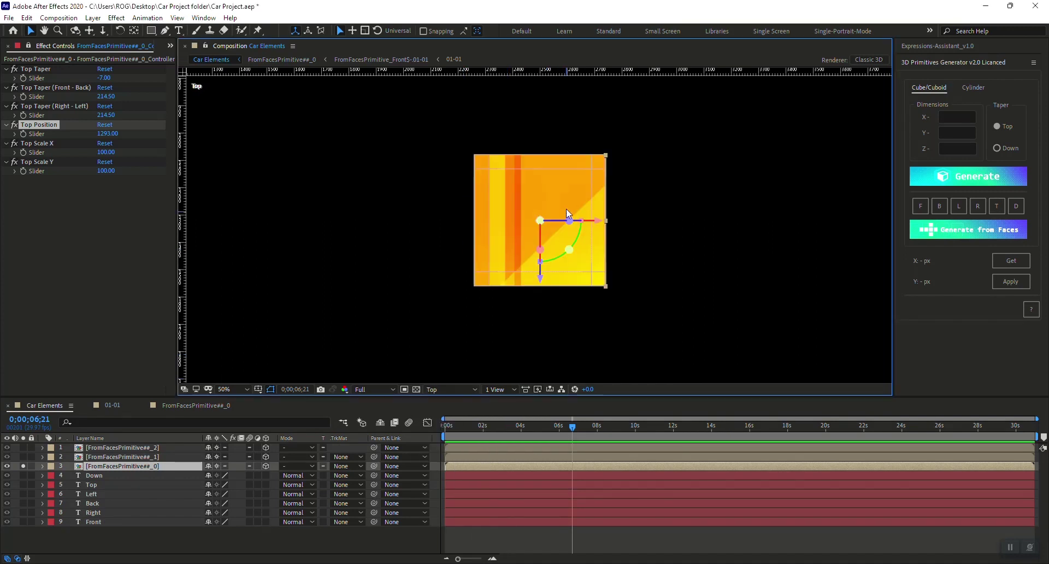
scroll(567, 208, up, 2)
scroll(569, 161, up, 3)
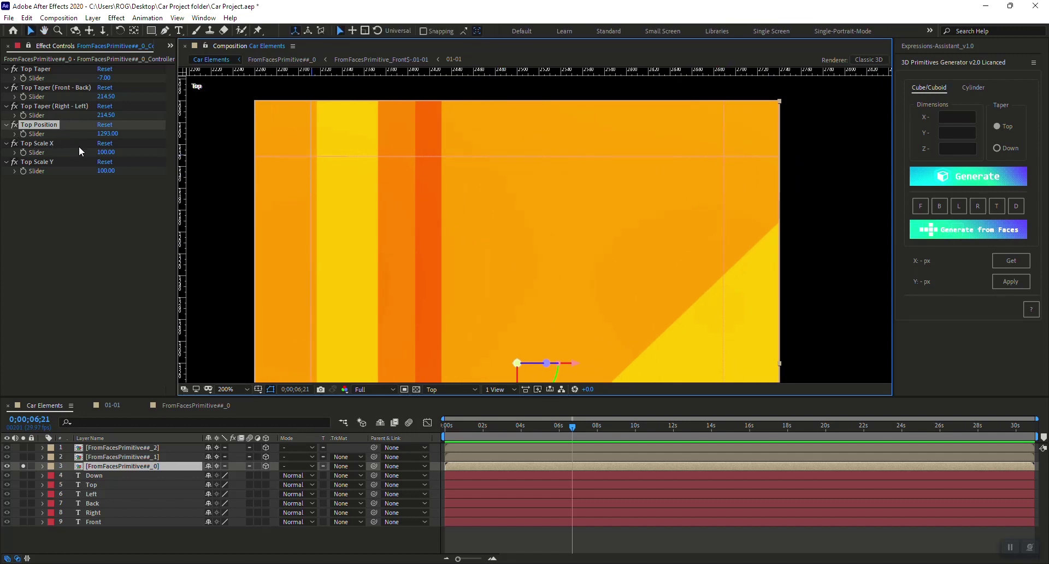
Set the cabin controller's Top Scale X and Top Scale Y both to 79.
click(100, 153)
text(80)
key(Return)
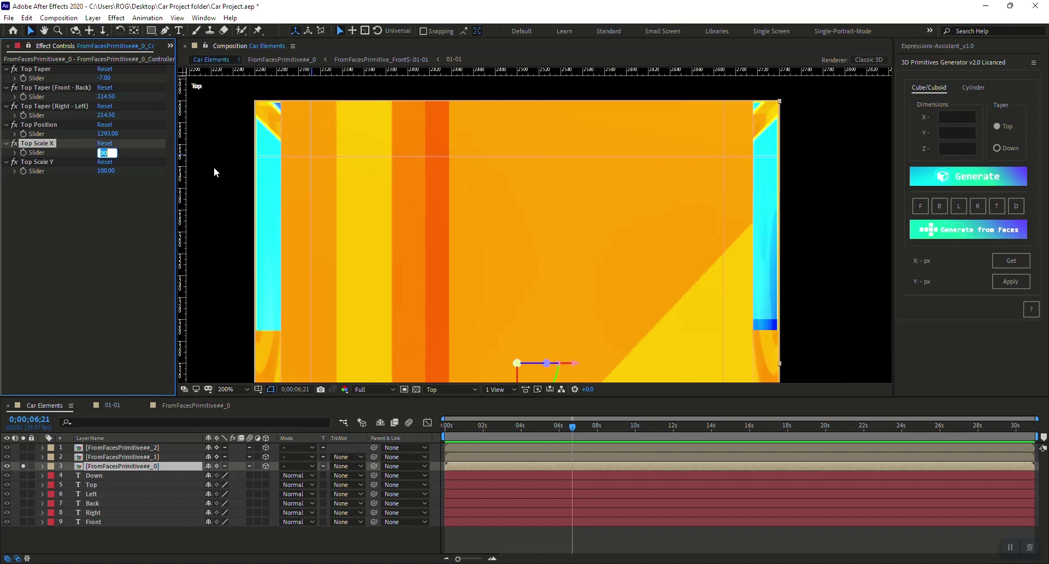
key(Down)
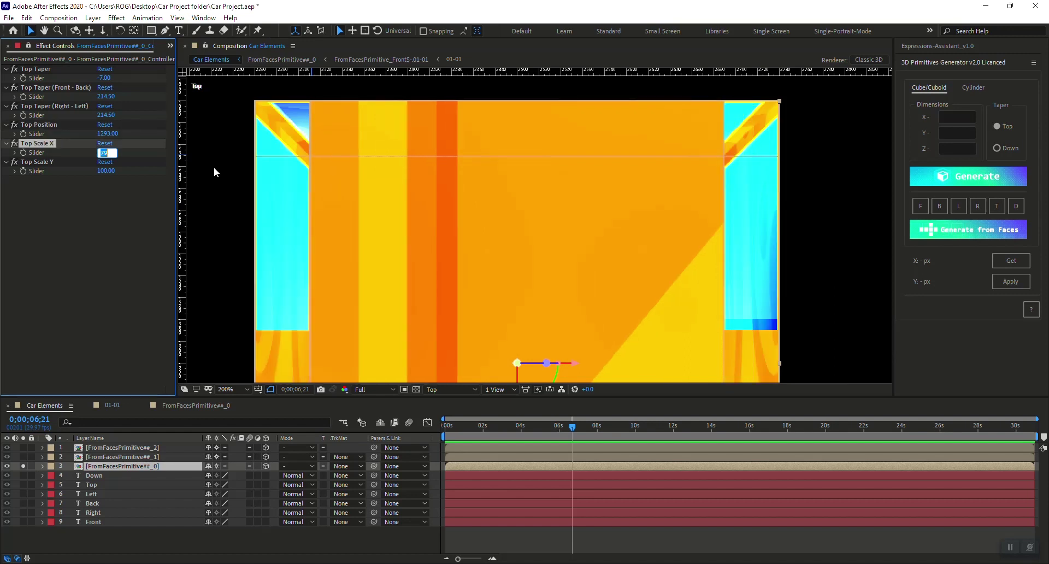
key(Return)
click(105, 170)
text(0)
key(Return)
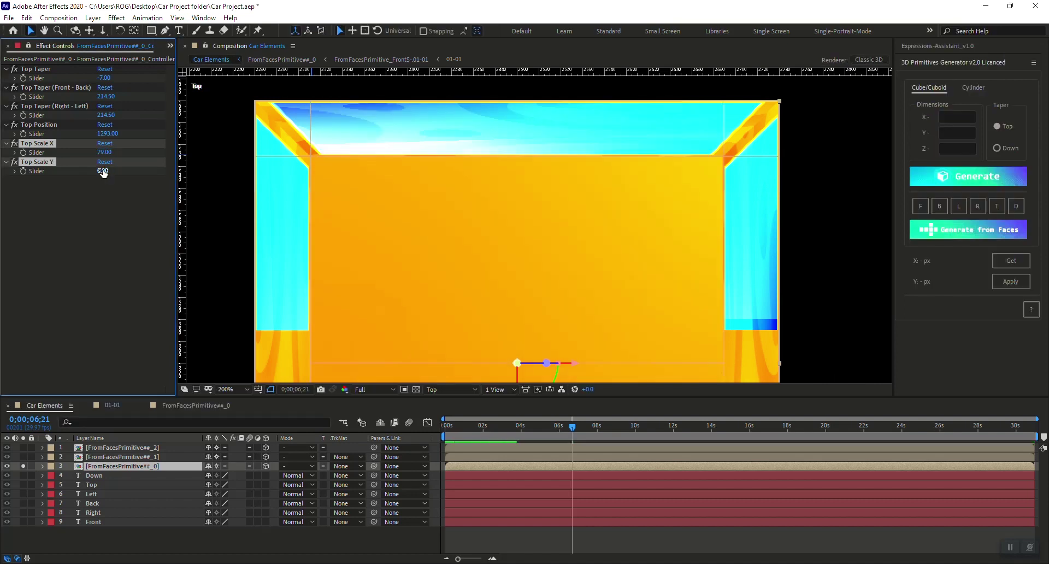
click(103, 171)
text(79)
key(Return)
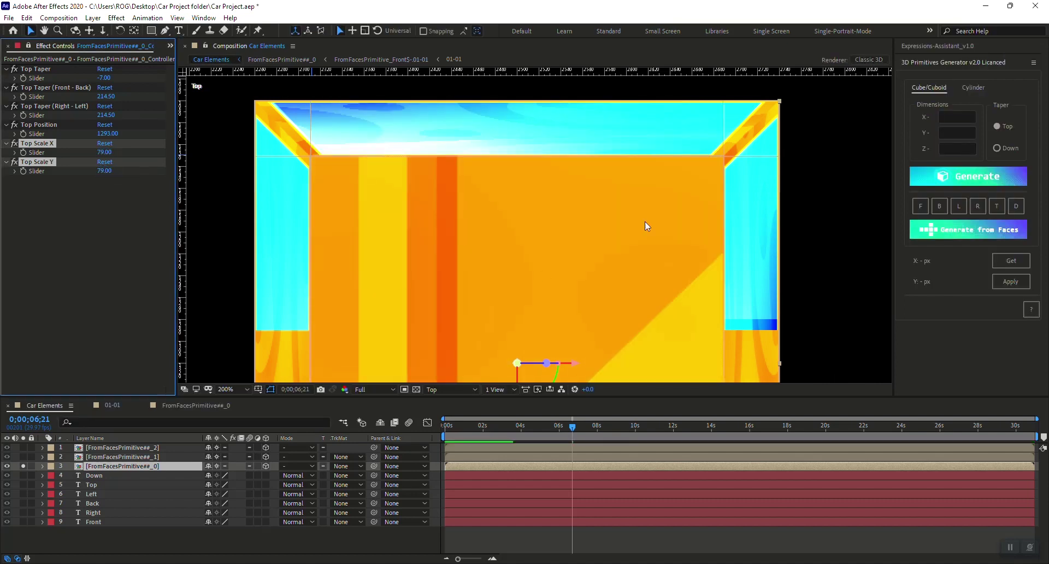
scroll(642, 207, down, 2)
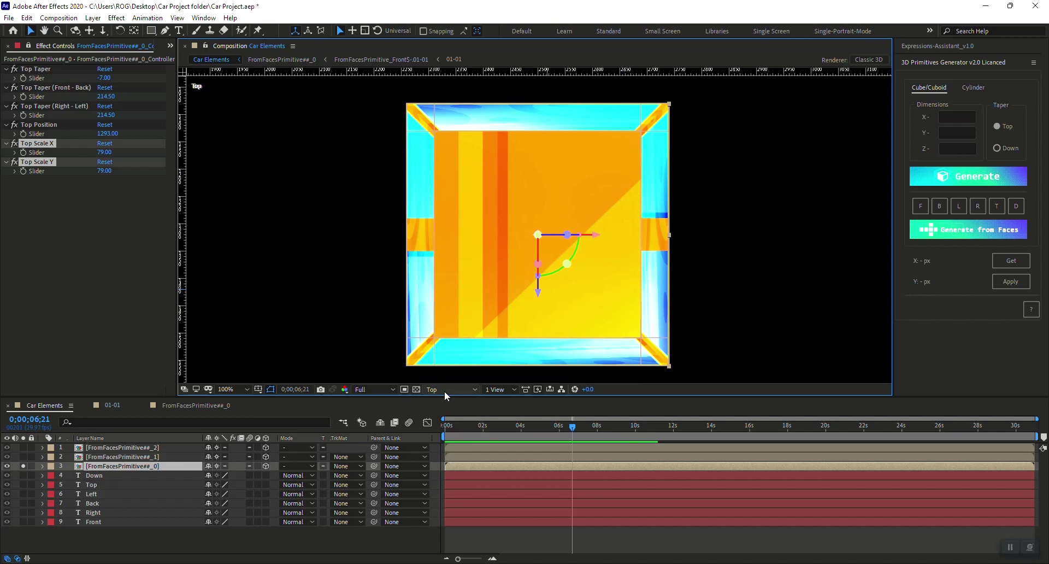
click(444, 392)
In Custom View 1, reveal the body and TAXI sign layers, then orbit down over the taxi.
click(457, 490)
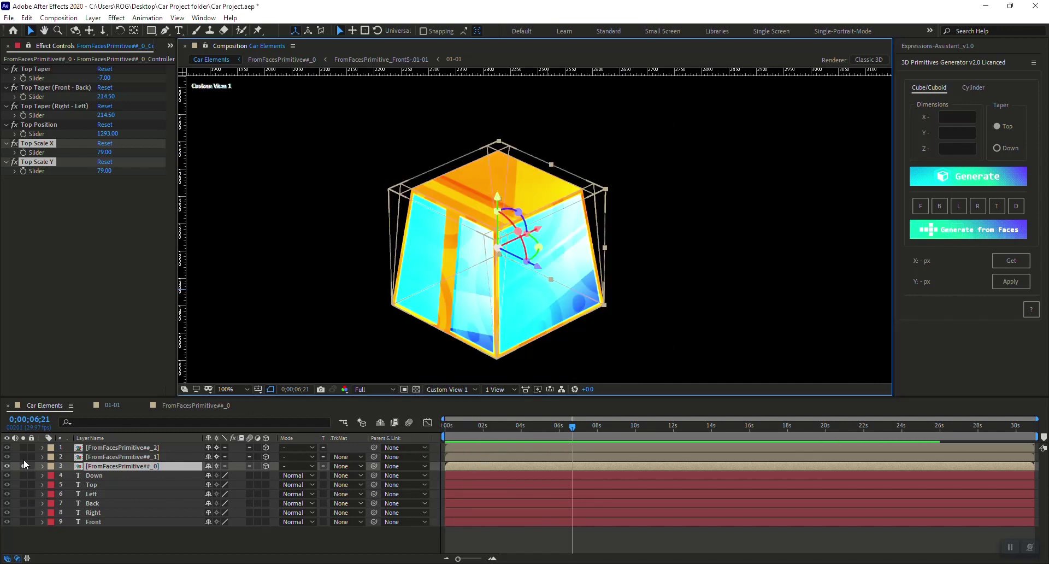
drag(24, 460, 24, 450)
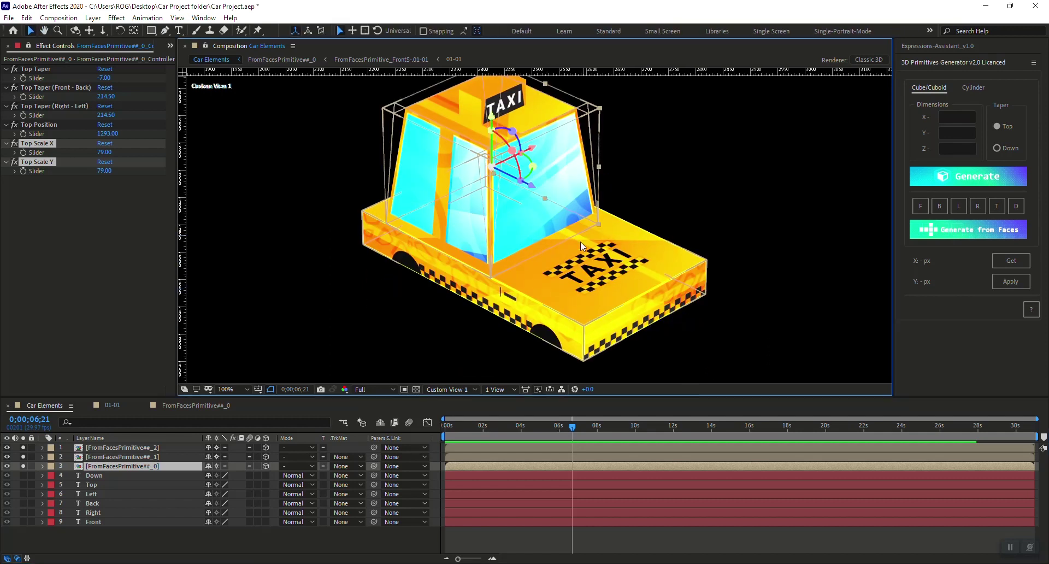
key(c)
drag(716, 273, 710, 297)
key(v)
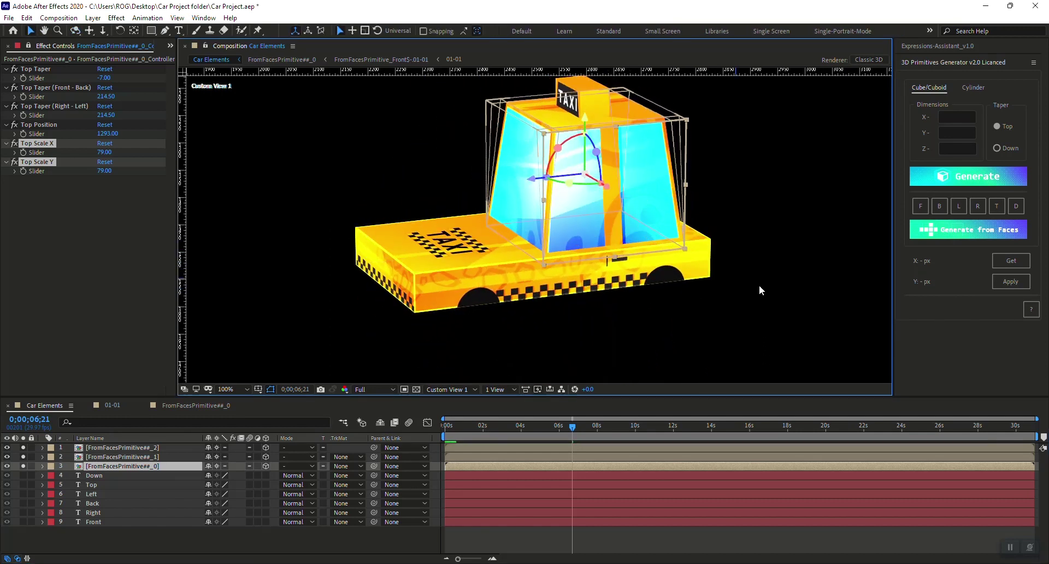